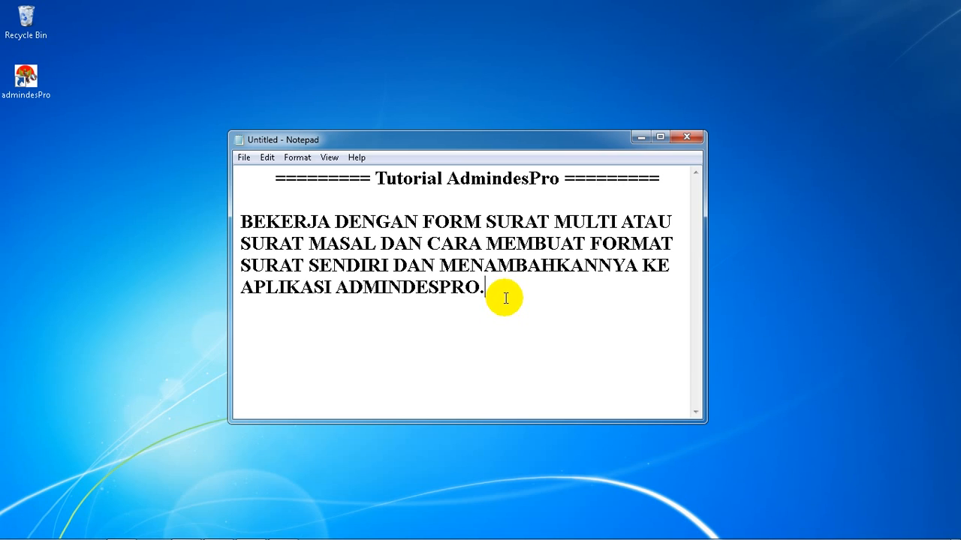
Minimize the introductory note and log in to AdmindesPro as admin with the account password
left_click(641, 140)
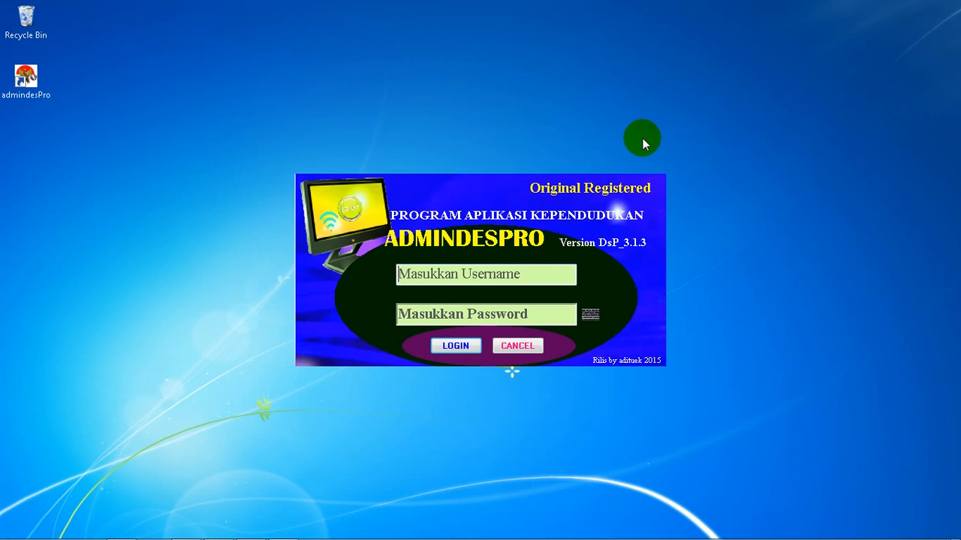
left_click(512, 275)
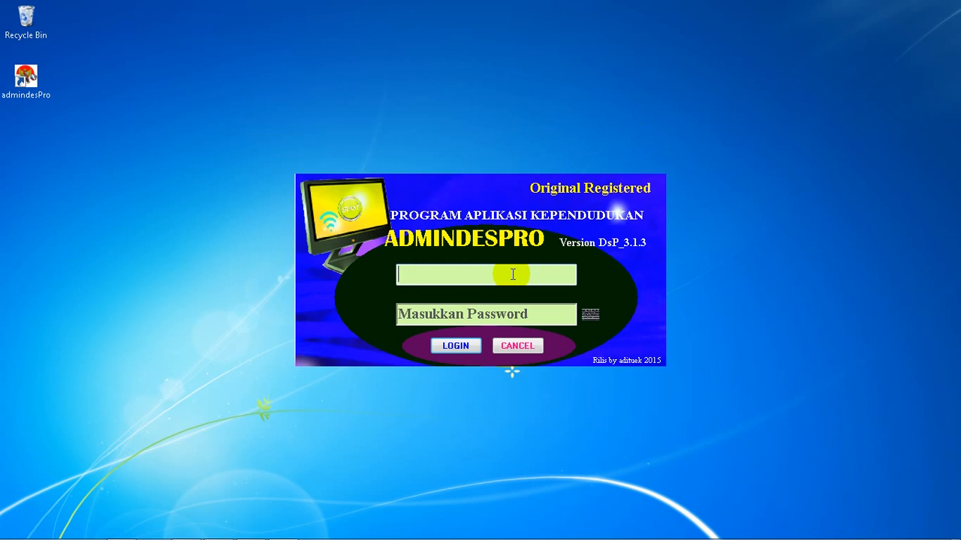
type("admin")
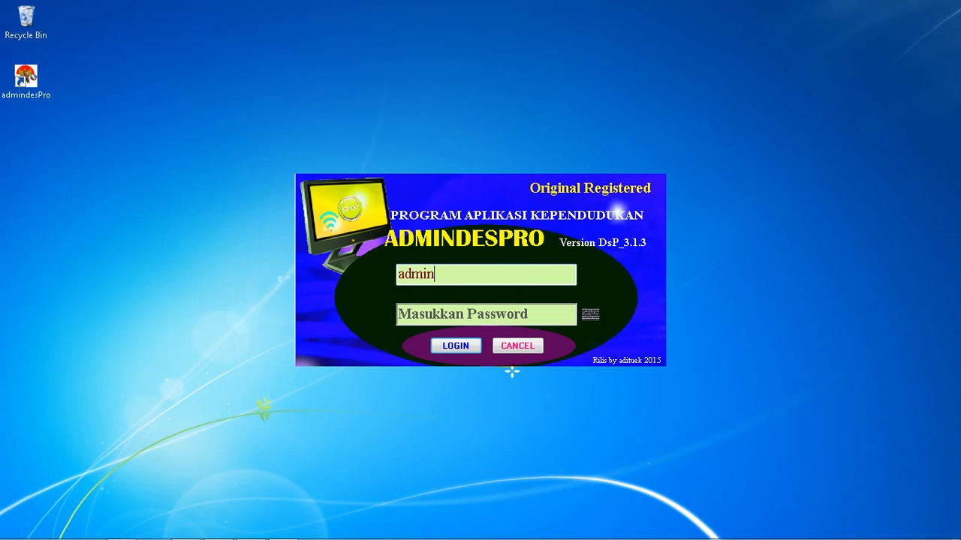
key("Tab")
type("*****")
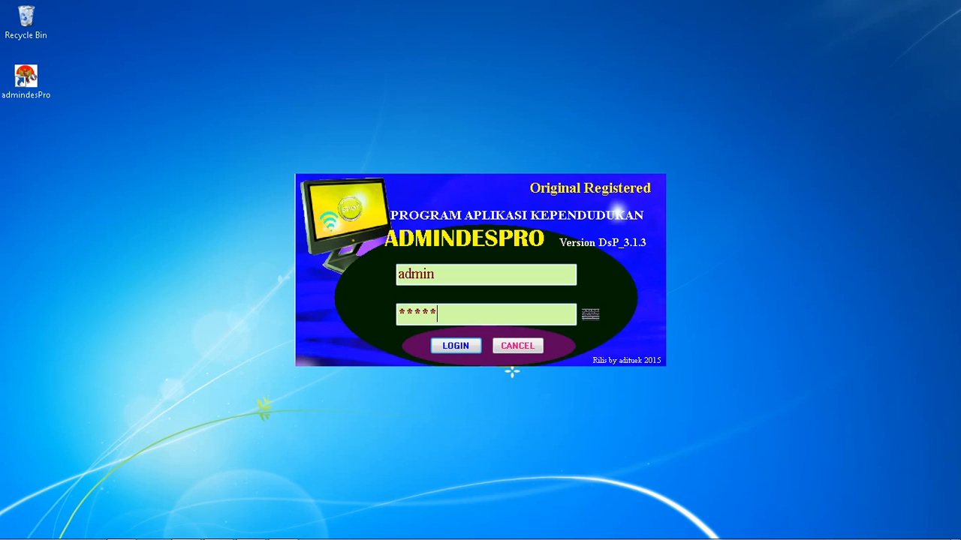
left_click(461, 344)
left_click(480, 295)
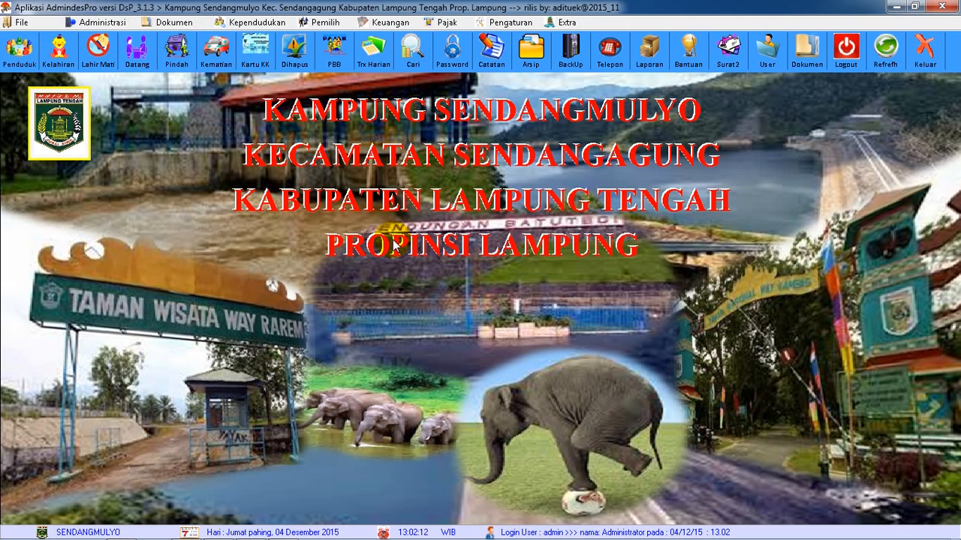
Open the Surat Masal / Multi Fungsi letter form and expand its section for adding a custom letter format
left_click(114, 24)
mouse_move(150, 37)
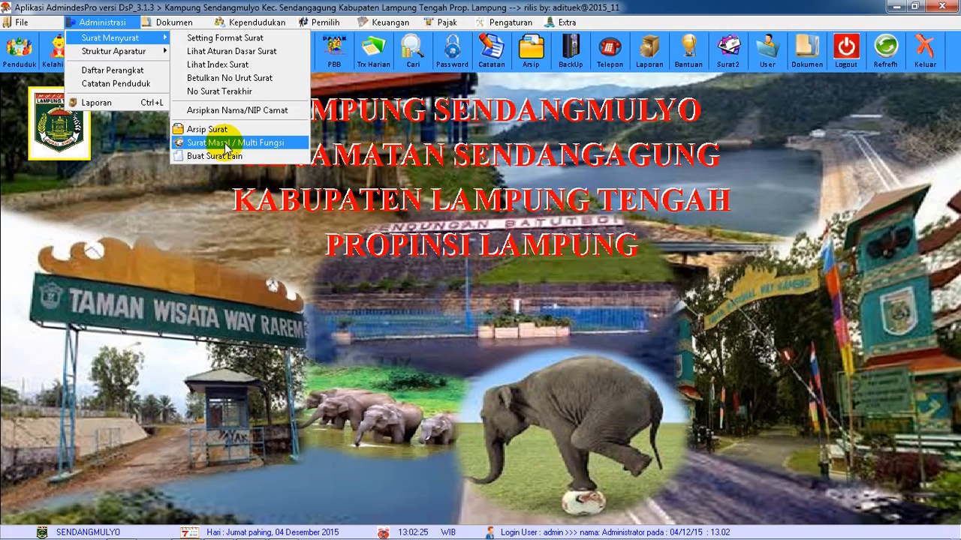
left_click(225, 144)
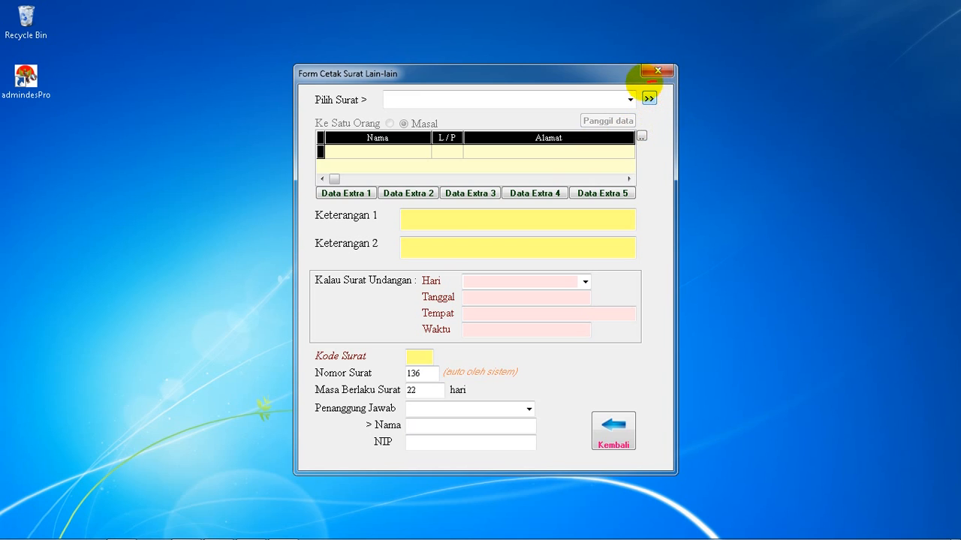
mouse_move(648, 75)
left_mouse_down()
mouse_move(638, 104)
mouse_move(657, 111)
mouse_move(661, 84)
mouse_move(643, 75)
left_mouse_up()
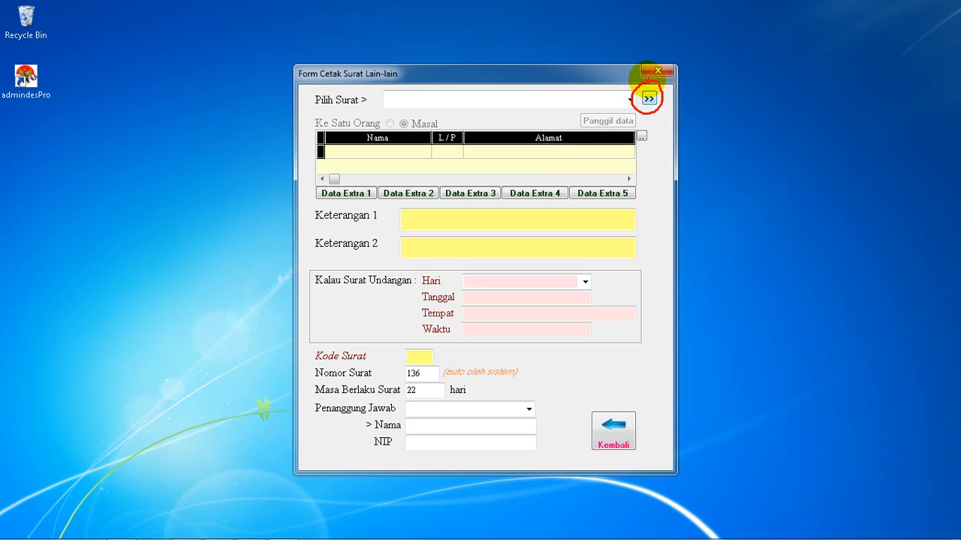
left_click(650, 100)
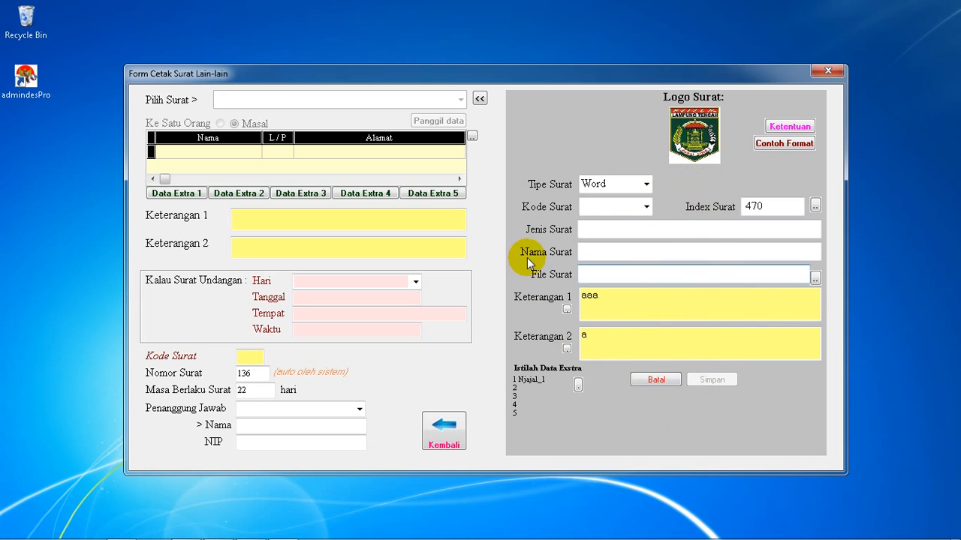
Set the new letter's Tipe Surat to Word and its Kode Surat to 5
left_click(647, 187)
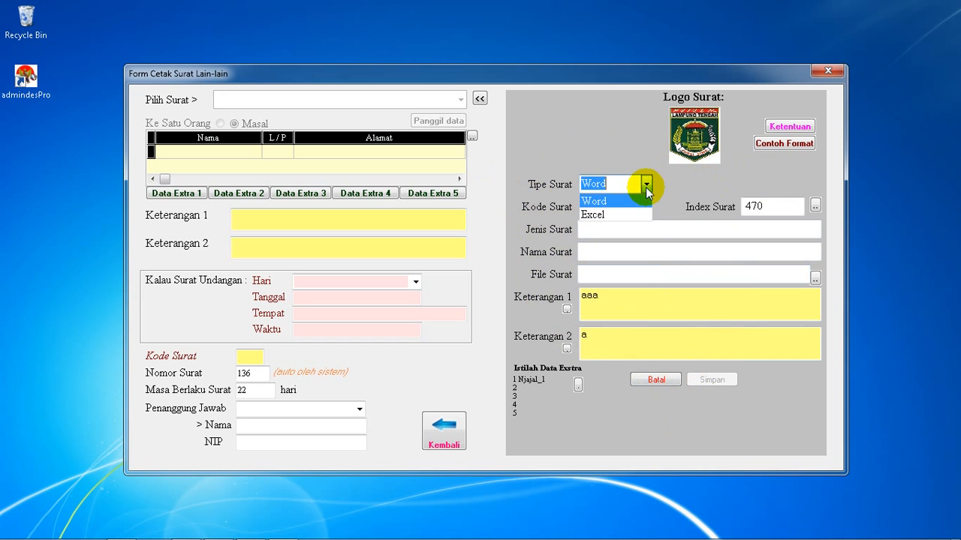
left_click(602, 200)
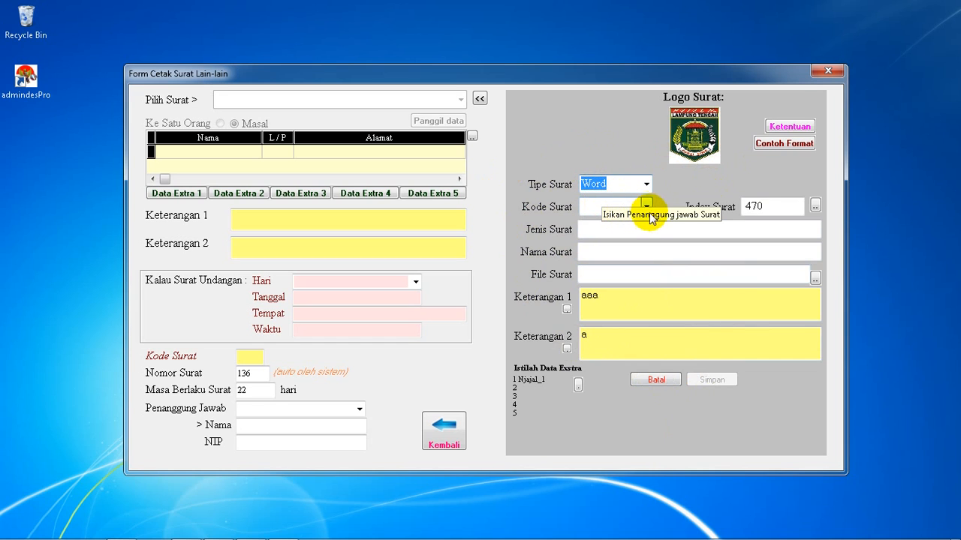
left_click(646, 203)
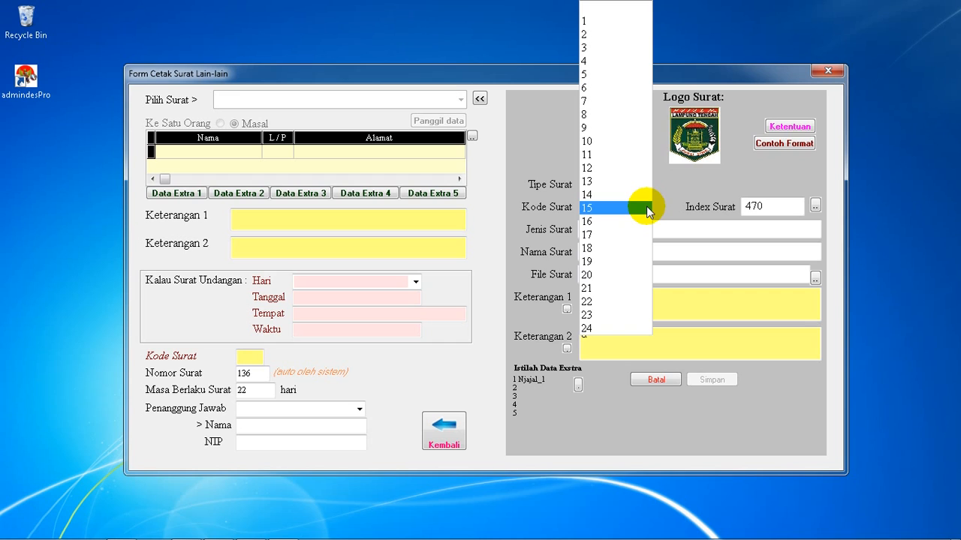
left_click(587, 75)
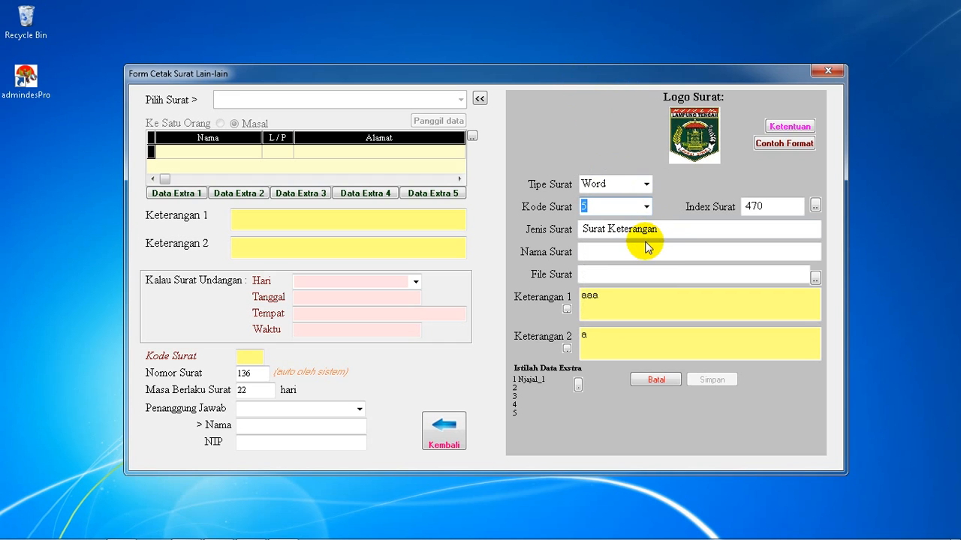
Enter "Surat Kuasa" as the Nama Surat of the new letter
left_click_drag(668, 229, 573, 233)
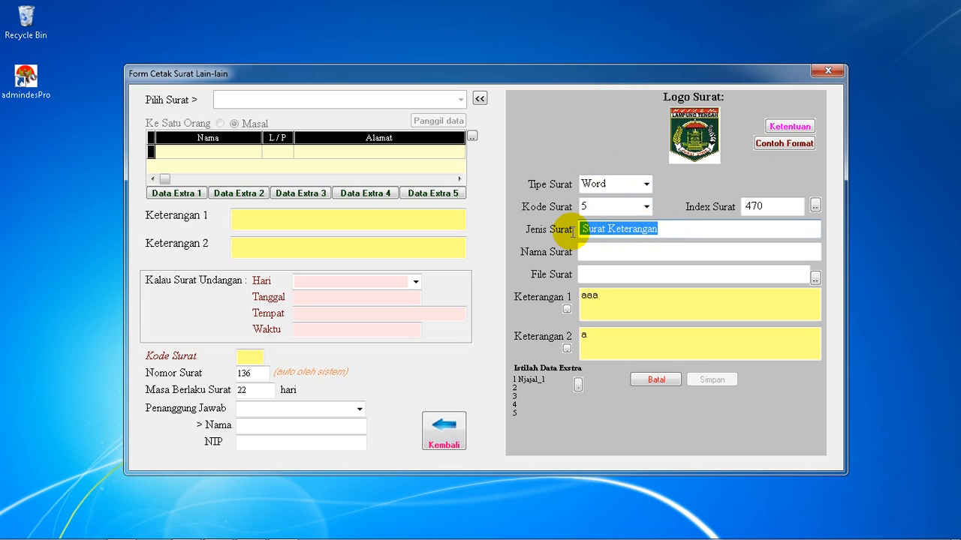
left_click(669, 227)
left_click(631, 253)
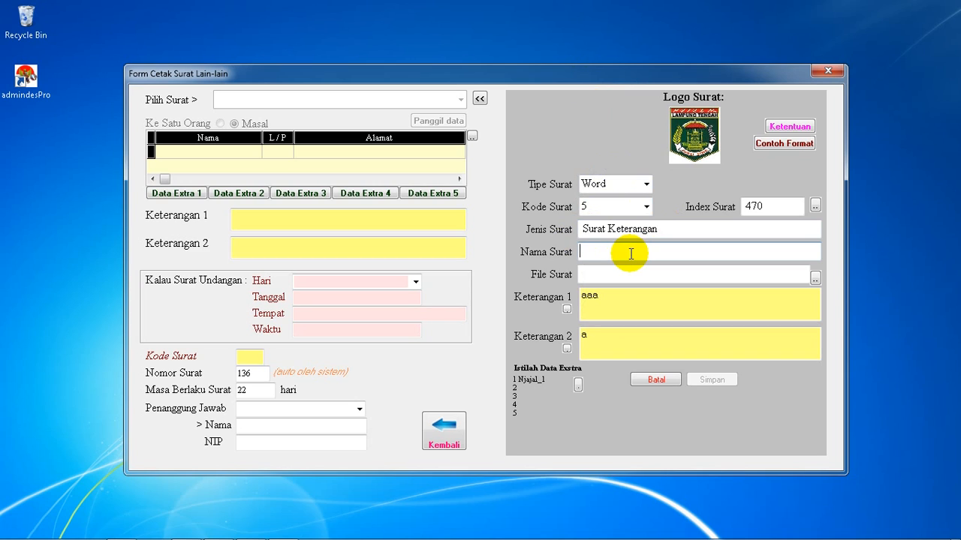
type("Surat Kuasa")
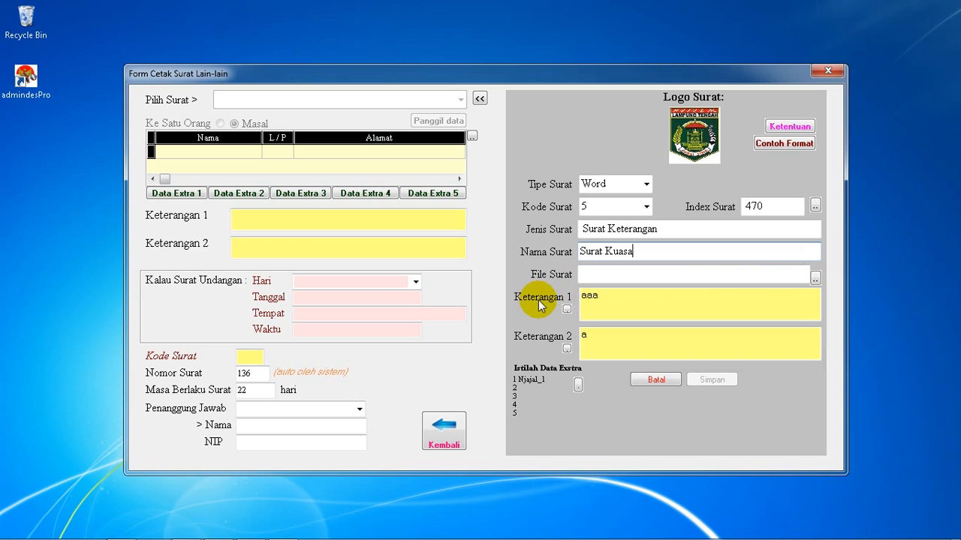
Clear the existing text from the new letter's Keterangan 1 and Keterangan 2 fields
left_click(606, 297)
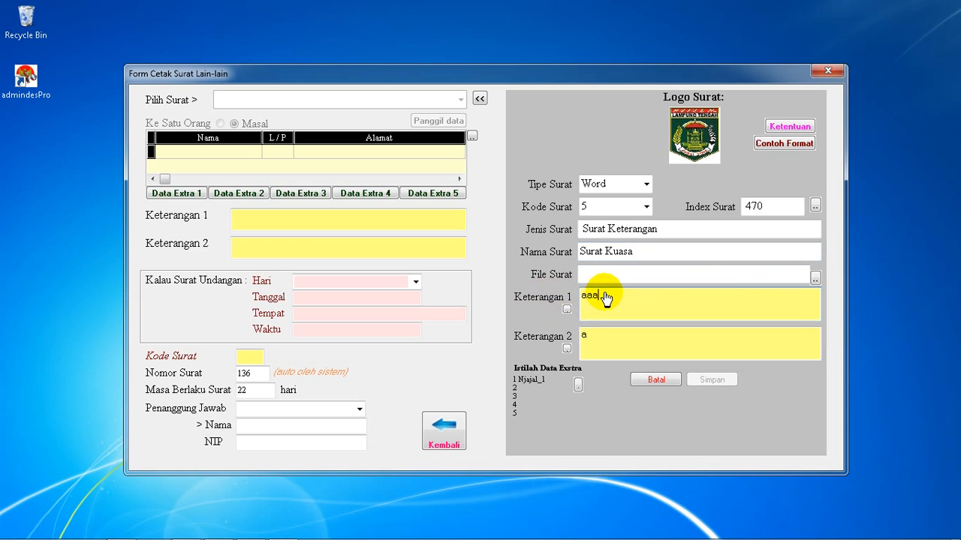
double_click(586, 300)
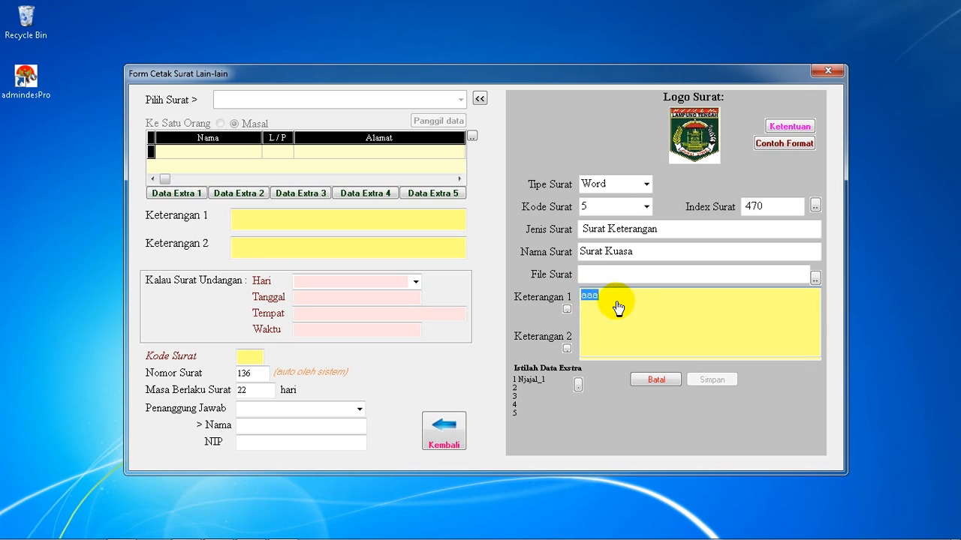
key("Delete")
double_click(606, 308)
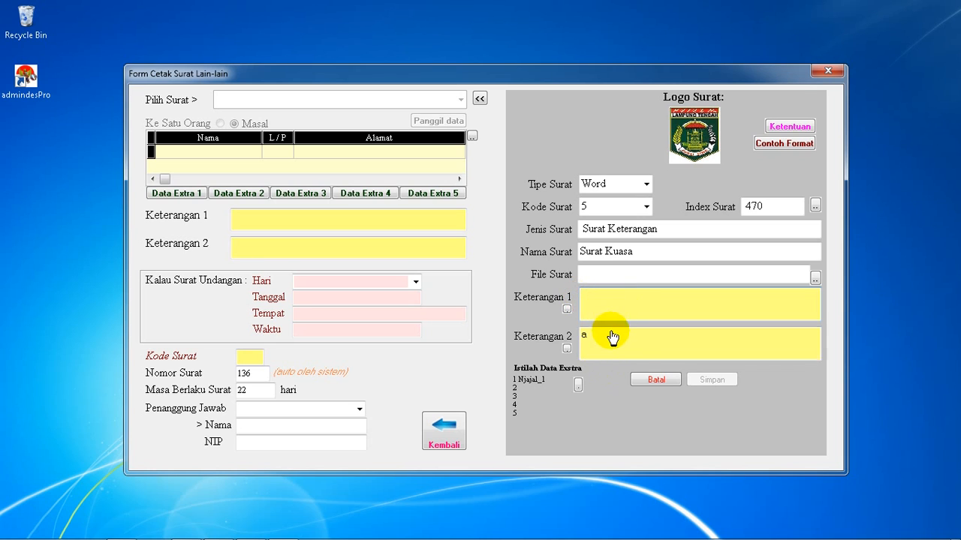
double_click(581, 335)
key("Delete")
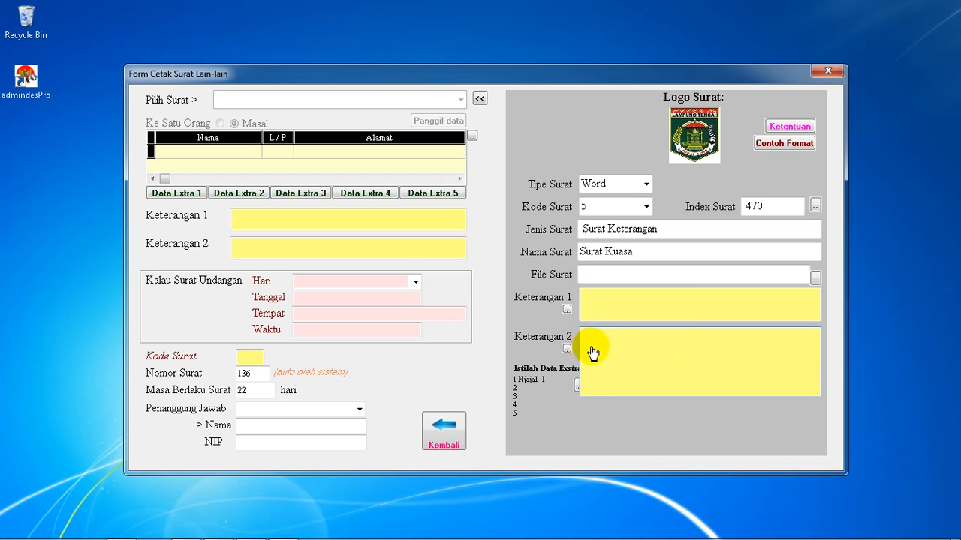
double_click(605, 342)
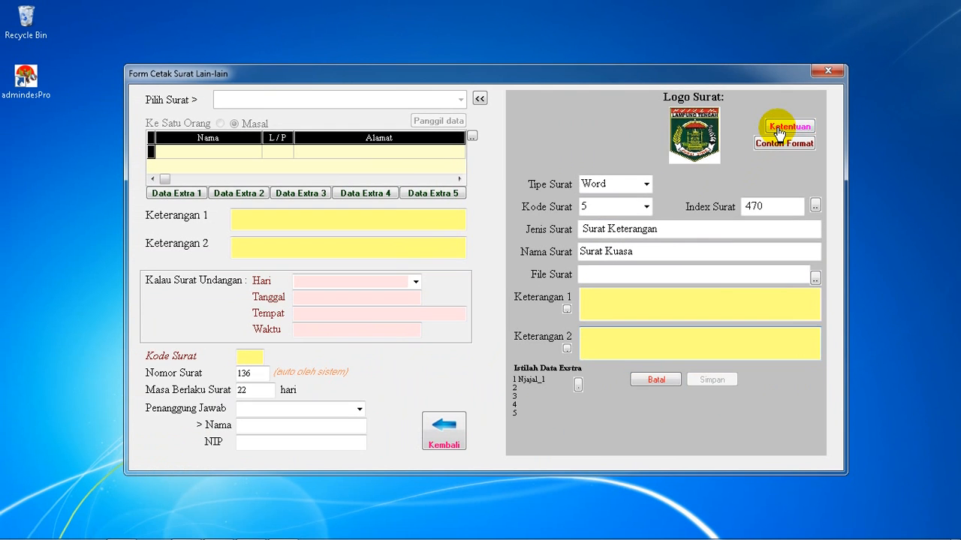
Review the letter format rules (Ketentuan), examining the placeholder codes for village data and for personal data, and close the file
left_click(780, 129)
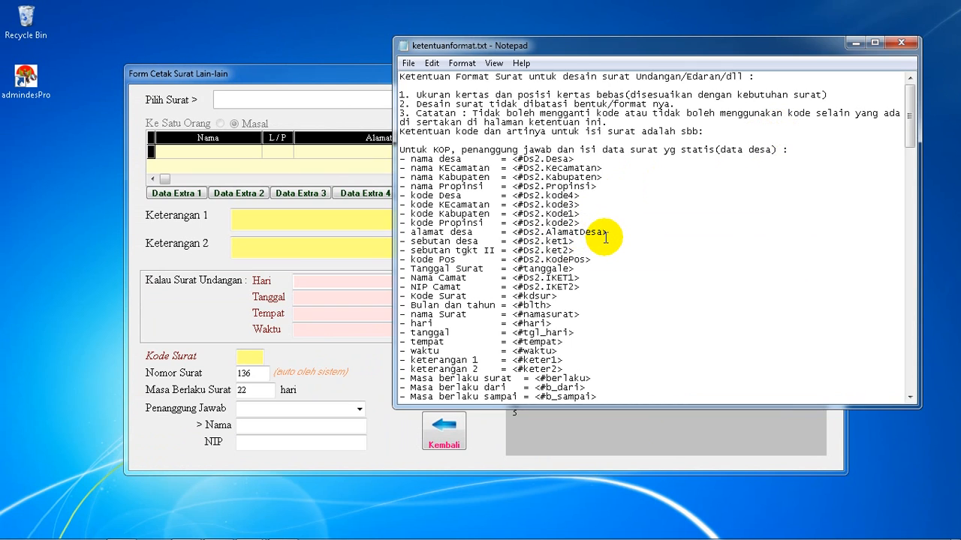
scroll(606, 238, "down", 7)
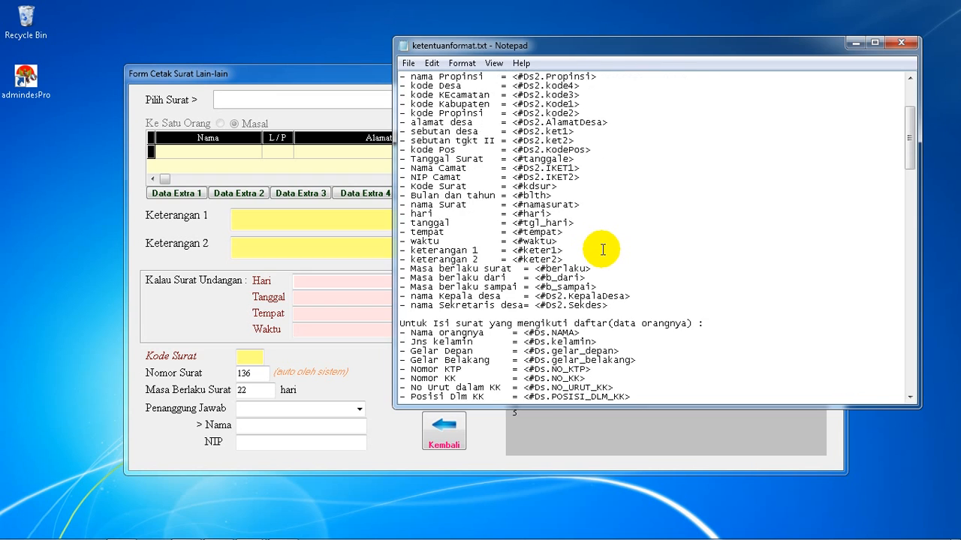
scroll(603, 249, "up", 5)
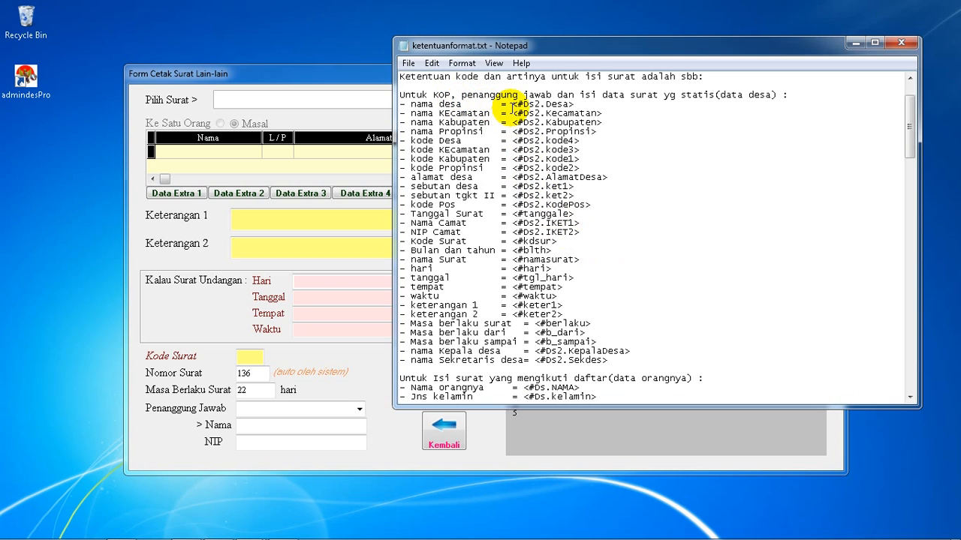
left_click_drag(511, 104, 571, 105)
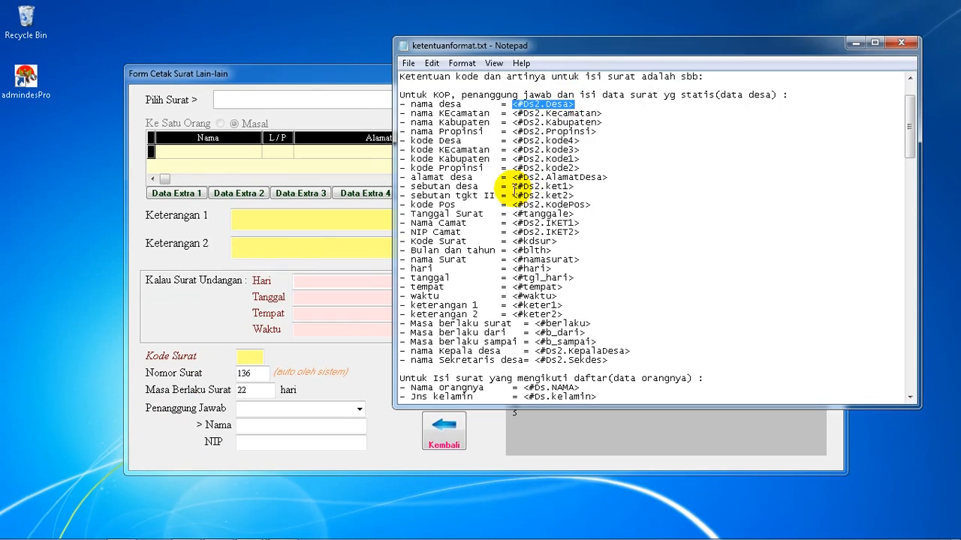
scroll(515, 225, "down", 5)
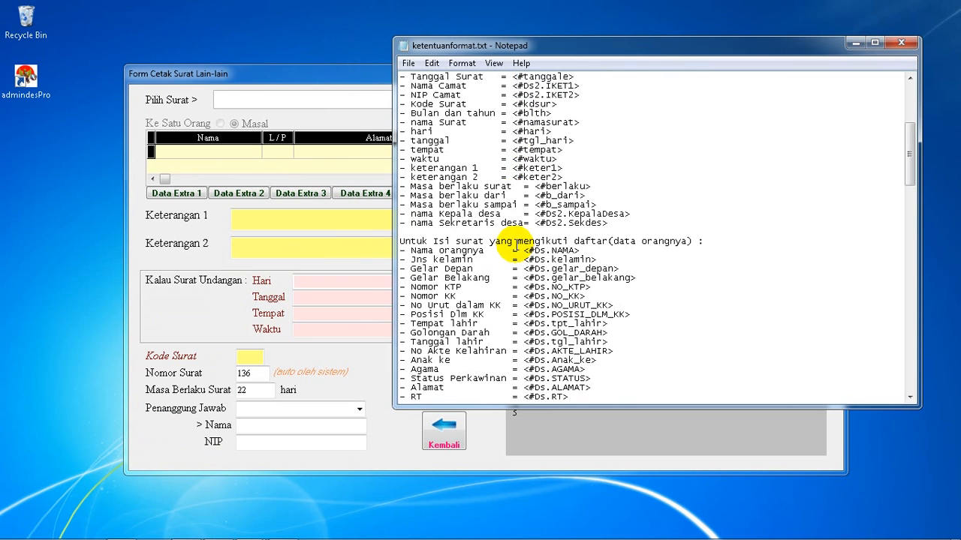
scroll(516, 246, "down", 1)
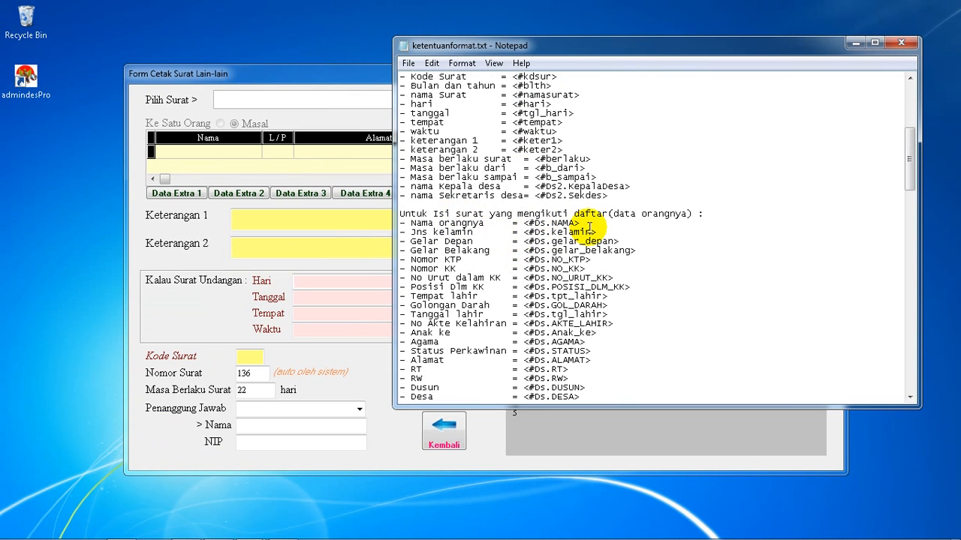
left_click_drag(580, 223, 411, 222)
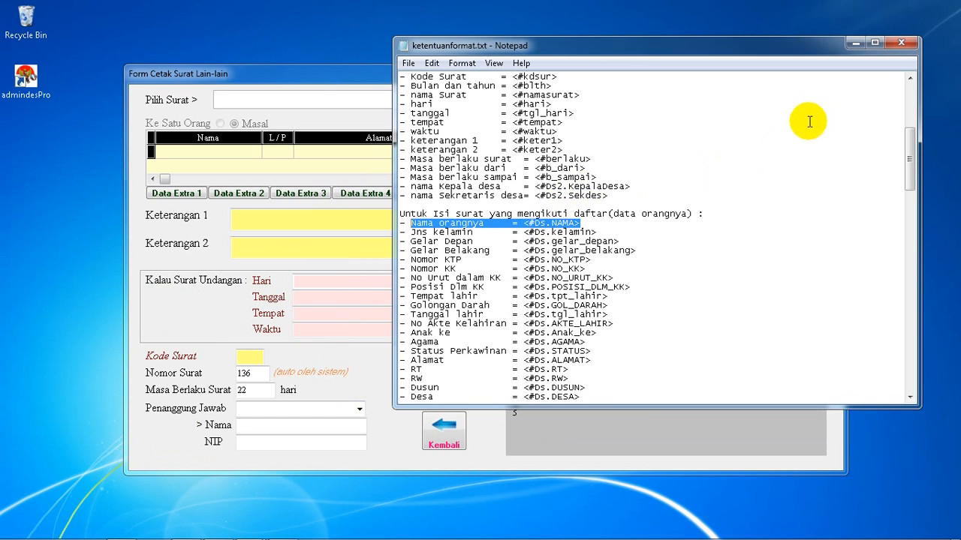
left_click(553, 149)
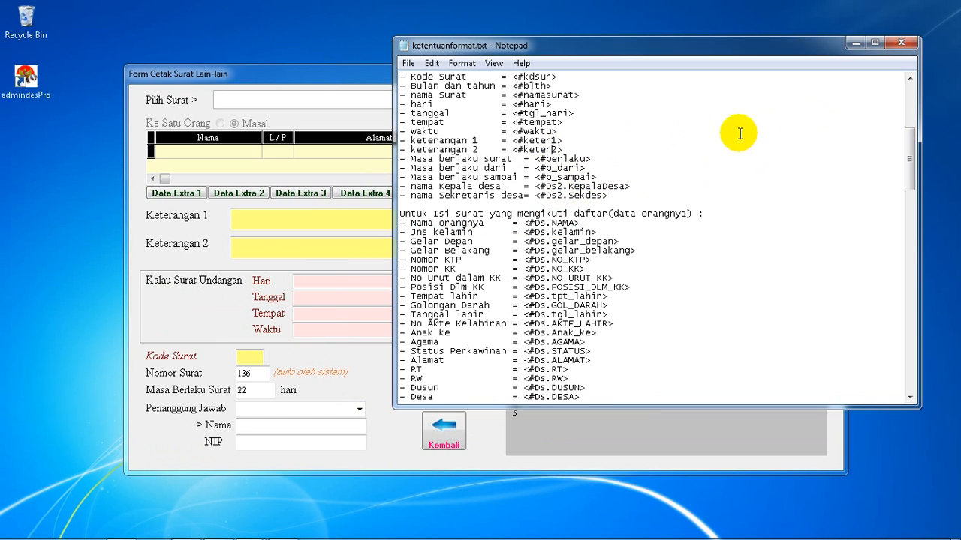
left_click(899, 44)
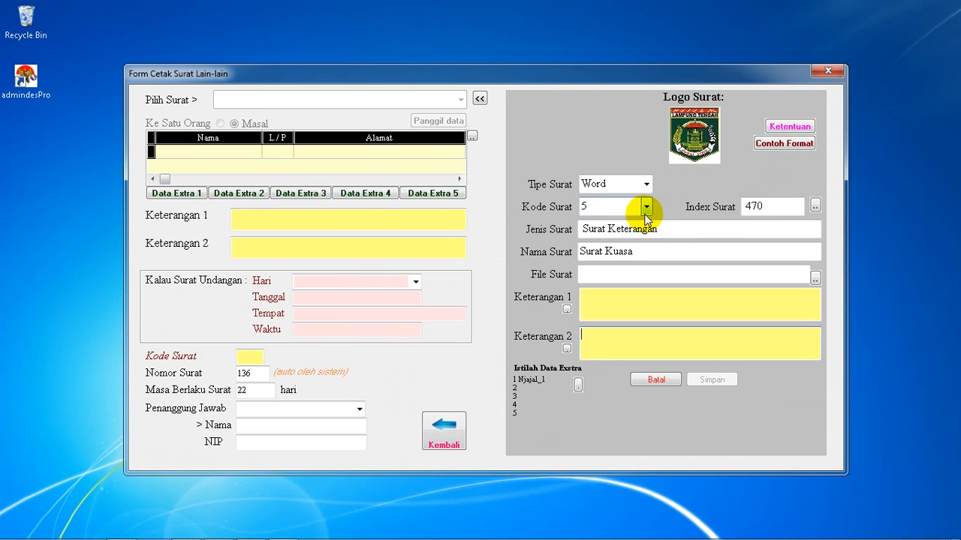
Open the sample letter format in Word and compare its placeholder codes with the Ketentuan format rules
left_click(784, 146)
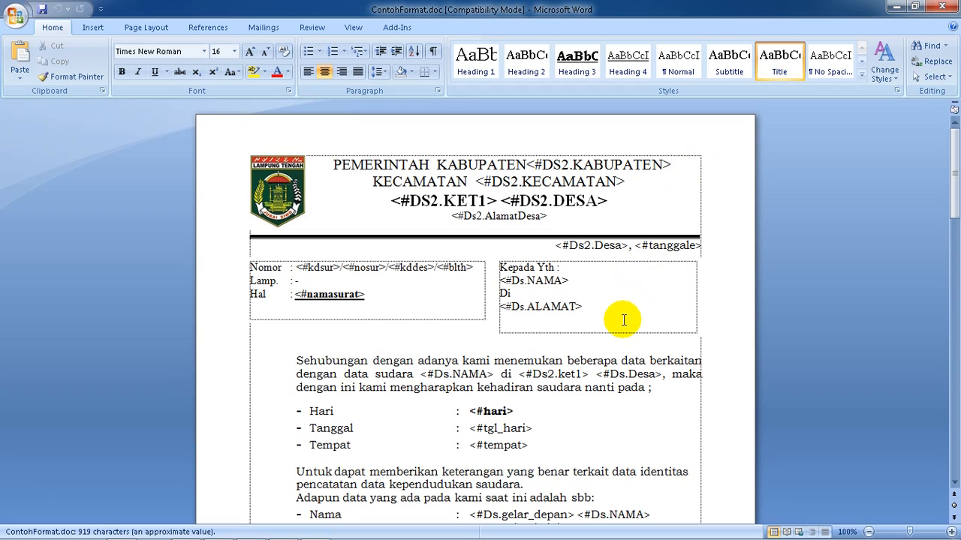
scroll(622, 315, "down", 2)
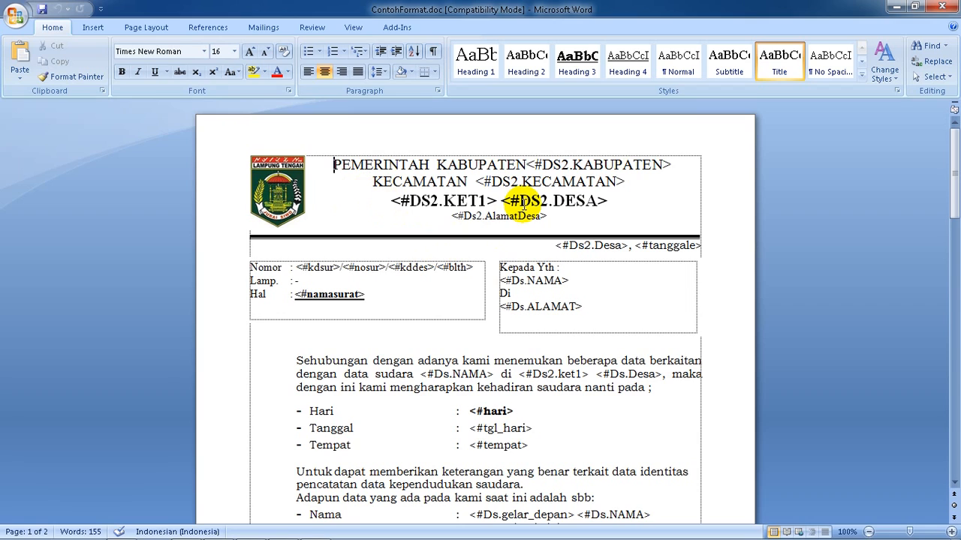
left_click(285, 530)
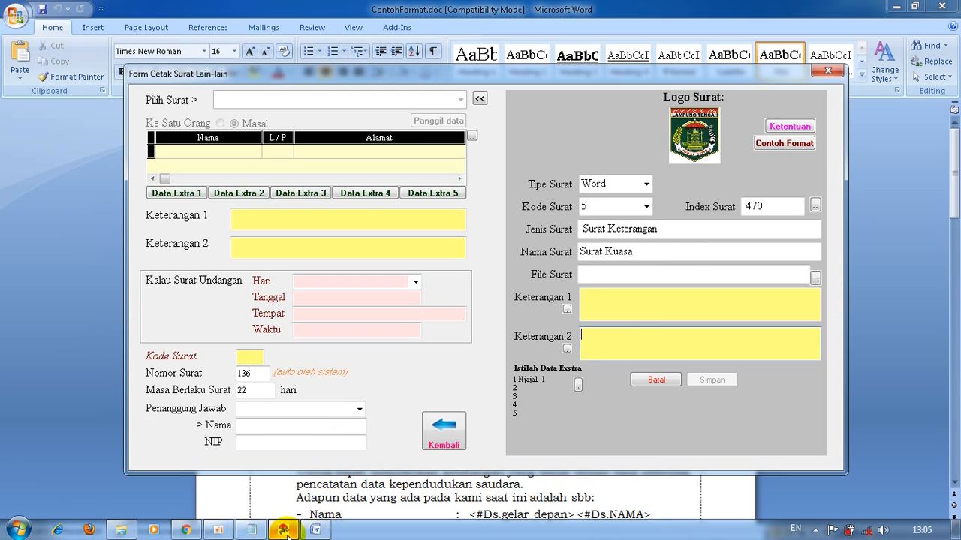
left_click(784, 127)
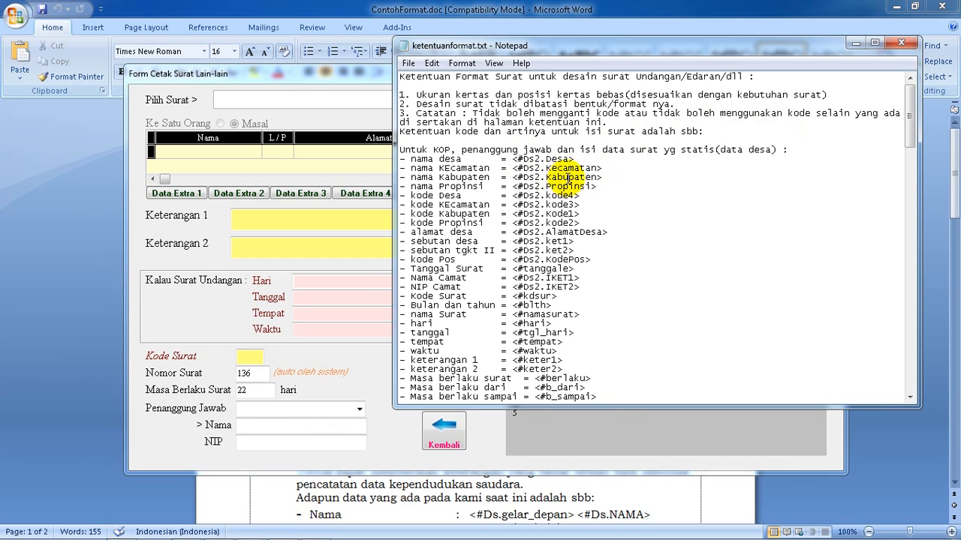
left_click(457, 499)
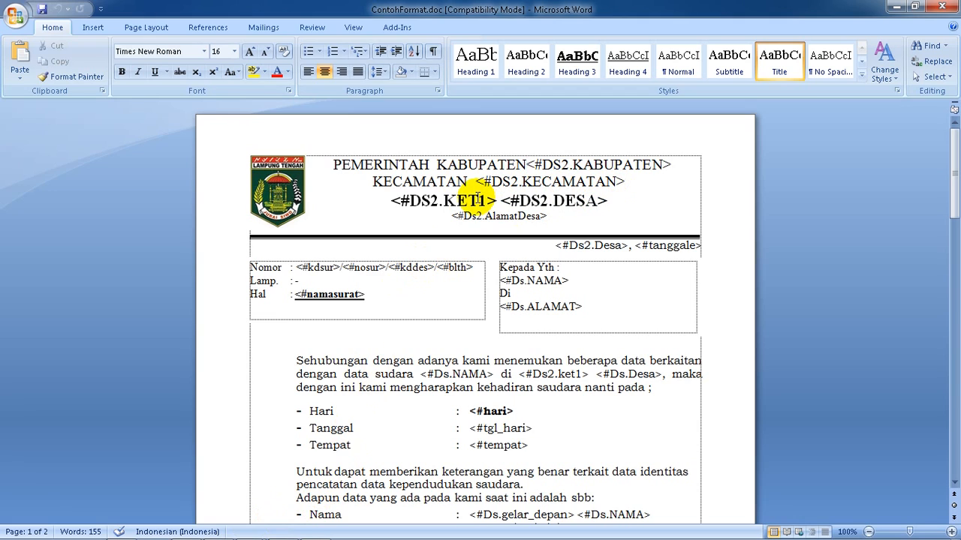
Check the village-data and personal-data placeholder codes in ketentuanformat.txt again, and close the file
mouse_move(248, 531)
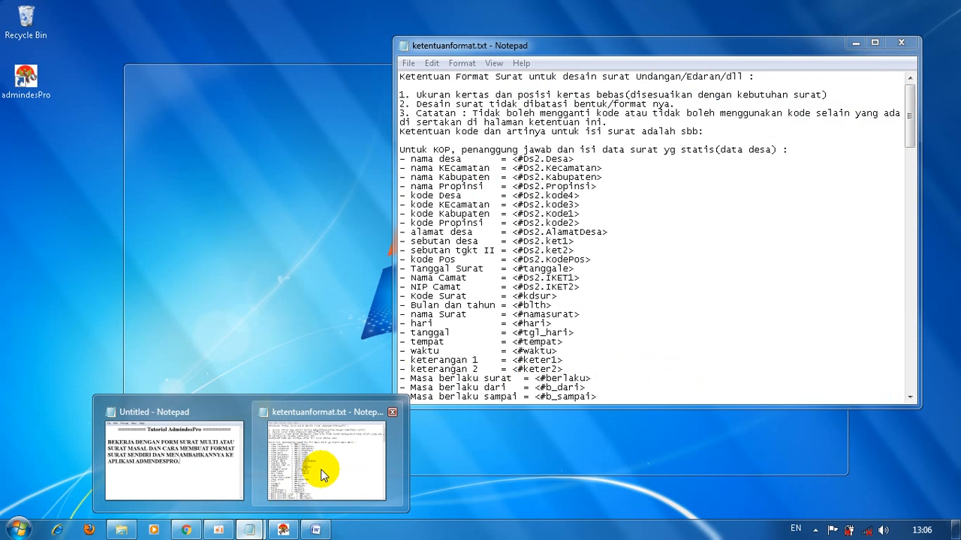
left_click(321, 475)
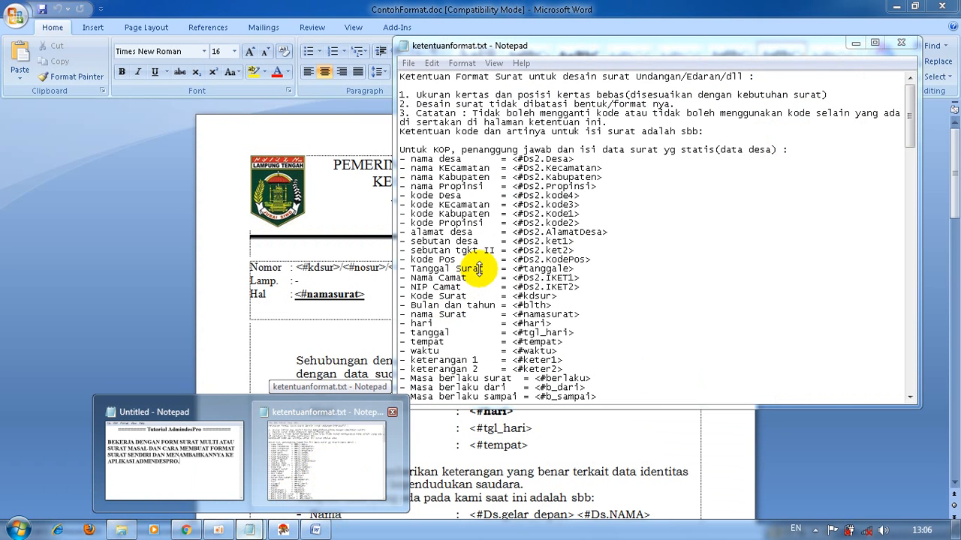
left_click(607, 191)
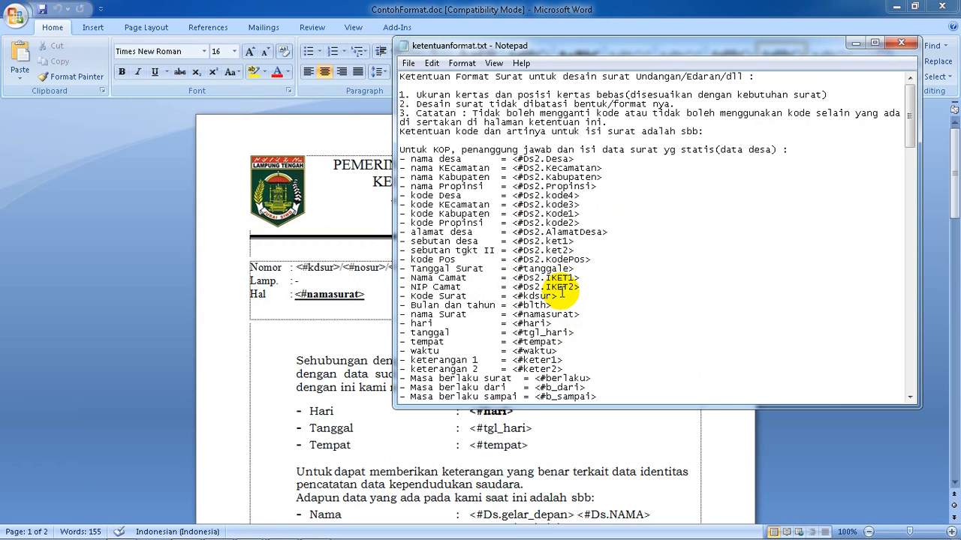
scroll(567, 294, "down", 3)
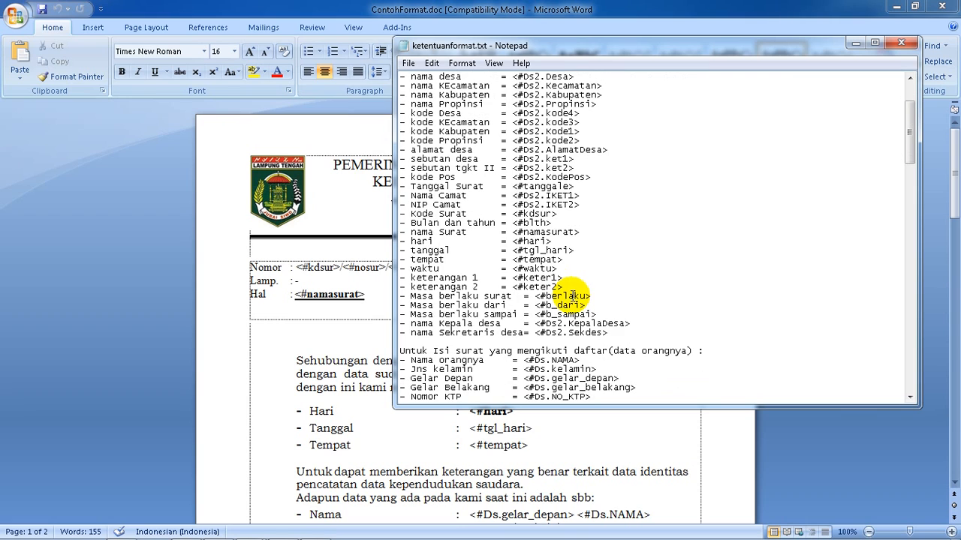
scroll(546, 305, "down", 4)
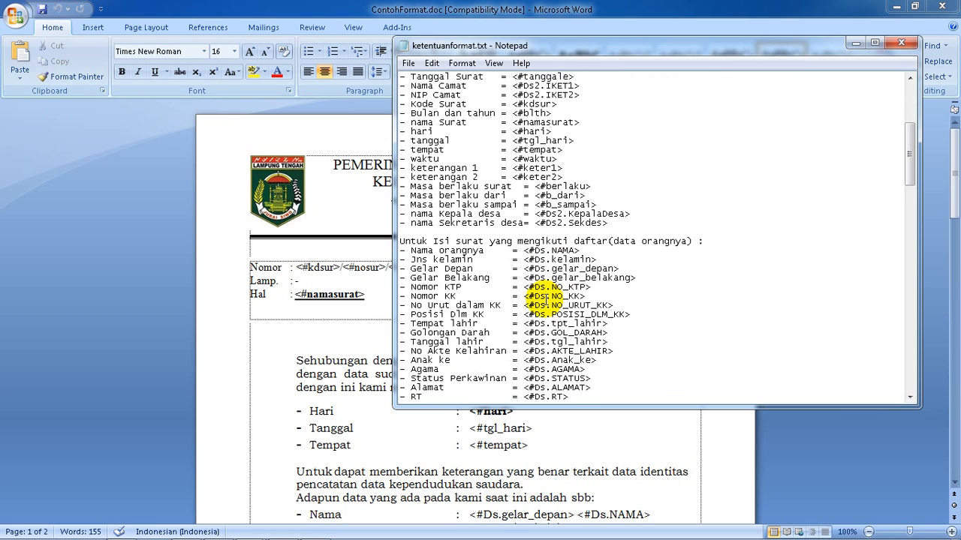
scroll(542, 294, "down", 2)
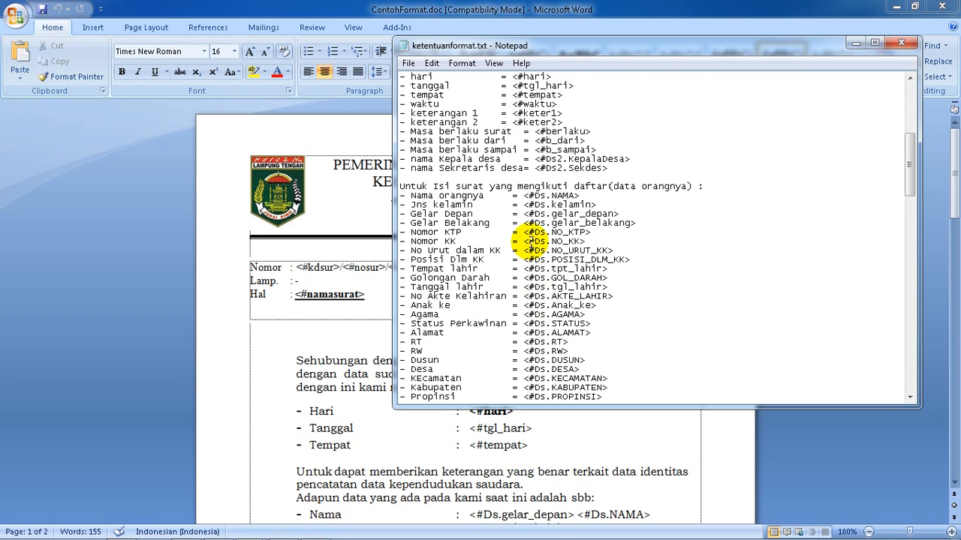
left_click(900, 43)
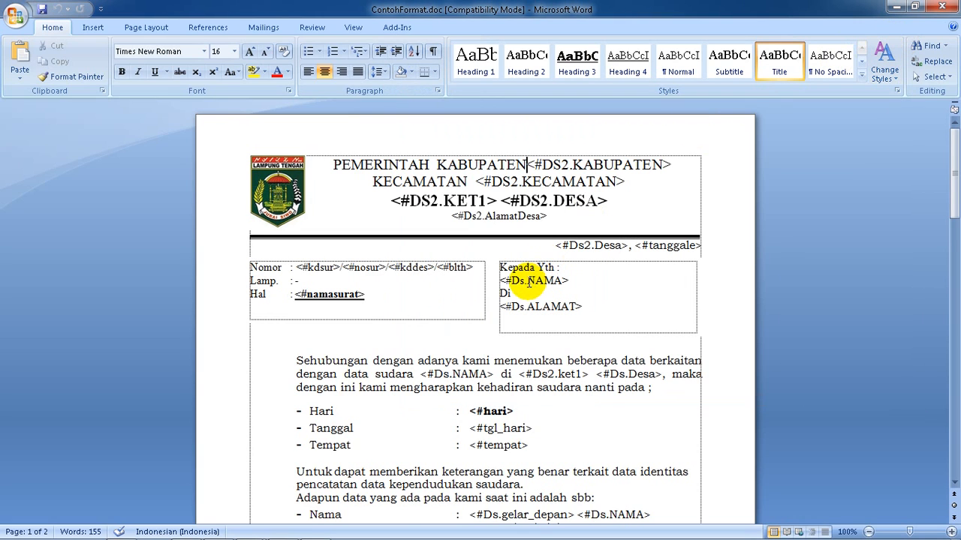
Delete the date line, the Nomor/Lamp./Hal block and the Kepada Yth block below the sample letter's letterhead
scroll(529, 282, "down", 5)
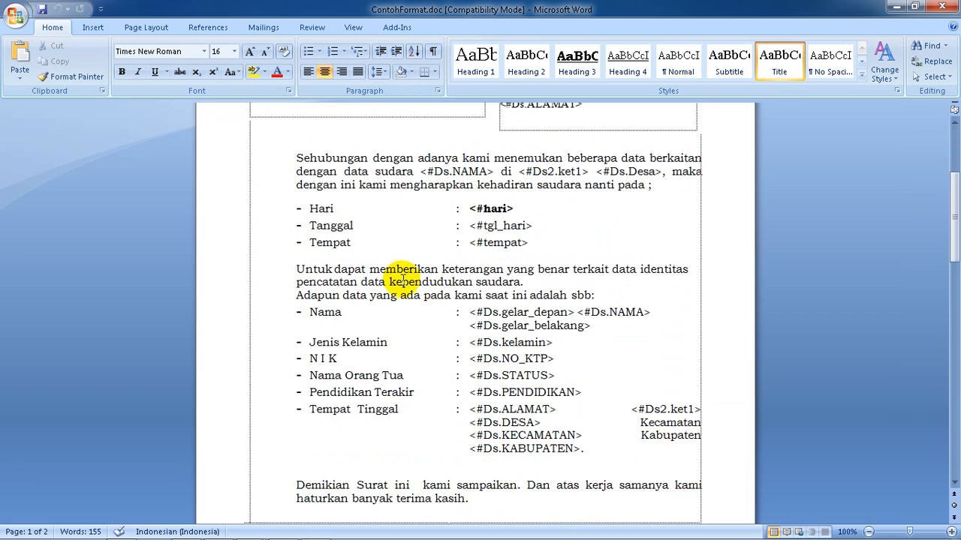
scroll(397, 279, "down", 4)
scroll(399, 278, "up", 5)
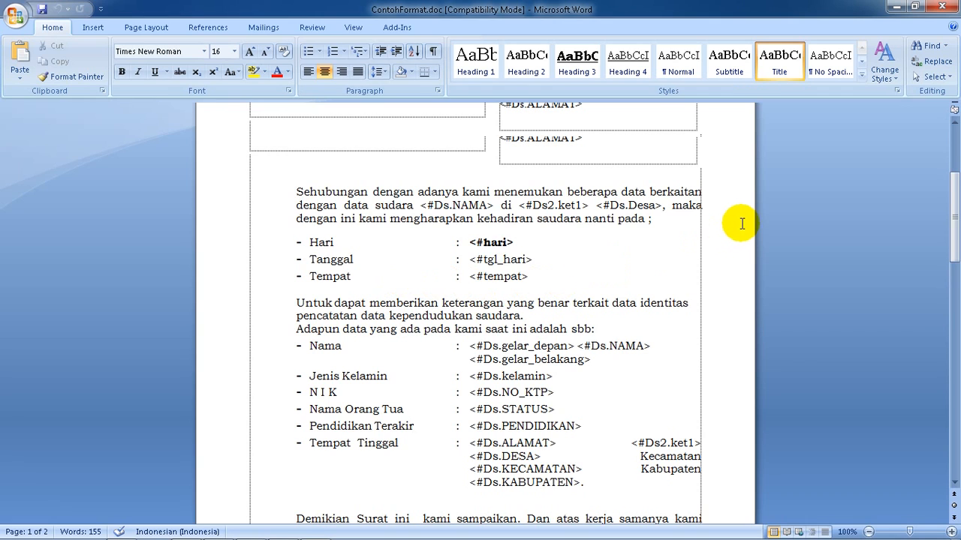
scroll(733, 223, "up", 4)
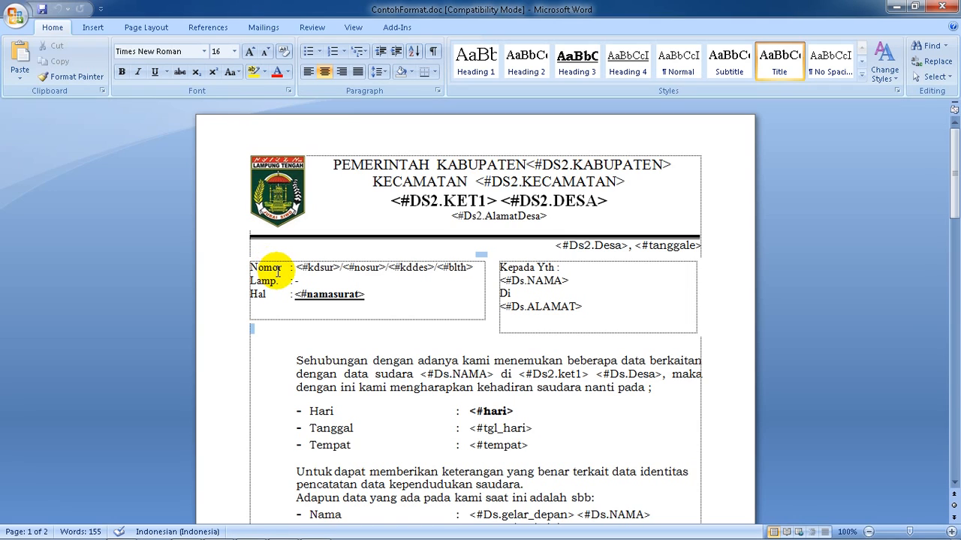
key("Delete")
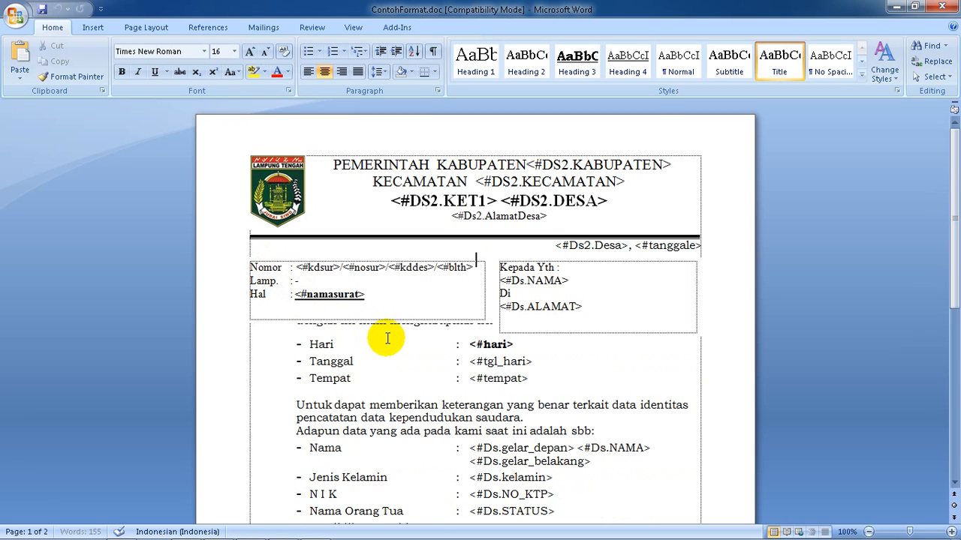
key("Delete")
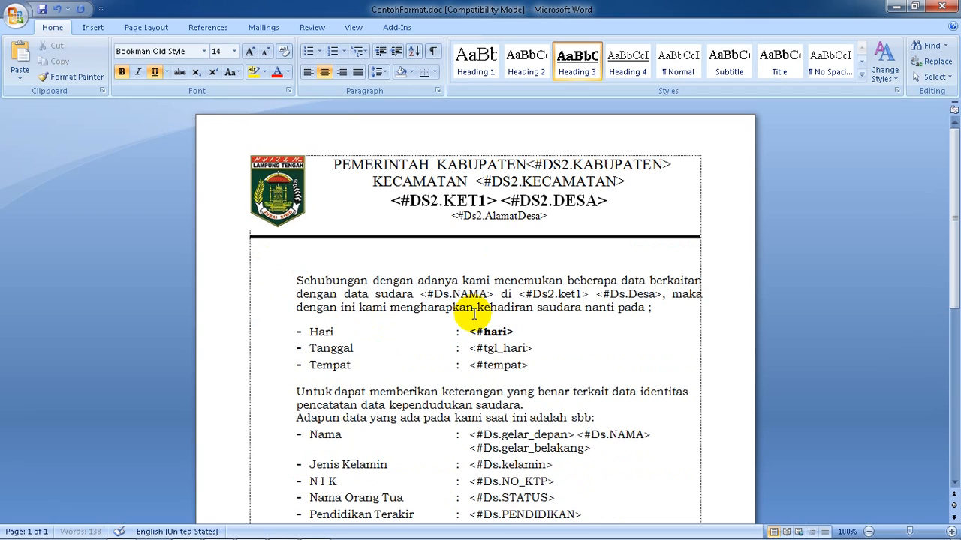
Add the centered title "SURAT KUASA" on its own line below the letterhead
key("Return")
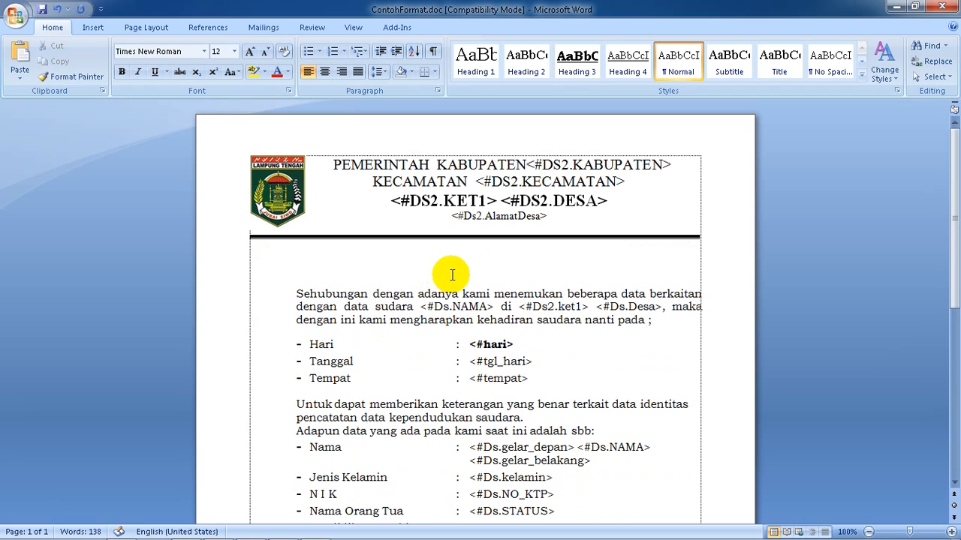
left_click(325, 75)
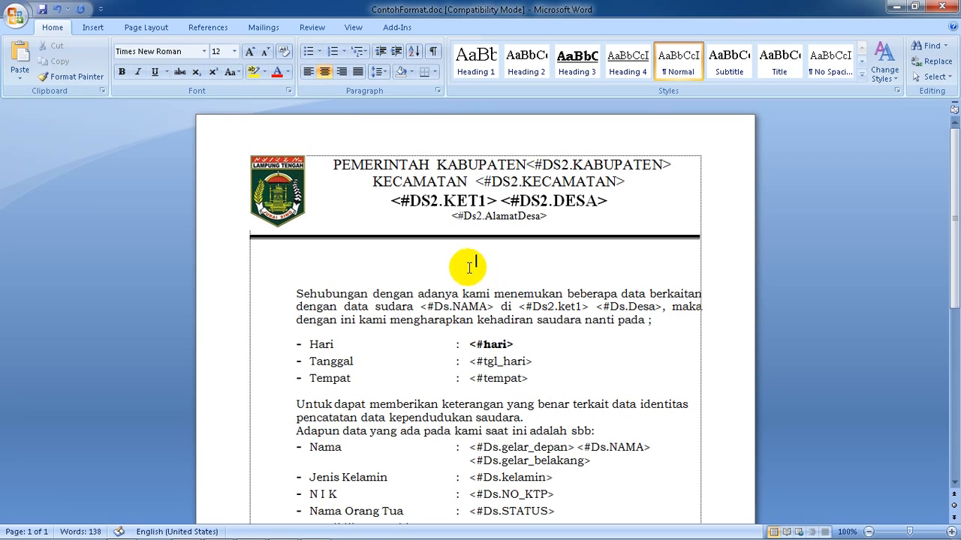
type("SU")
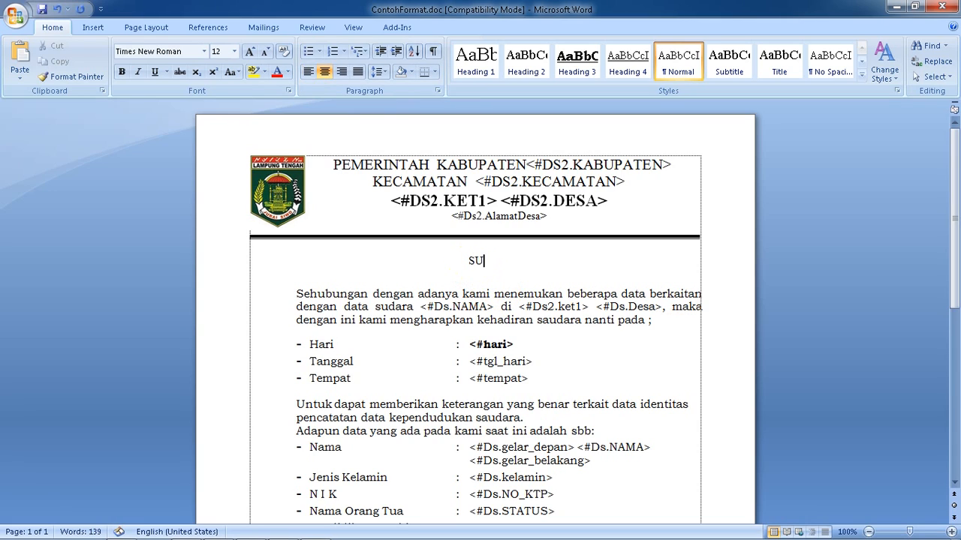
type("RAT")
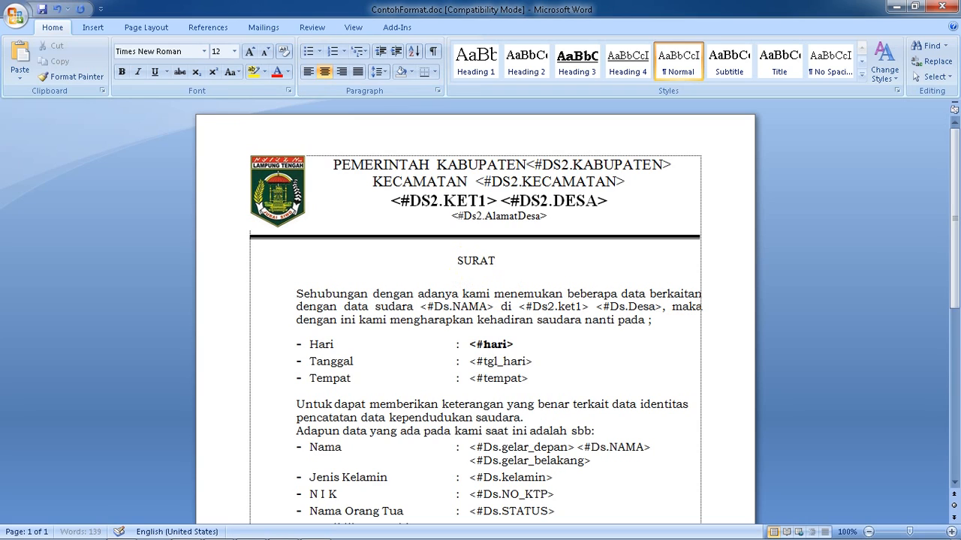
type("KUASA")
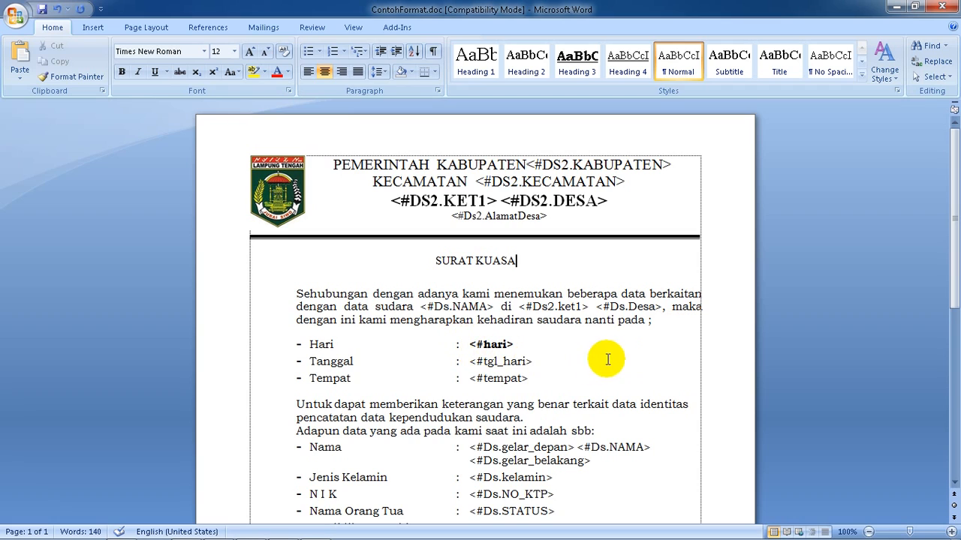
Replace the opening "Sehubungan dengan" paragraph with "Yang vertanda tangan dibawah ini, saya :"
left_click_drag(650, 319, 296, 297)
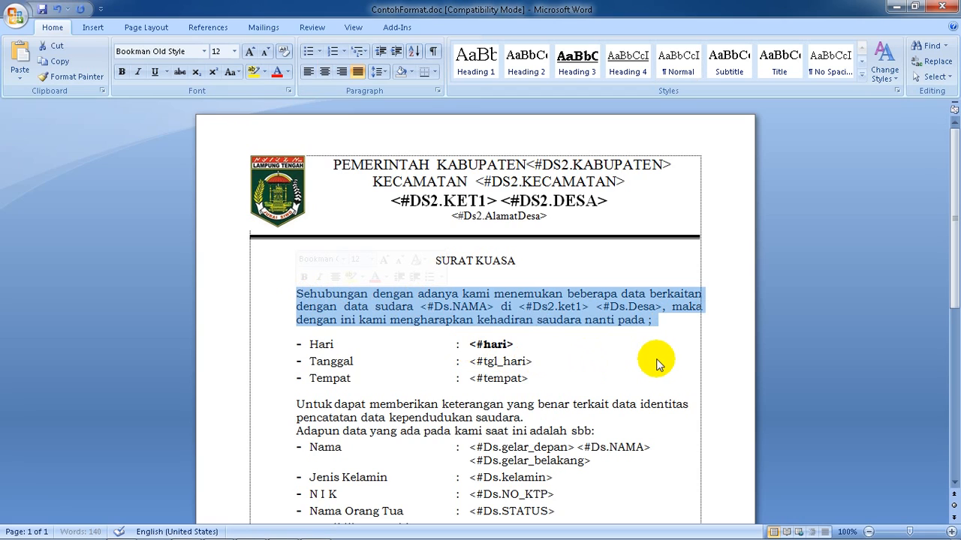
type("Yang vertanda tan")
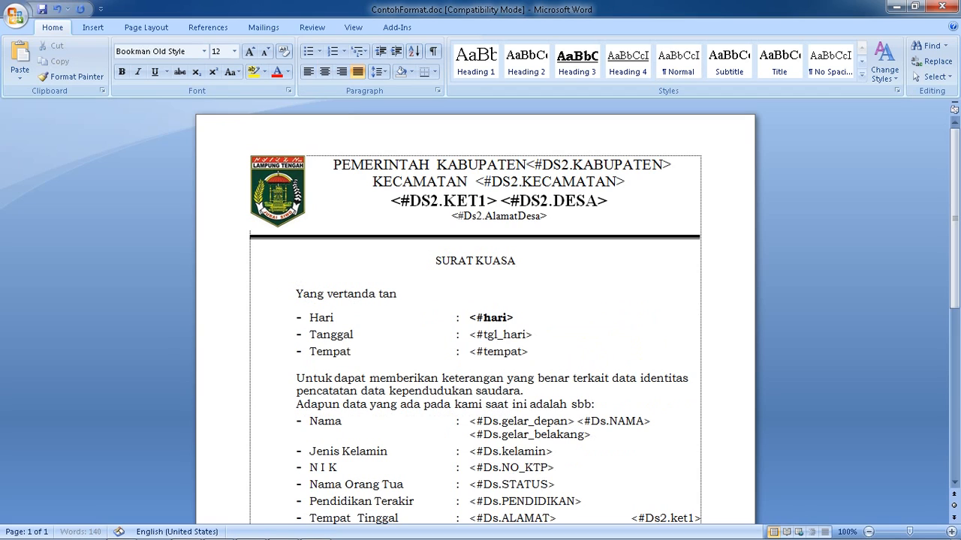
type("gan dibawah ini,")
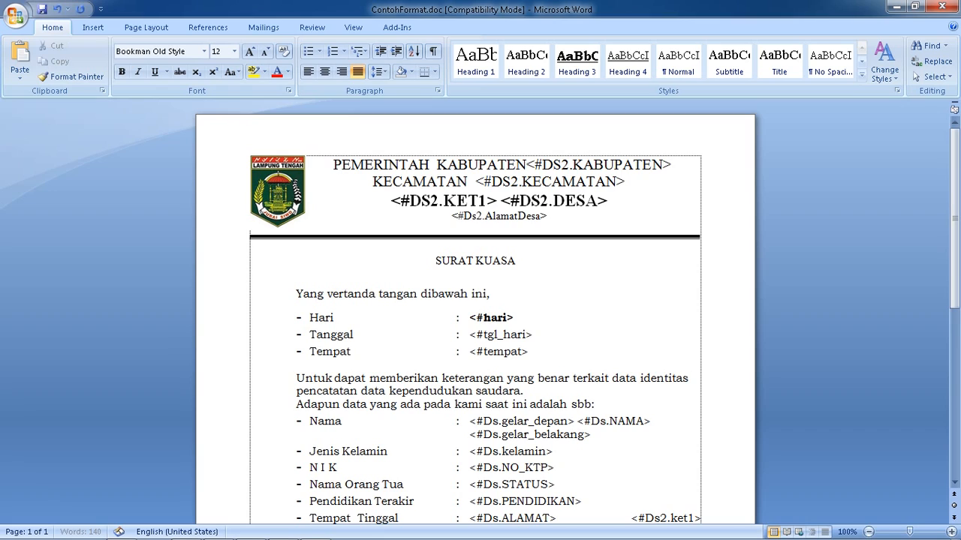
type(" saya :")
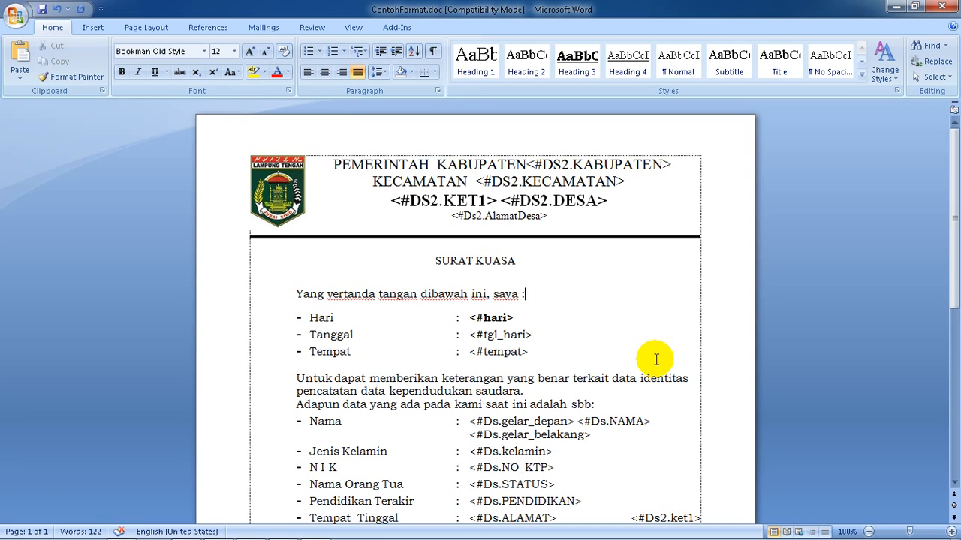
Delete everything from the Hari row through the "Adapun data" sentence, leaving one blank line above the Nama row
left_click(611, 401)
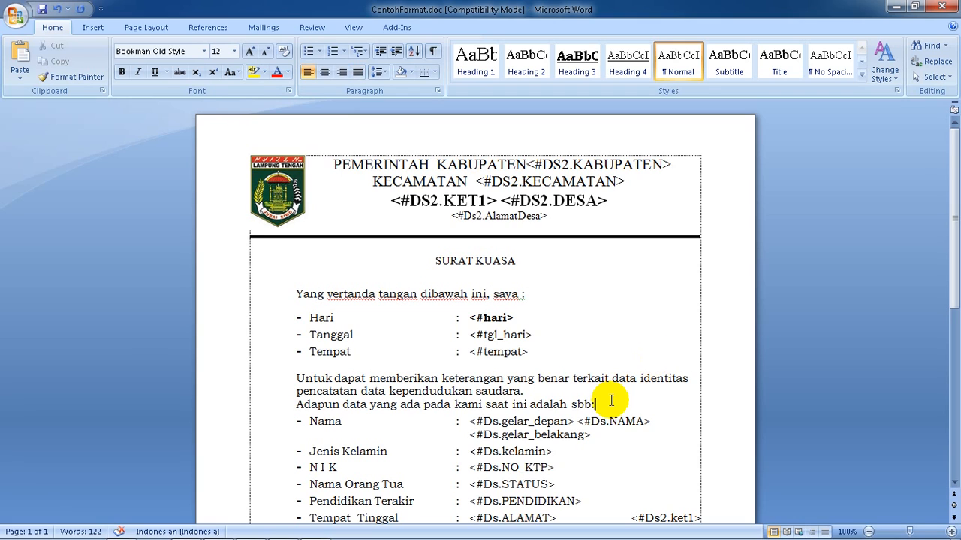
left_click_drag(611, 401, 539, 298)
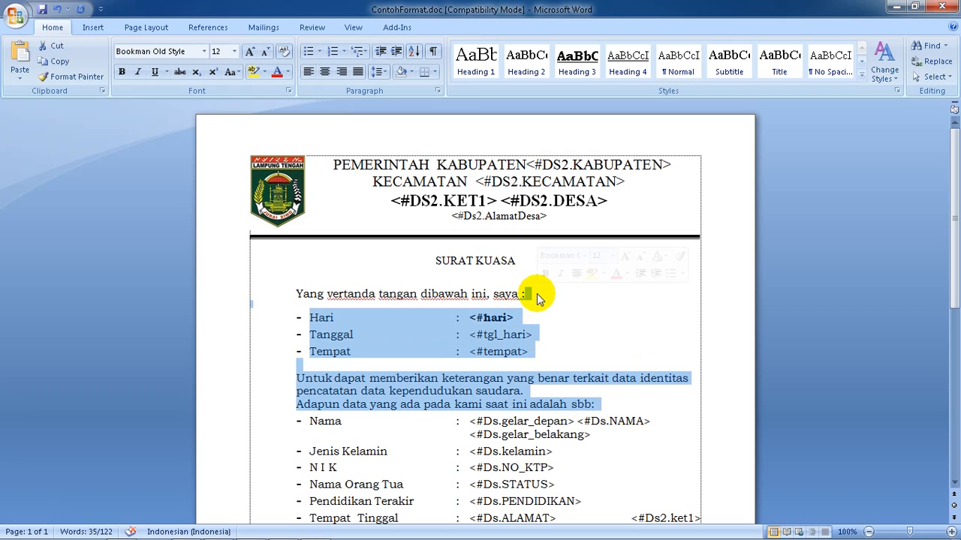
key("Delete")
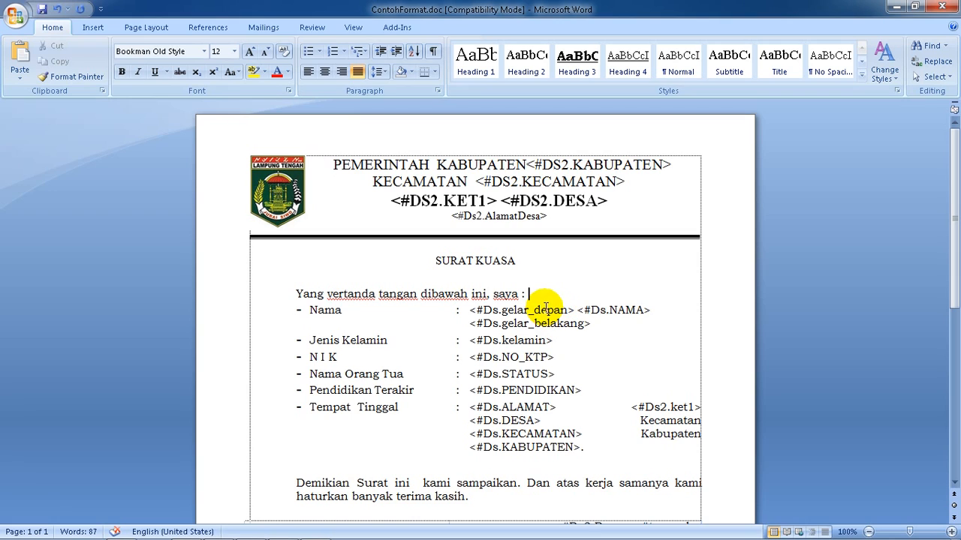
key("Return")
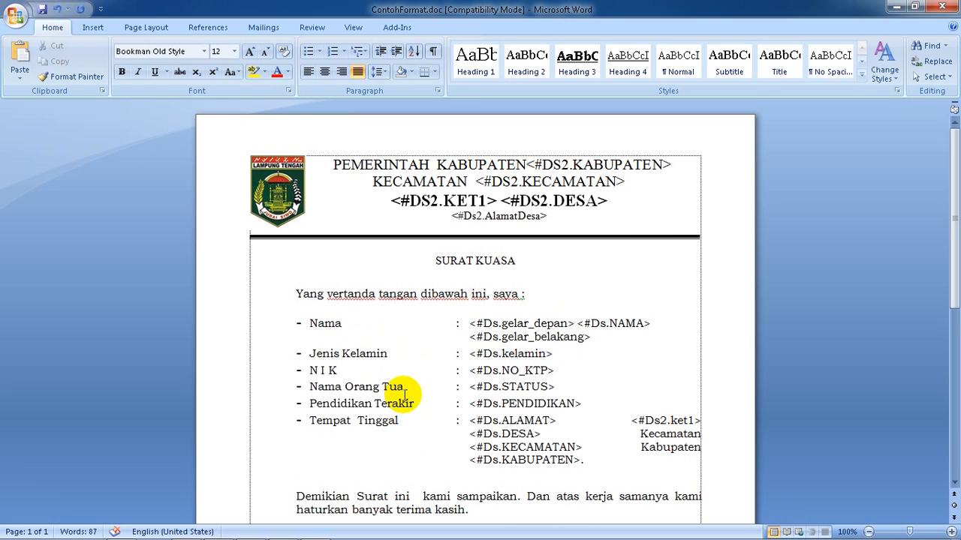
Remove the Nama Orang Tua and Pendidikan Terakir rows and rename the Tempat Tinggal label as "Alamat"
scroll(406, 395, "down", 1)
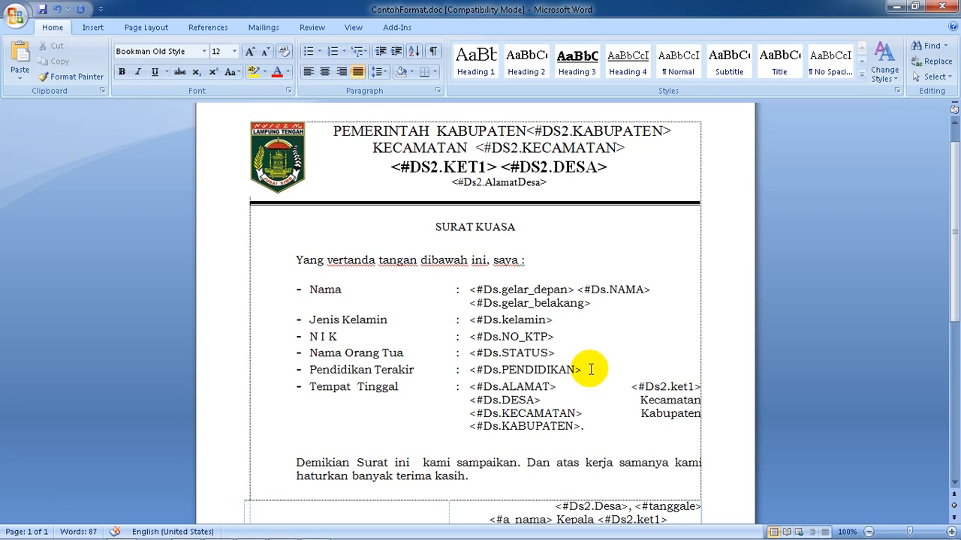
left_click_drag(591, 369, 562, 332)
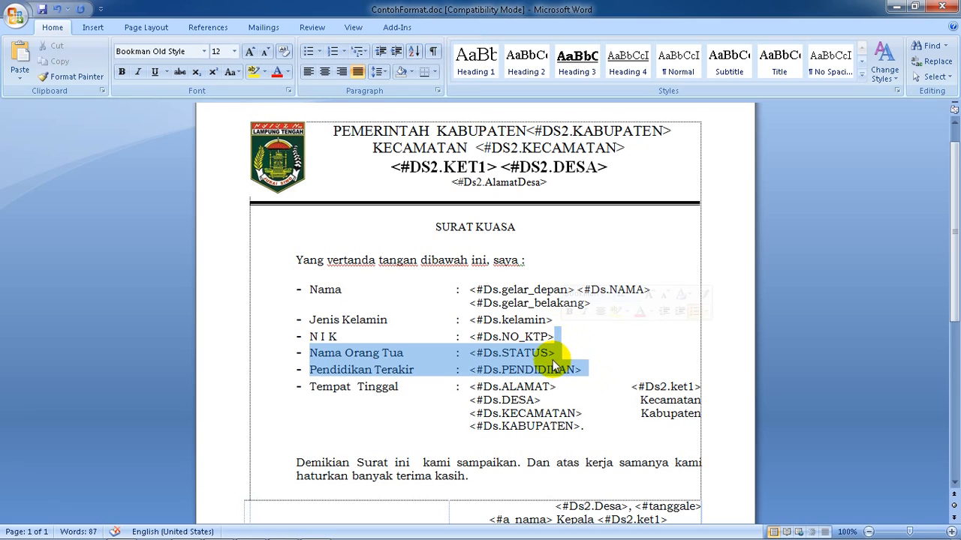
key("Delete")
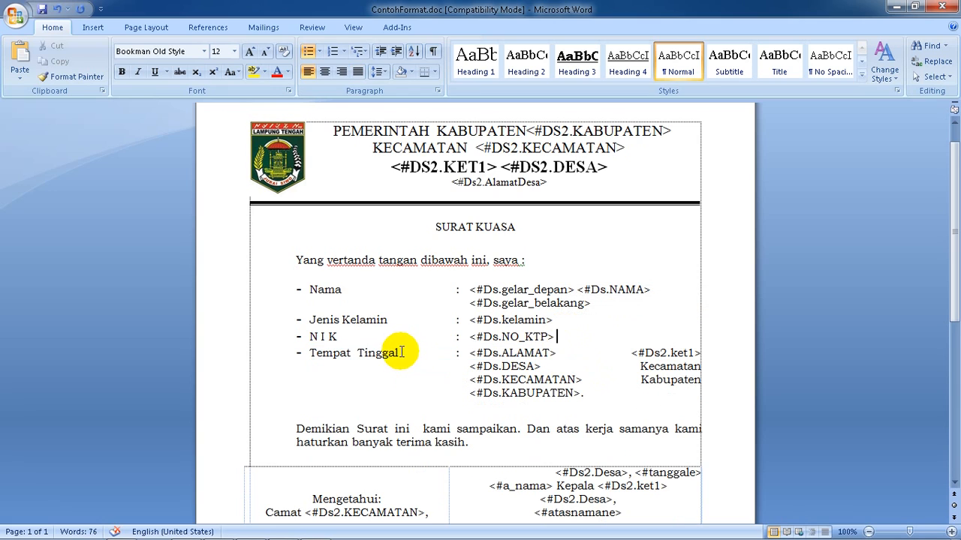
left_click_drag(401, 349, 304, 352)
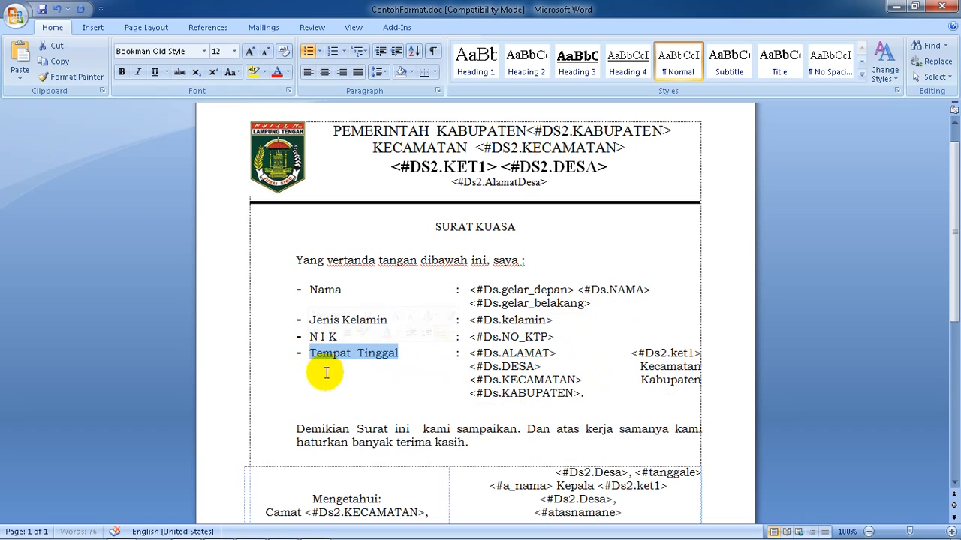
type("Alamat")
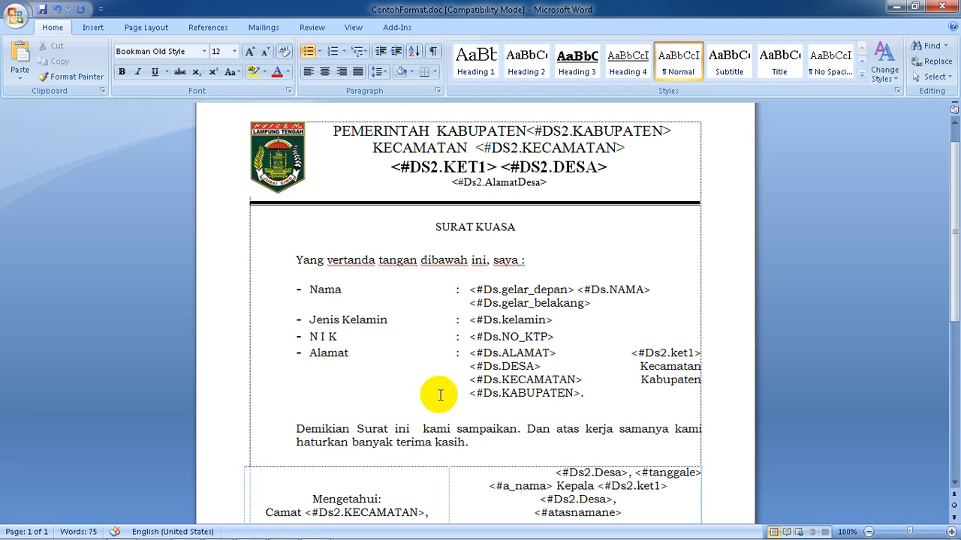
Add the line "Dengan ini memberikan kuasa kepada" above the closing "Demikian Surat ini" paragraph, followed by a new line
scroll(440, 393, "down", 1)
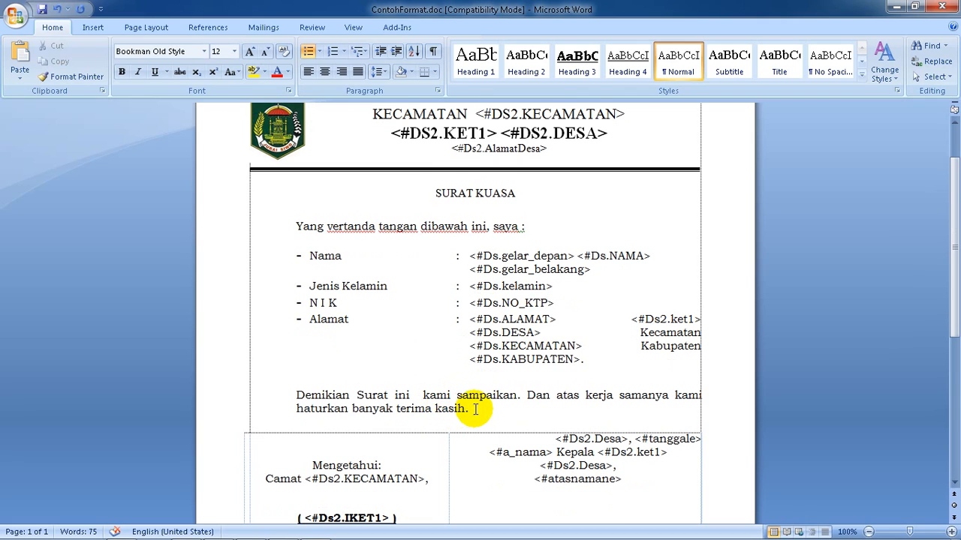
left_click_drag(470, 409, 457, 409)
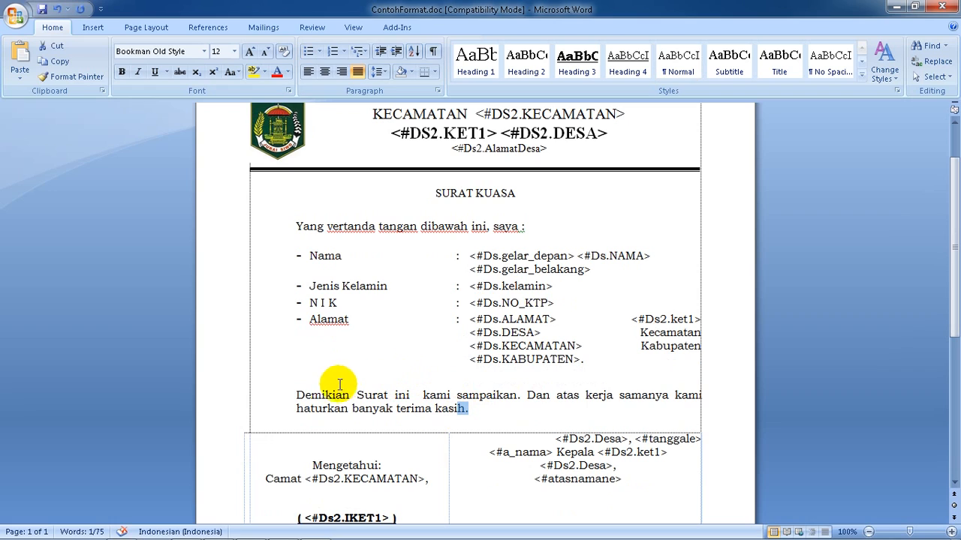
left_click(300, 385)
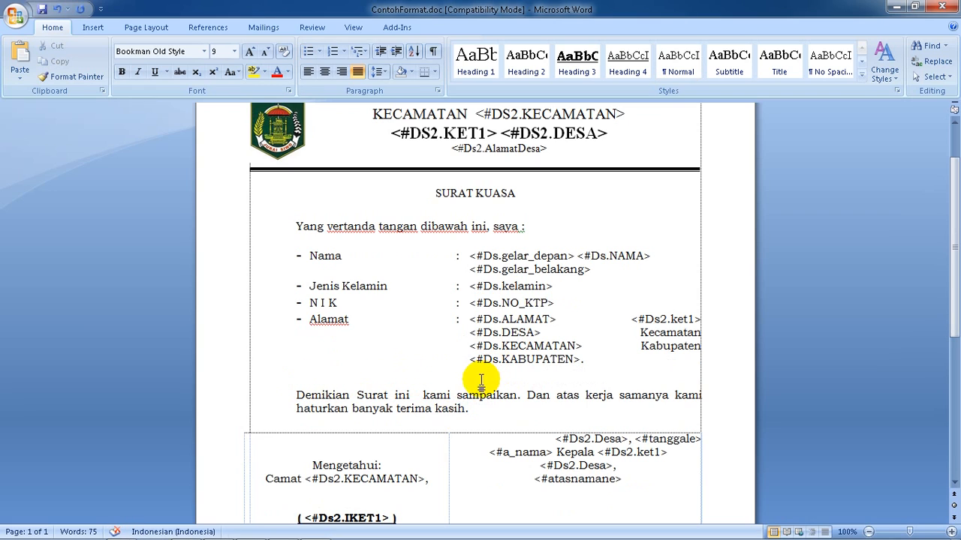
left_click(297, 395)
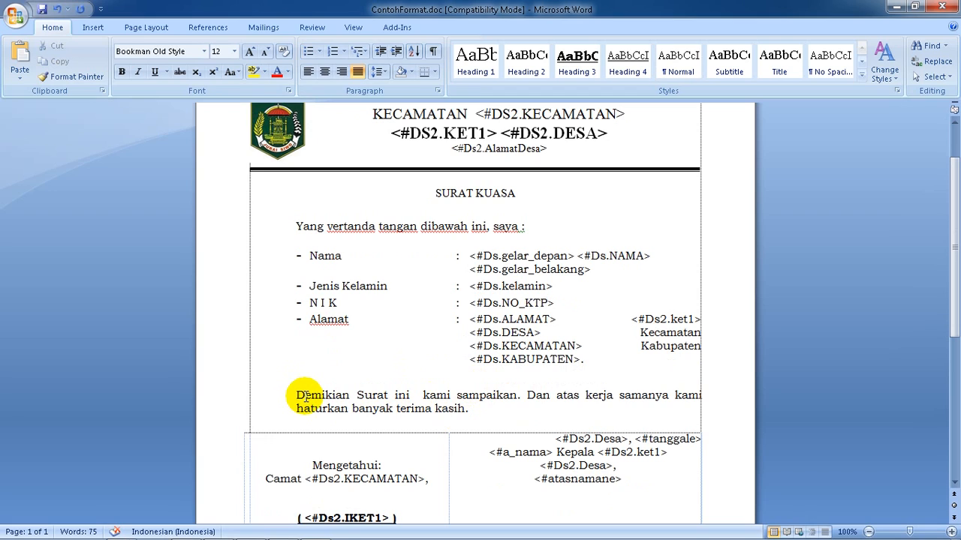
key("Return")
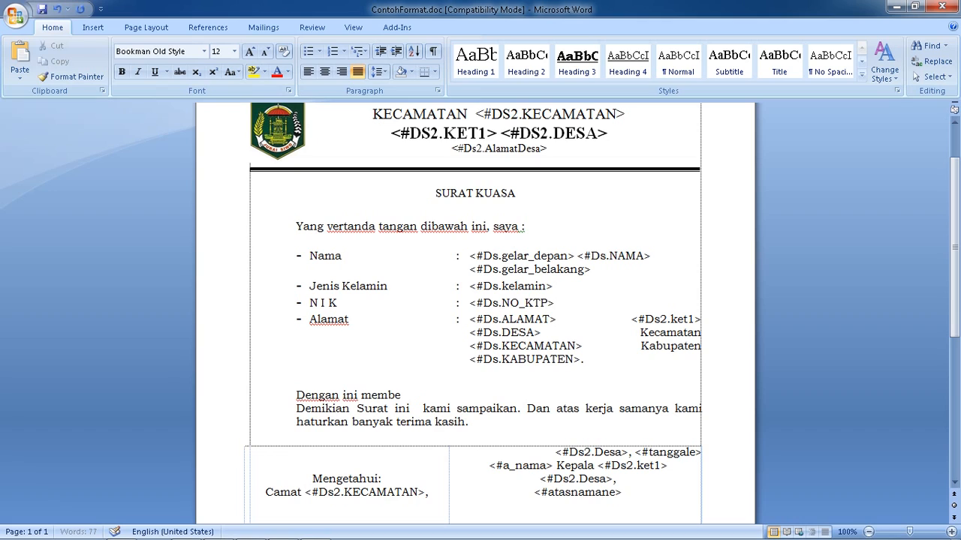
type("Dengan ini memberikan kuasa ke")
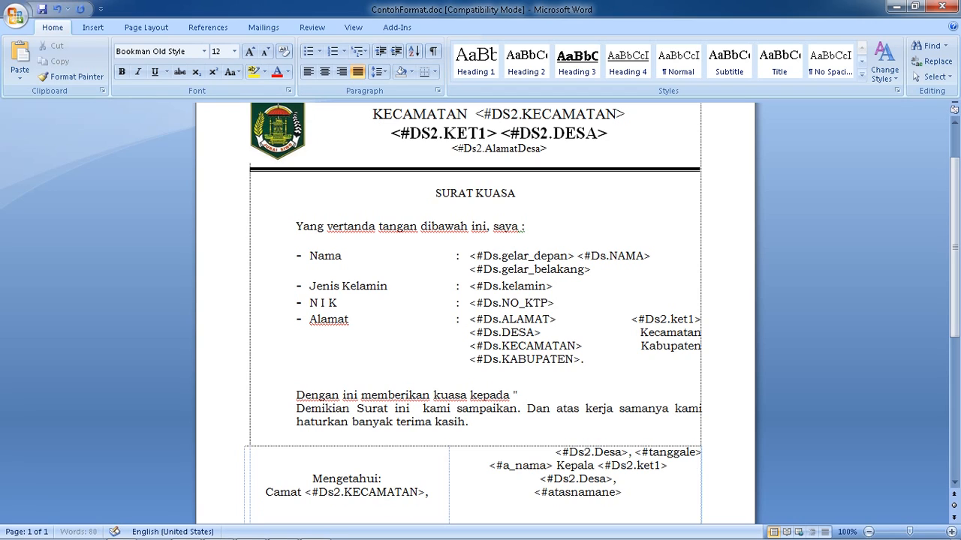
type("pada \"")
key("Return")
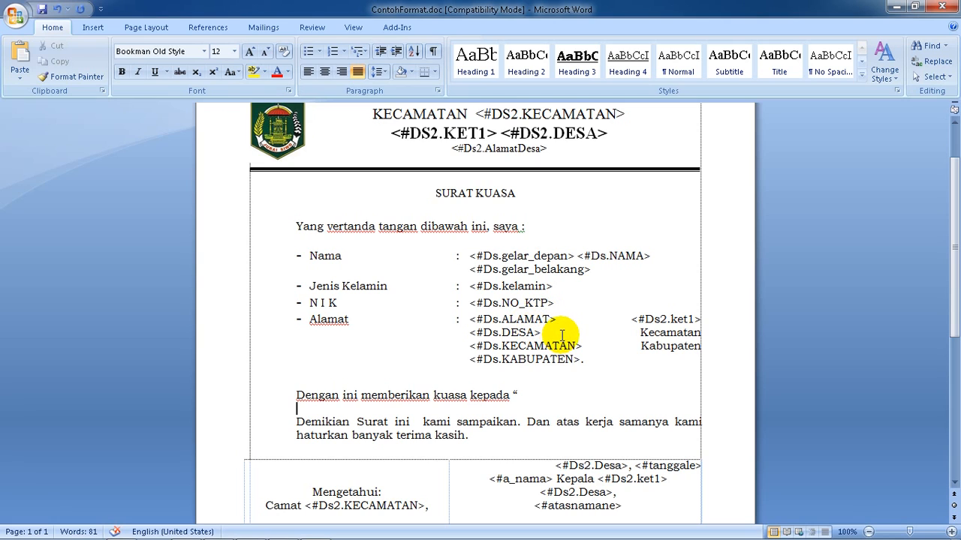
Remove the stray quotation mark after "kuasa kepada" and paste a copy of the Nama through Alamat rows below that line
left_click(568, 360)
left_click_drag(568, 360, 301, 259)
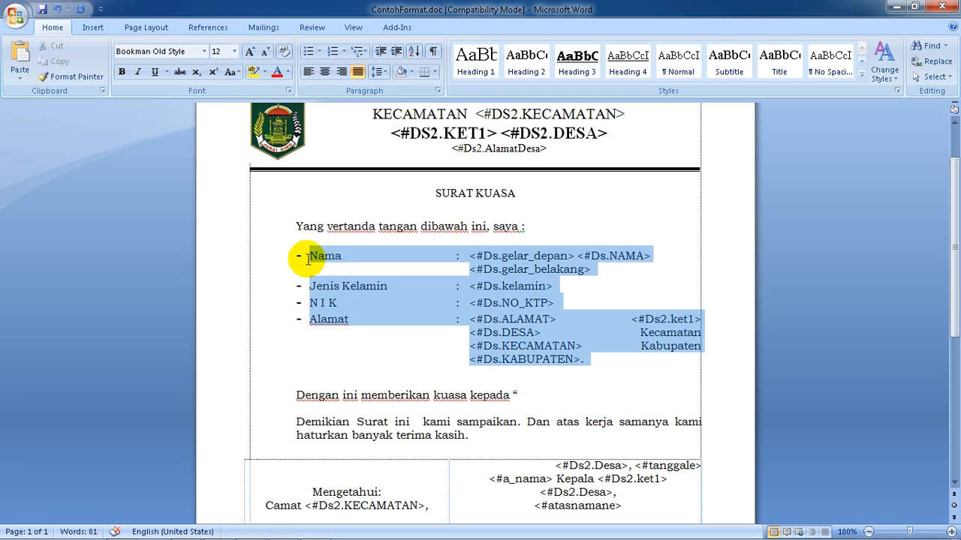
left_click(523, 398)
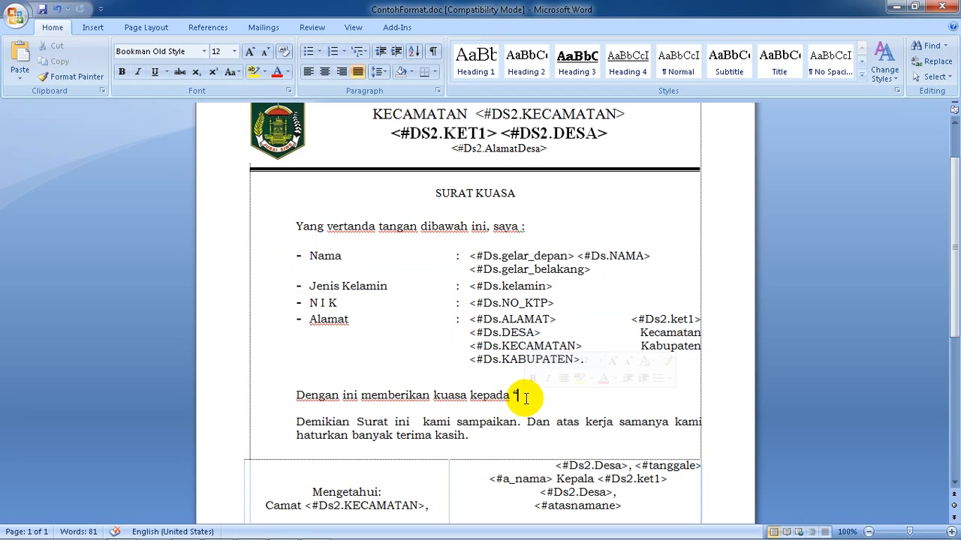
key("Return")
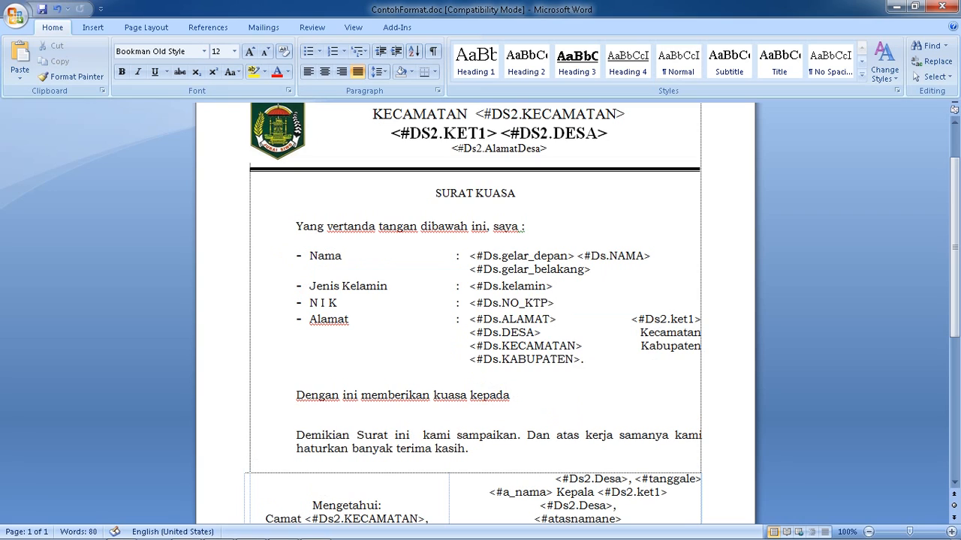
left_click(521, 396)
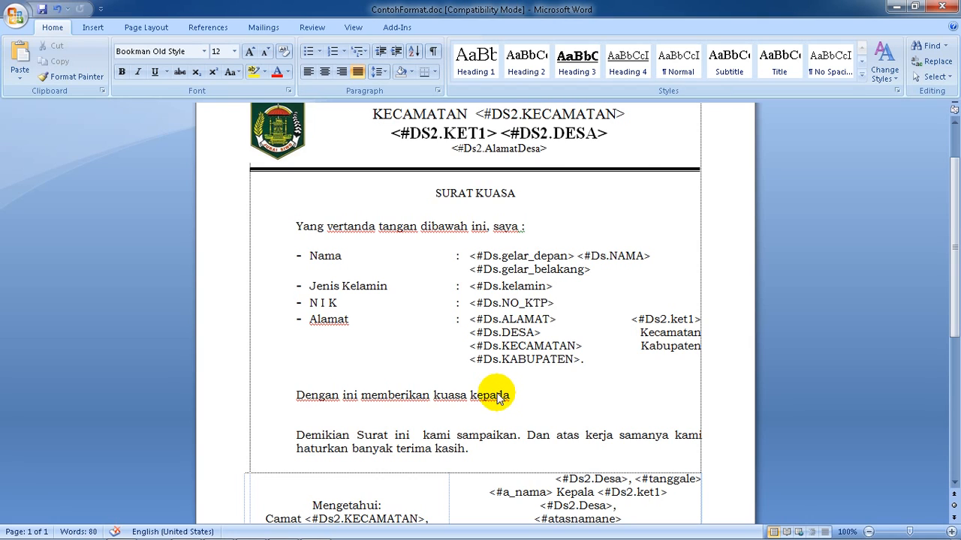
type("Nama\t:\t<#Ds.gelar_depan> <#Ds.NAMA> <#Ds.gelar_belakang> Jenis Kelamin\t:\t<#Ds.kelamin> N I K\t:\t<#Ds.NO_KTP> Alamat\t:\t<#Ds.ALAMAT> <#Ds.DESA> <#Ds.KECAMATAN> <#Ds.KABUPATEN>.")
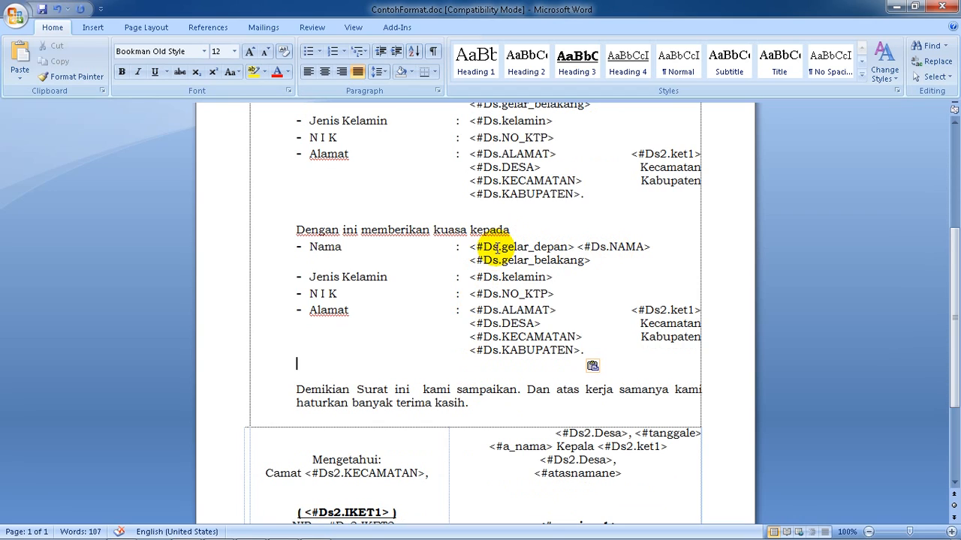
Switch to the AdmindesPro letter form, open its format rules and copy the Data Extra 1 name code <#Dx1.nama>
left_click(485, 318)
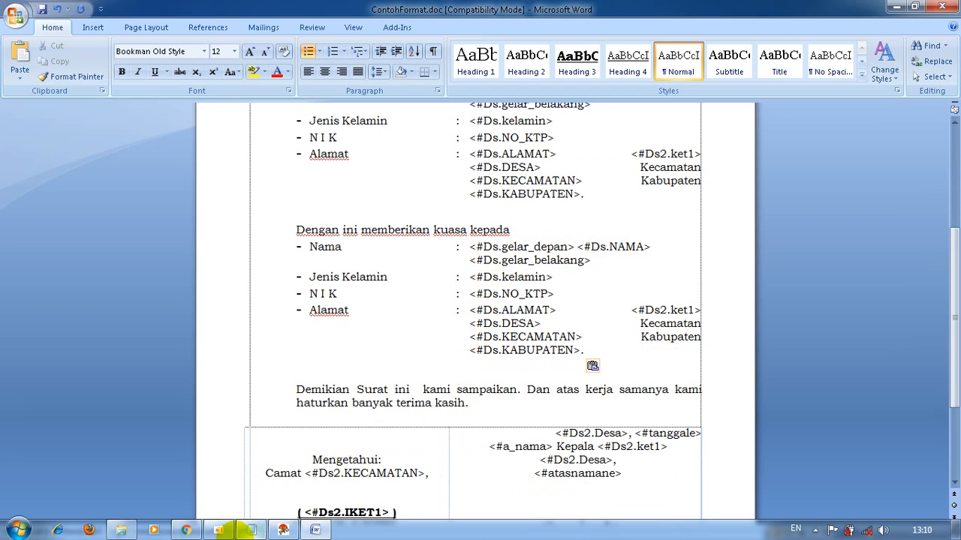
left_click(284, 530)
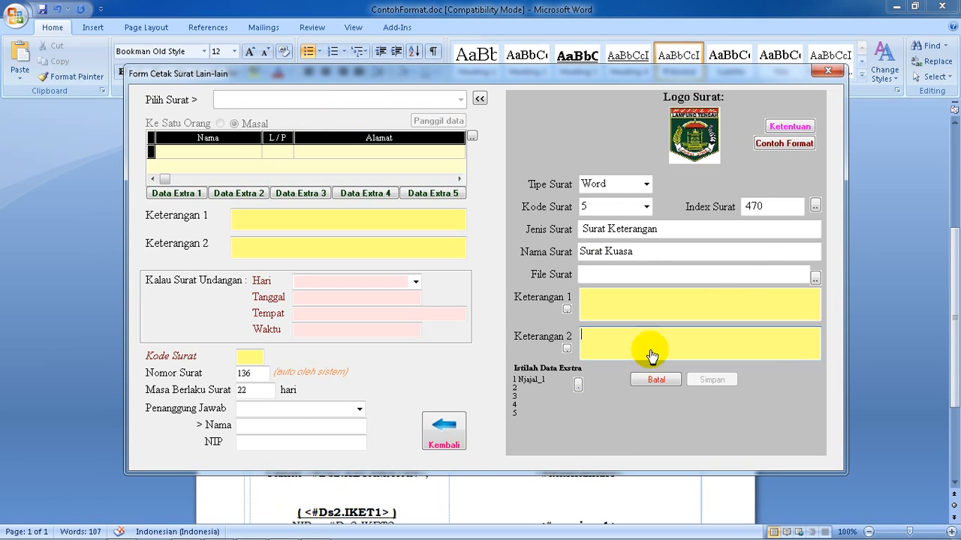
left_click(776, 129)
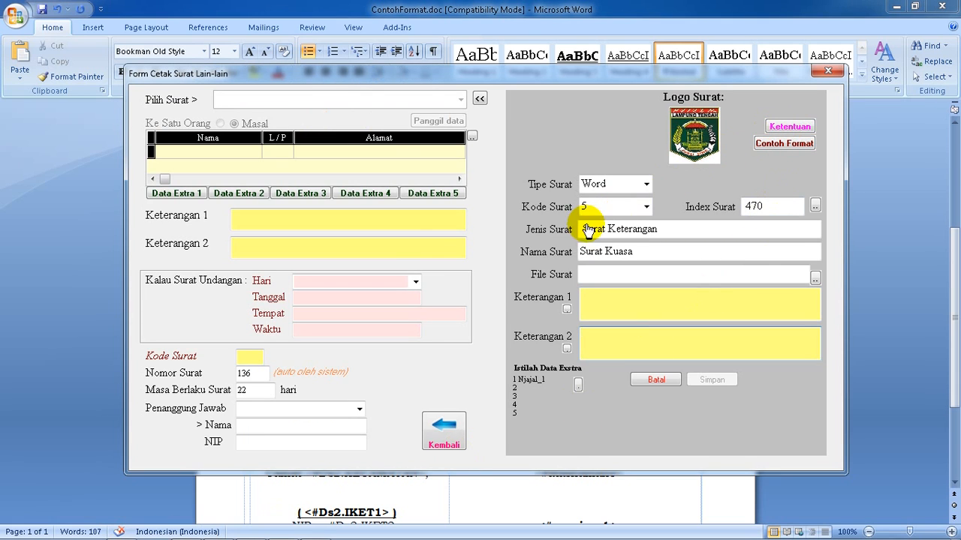
scroll(559, 251, "down", 20)
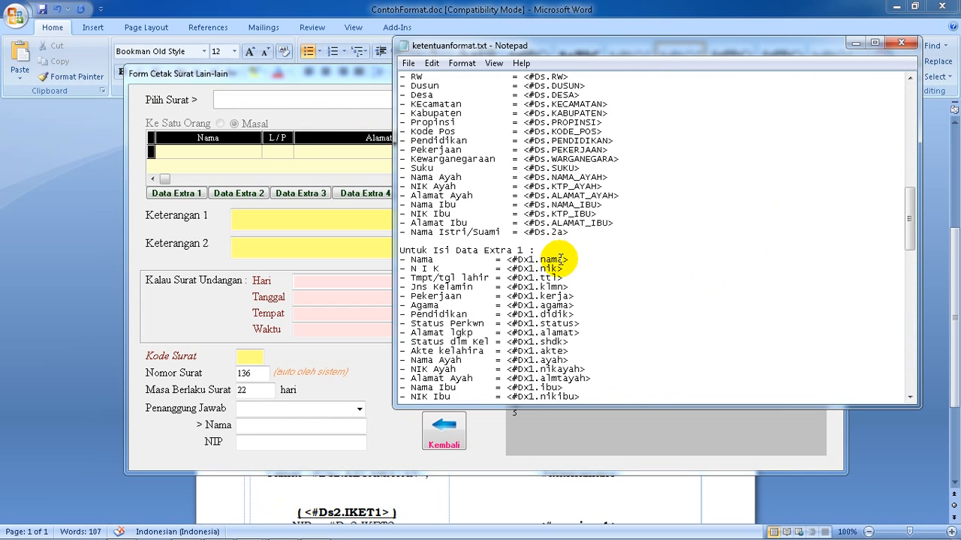
scroll(559, 258, "down", 1)
scroll(559, 268, "down", 2)
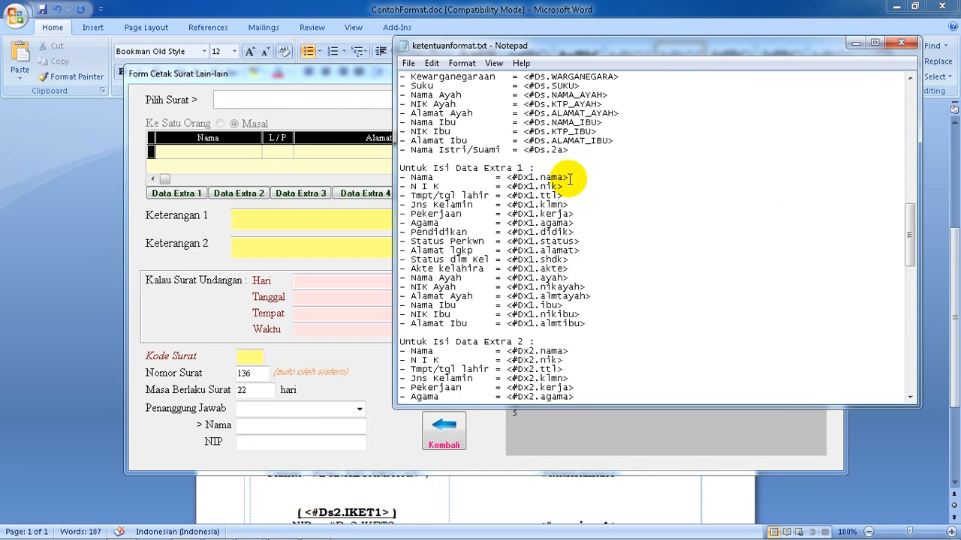
left_click_drag(568, 178, 503, 179)
key("ctrl+c")
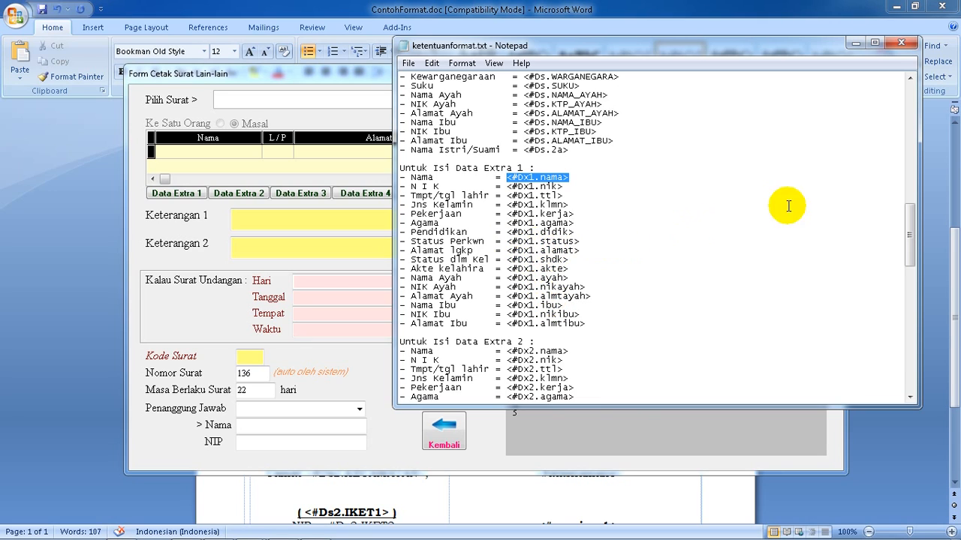
left_click(902, 45)
Back in the Word letter, replace the codes in the second Nama row with <#Dx1.nama>
left_click(512, 504)
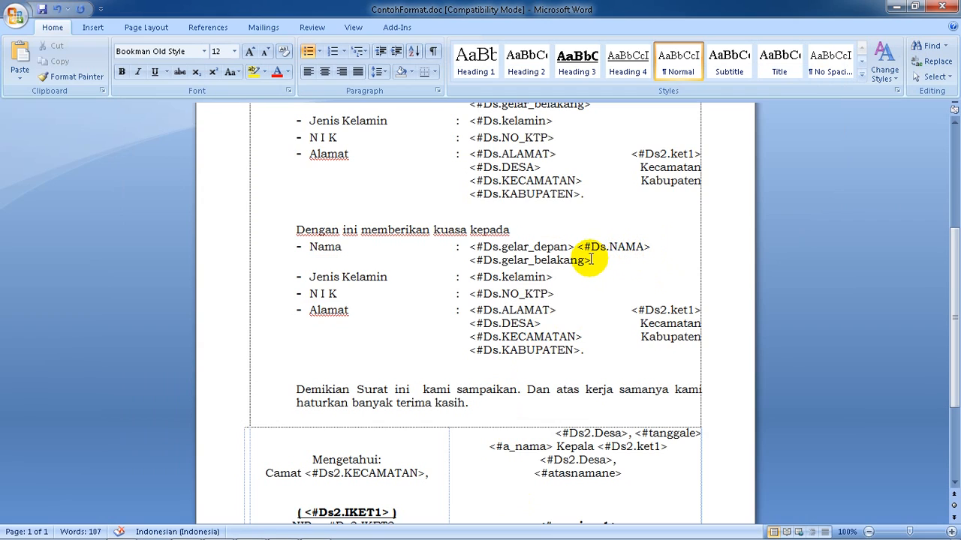
left_click_drag(593, 260, 468, 249)
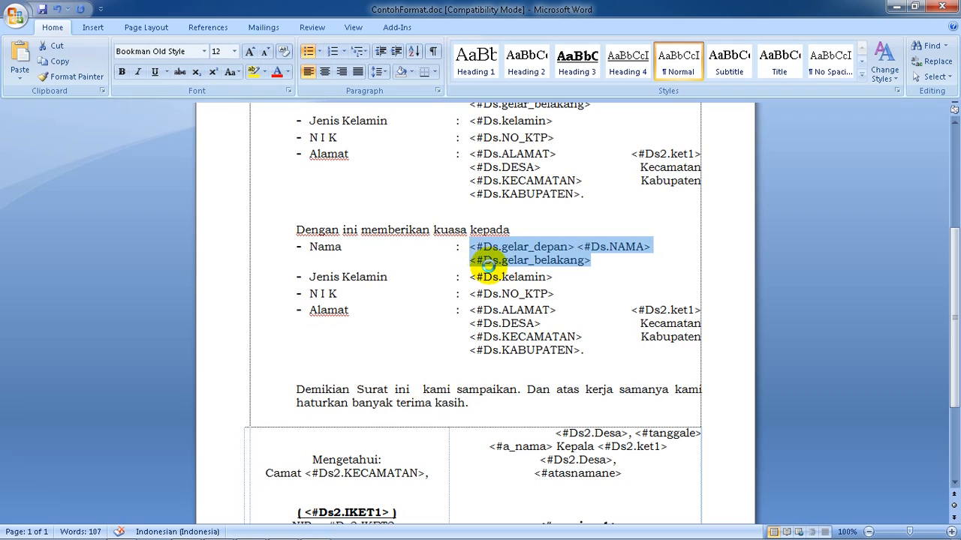
key("ctrl+v")
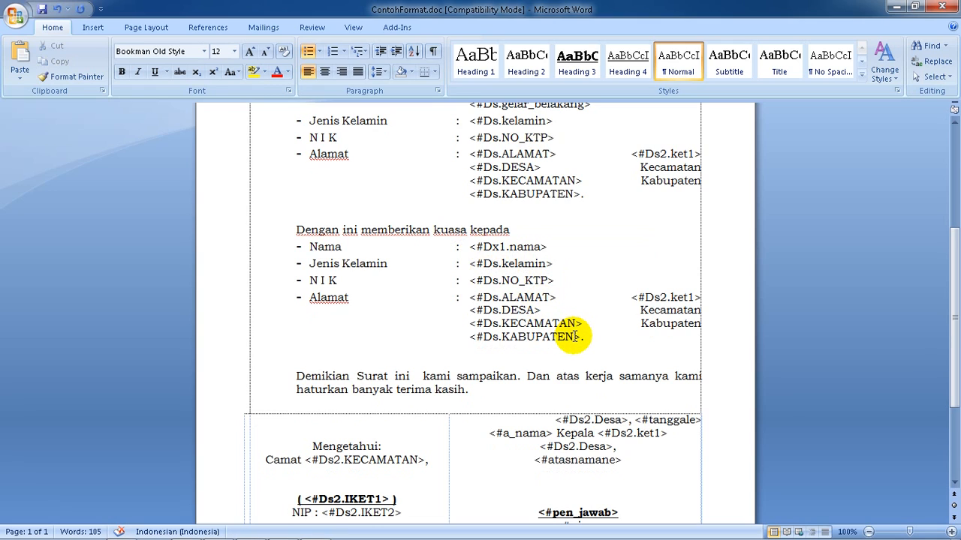
Replace all the address codes in the second Alamat row with <#Dx1.alamat>, keeping the final period
left_click_drag(573, 337, 493, 301)
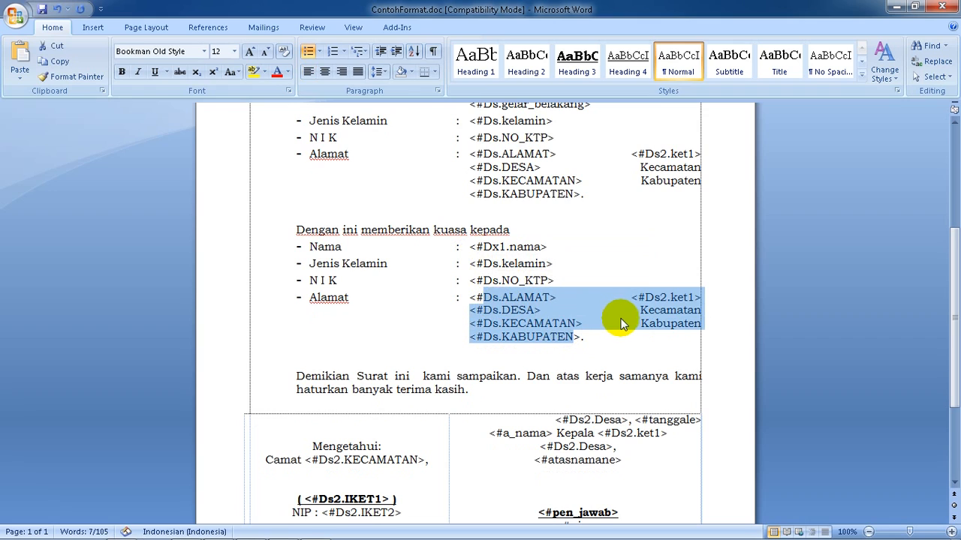
type("D")
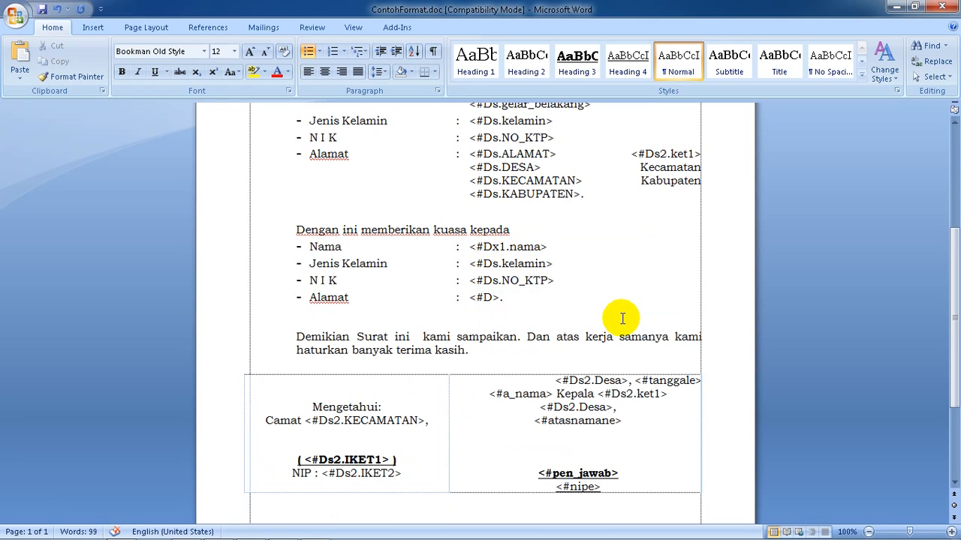
type("x1.alamat")
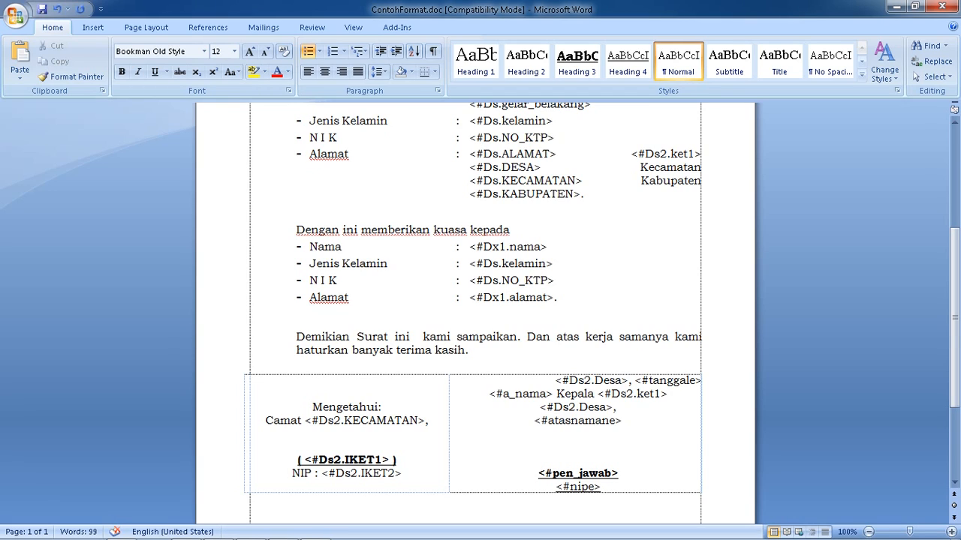
Reopen the format rules from the AdmindesPro letter form and copy the Data Extra 1 gender code <#Dx1.klmn>
left_click(281, 530)
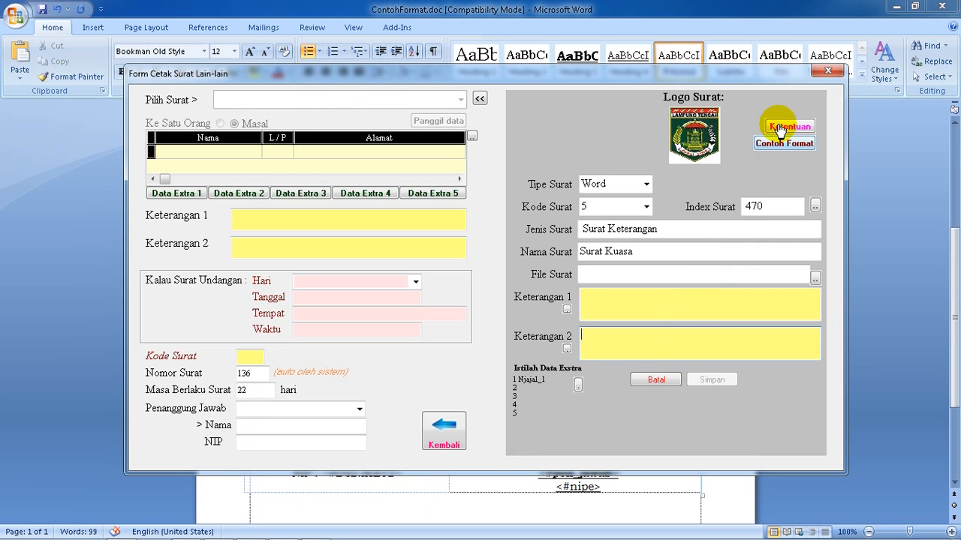
left_click(777, 125)
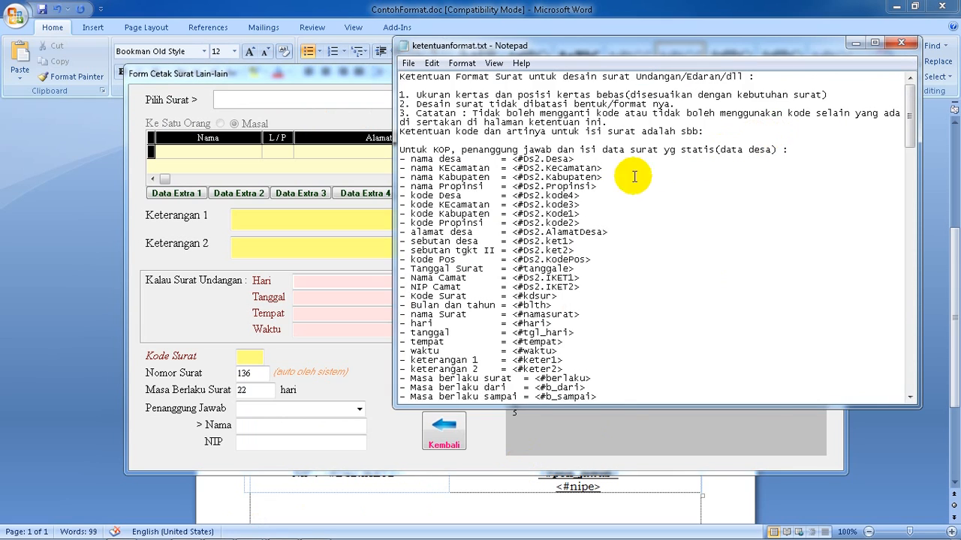
scroll(578, 229, "down", 5)
scroll(578, 229, "down", 17)
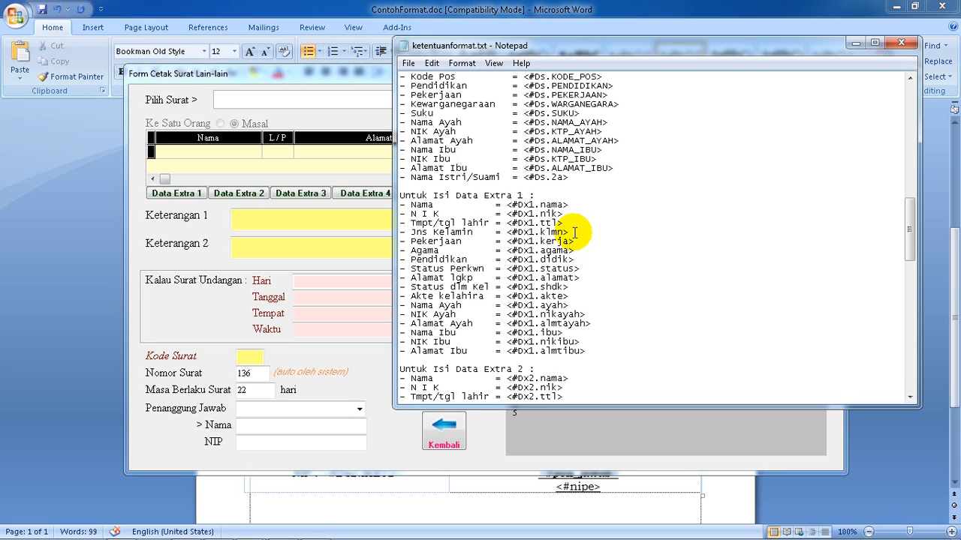
left_click_drag(573, 232, 505, 234)
key("ctrl+c")
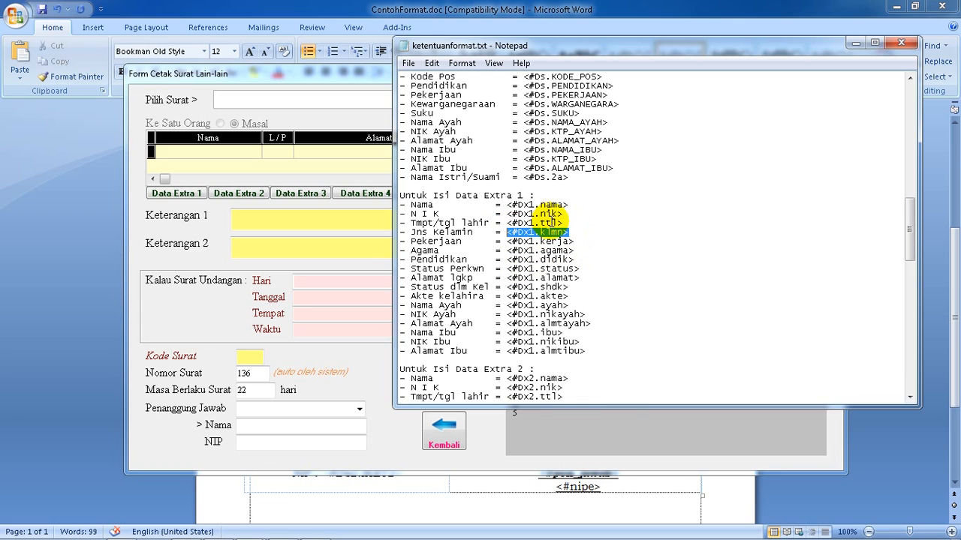
left_click(900, 43)
In the Word letter's second data block, set the Jenis Kelamin code to <#Dx1.klmn> and the N I K code to <#Dx1.nik>
left_click(670, 488)
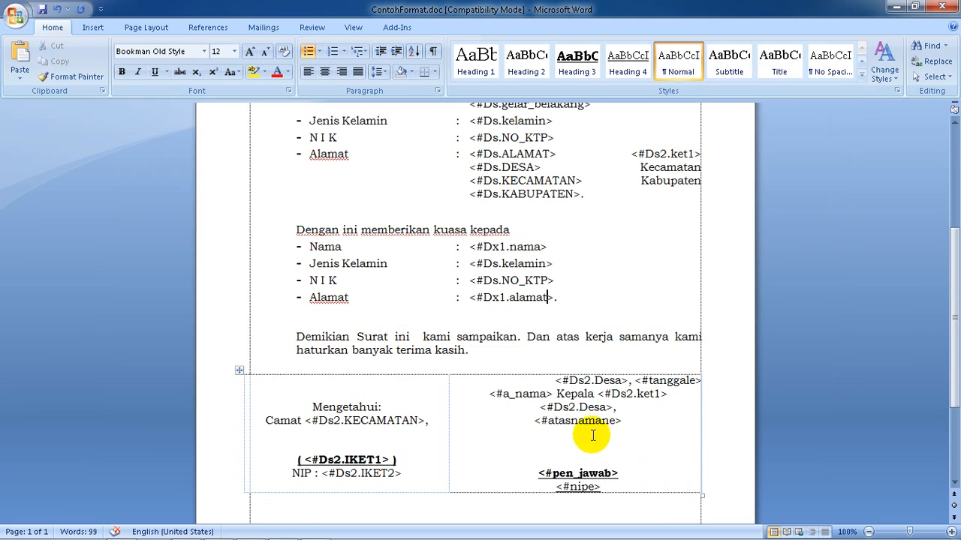
left_click_drag(562, 264, 472, 265)
key("ctrl+v")
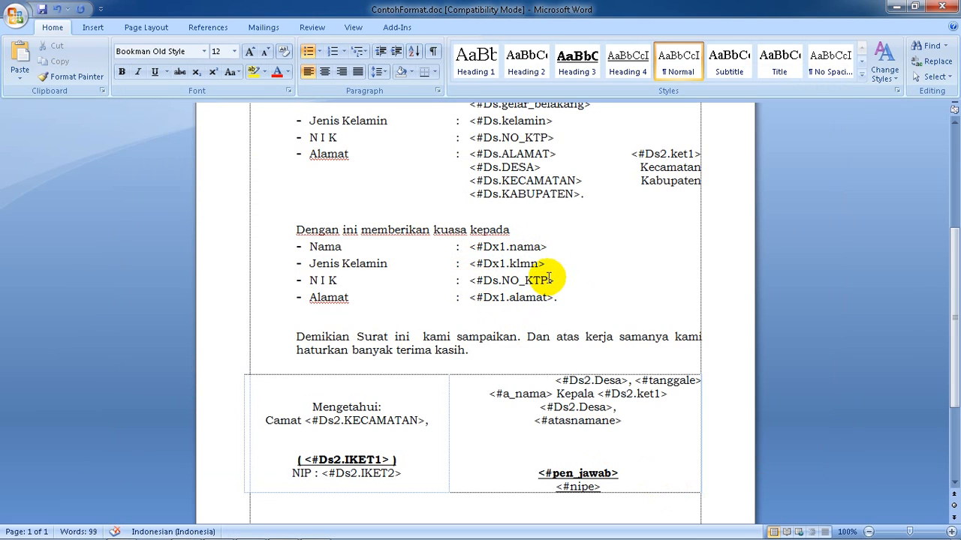
left_click_drag(548, 278, 478, 276)
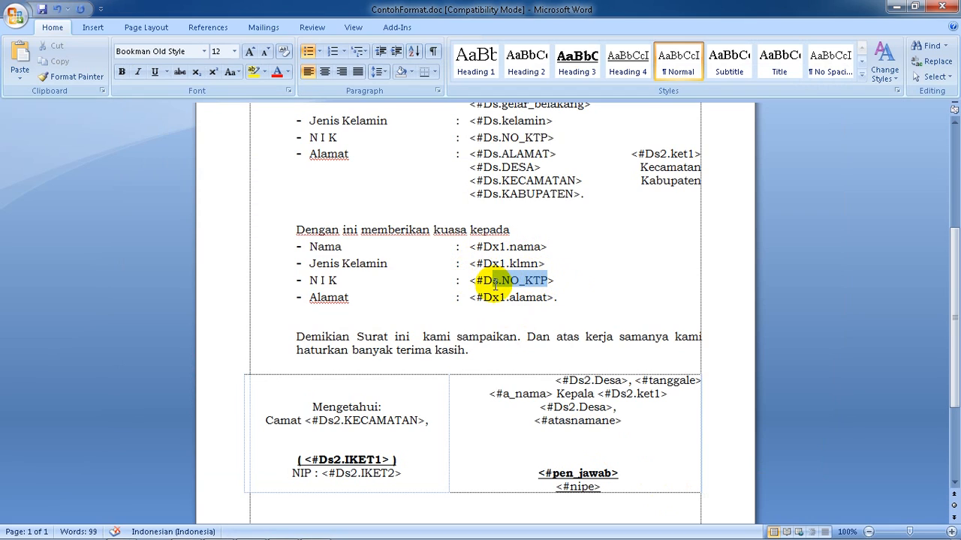
type("#Dx1")
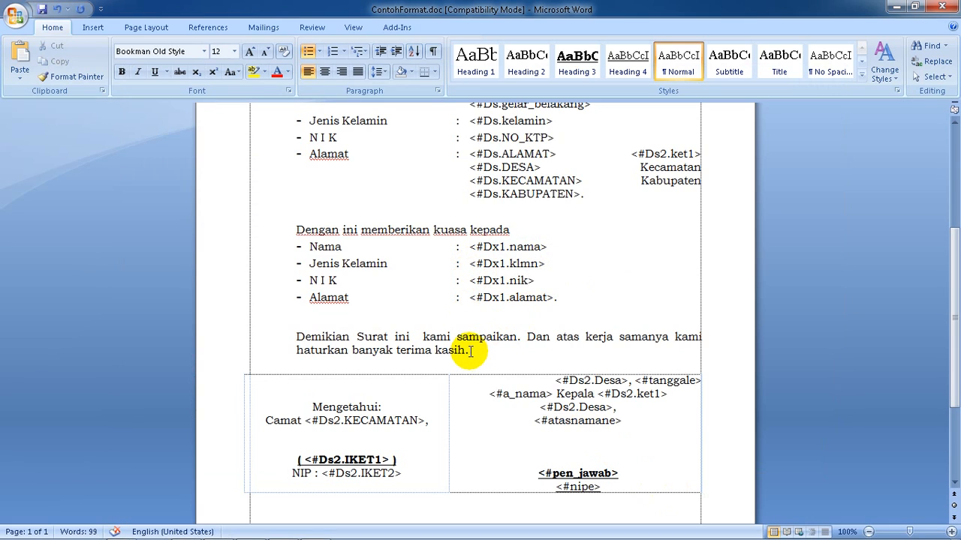
Add "Untuk :" on the empty line above the "Demikian Surat ini" paragraph
left_click(300, 320)
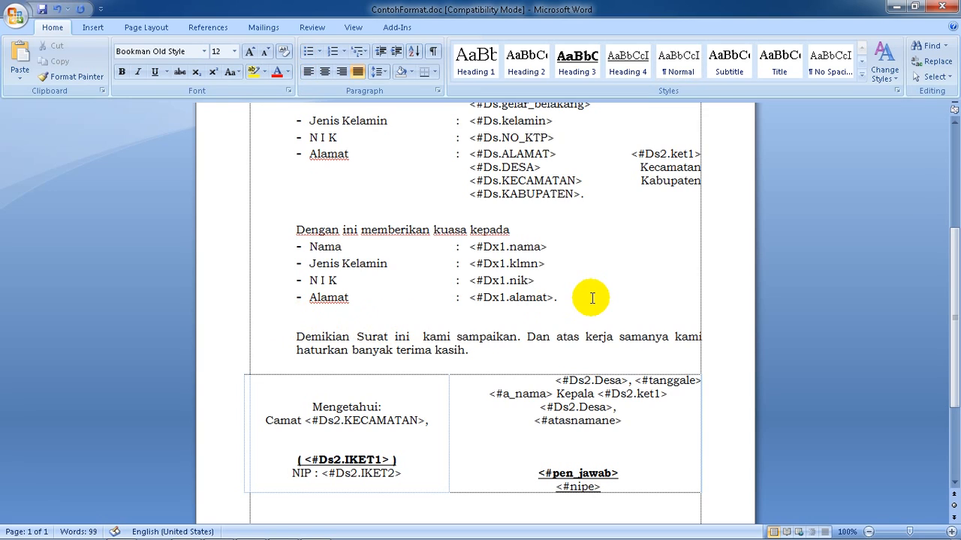
type("Untuk :")
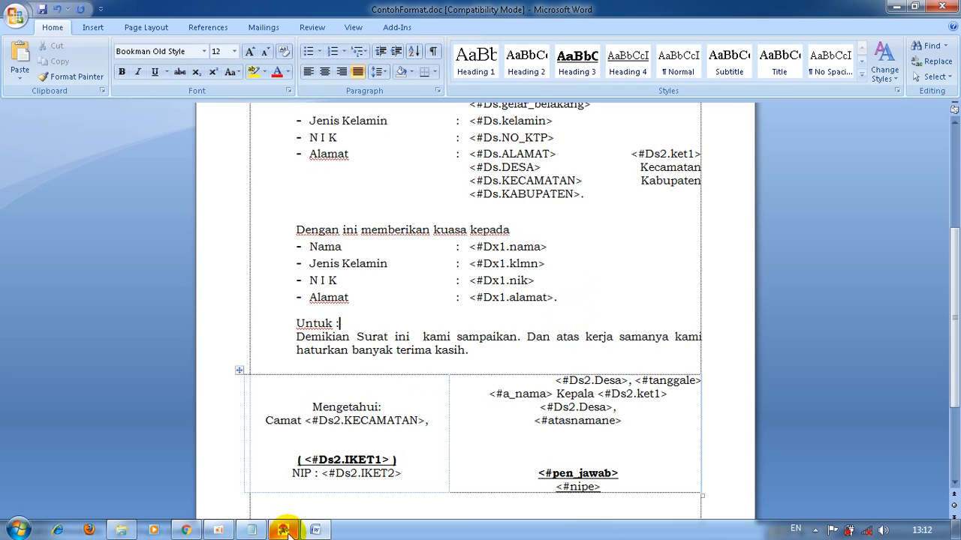
Reopen the format rules from the AdmindesPro letter form and copy the keterangan 1 code <#keter1>
left_click(284, 530)
left_click(797, 127)
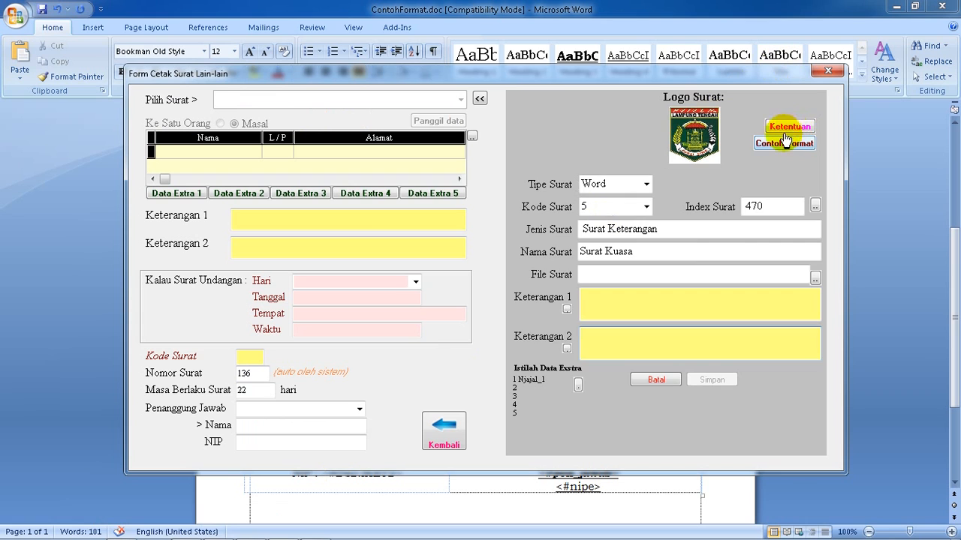
scroll(622, 204, "down", 5)
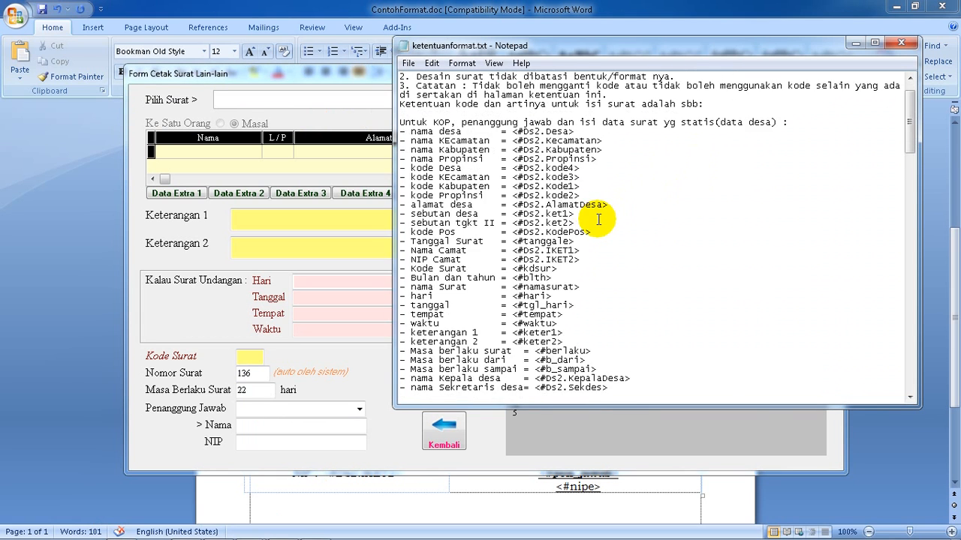
scroll(568, 234, "down", 1)
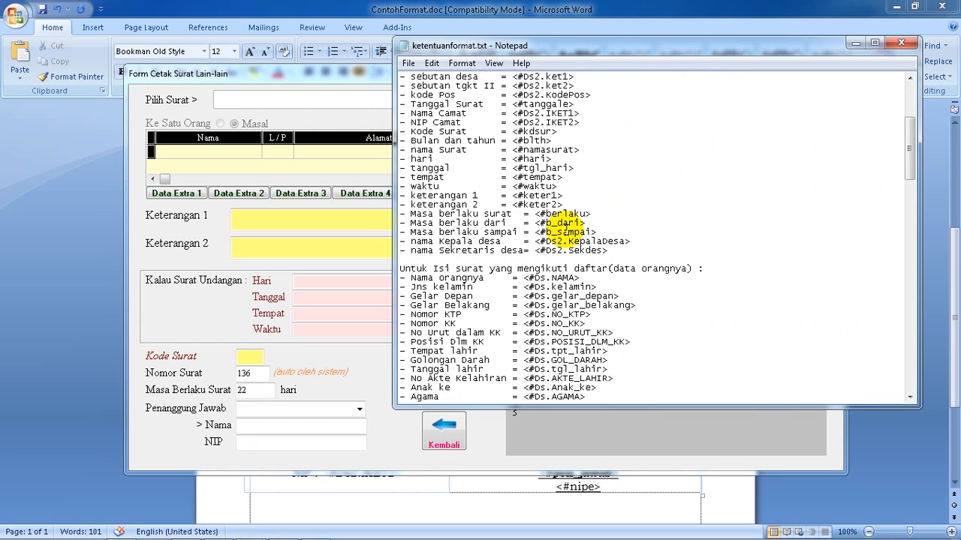
scroll(565, 227, "down", 11)
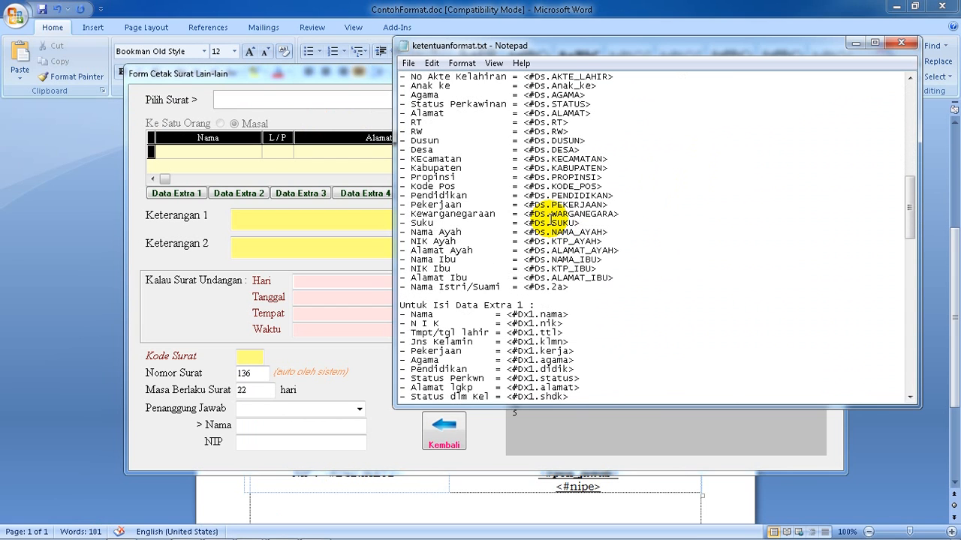
scroll(550, 218, "up", 9)
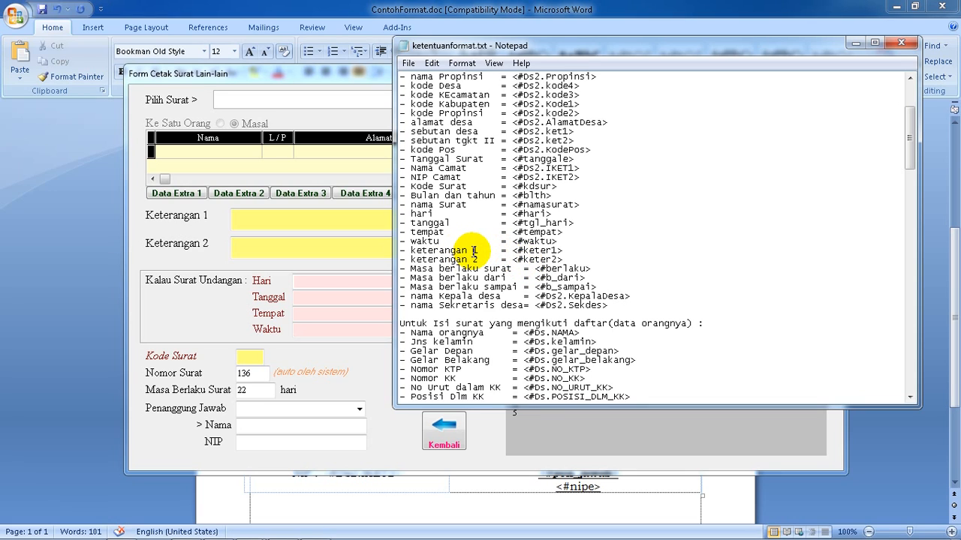
left_click_drag(563, 251, 514, 252)
key("ctrl+c")
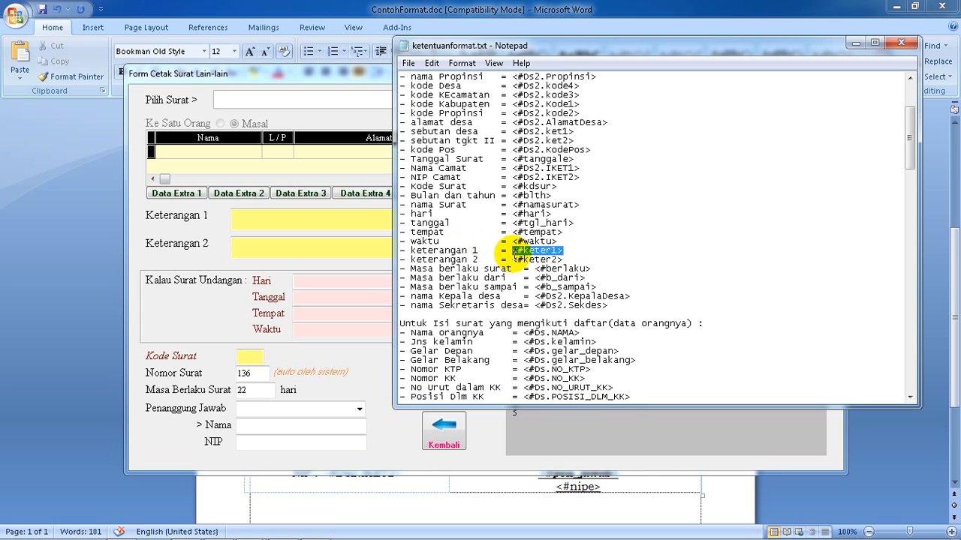
left_click(902, 45)
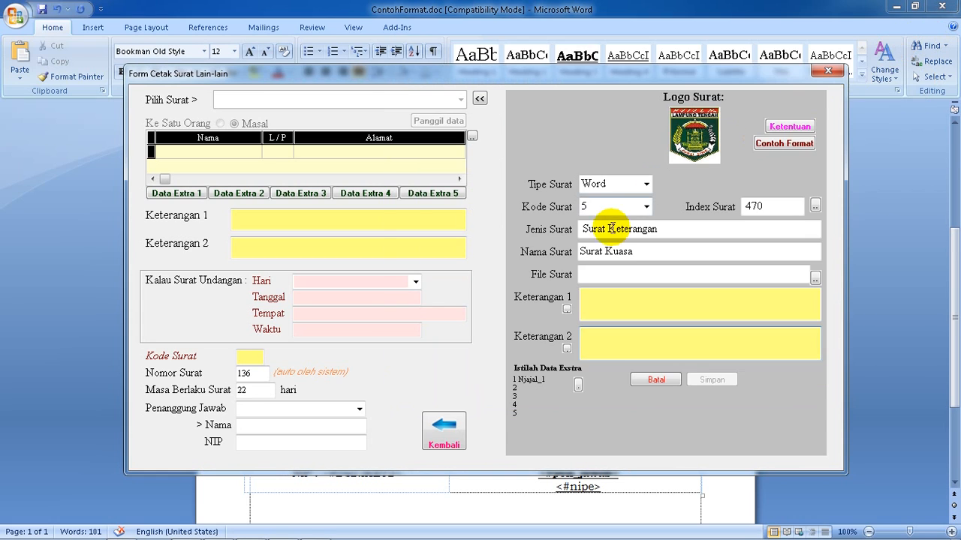
In the Word letter, insert <#keter1> after "Untuk :" and add an empty line below it
left_click(543, 487)
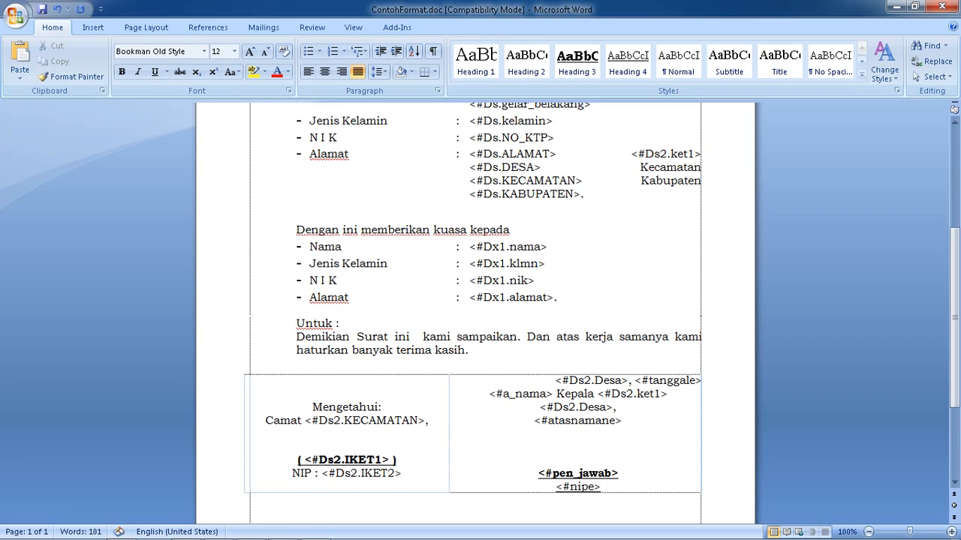
key("ctrl+v")
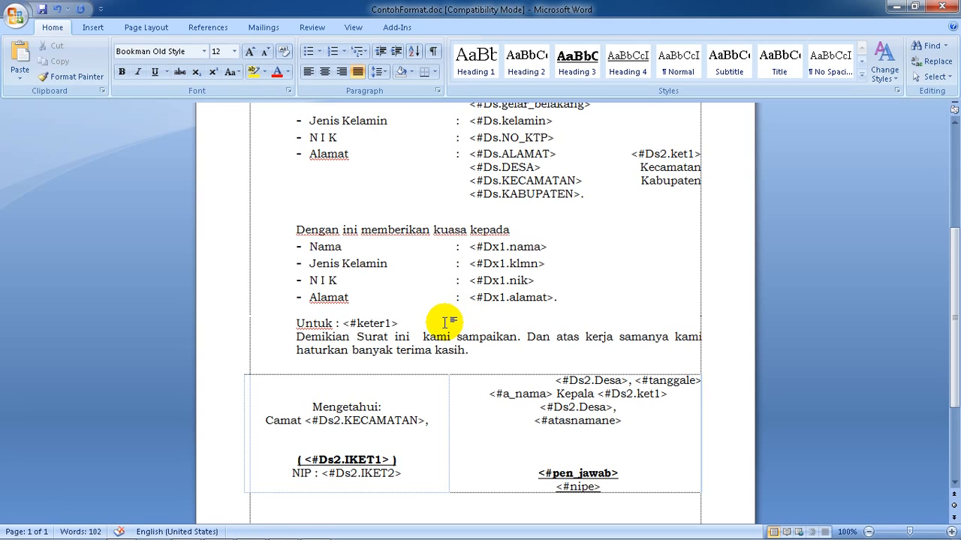
key("Return")
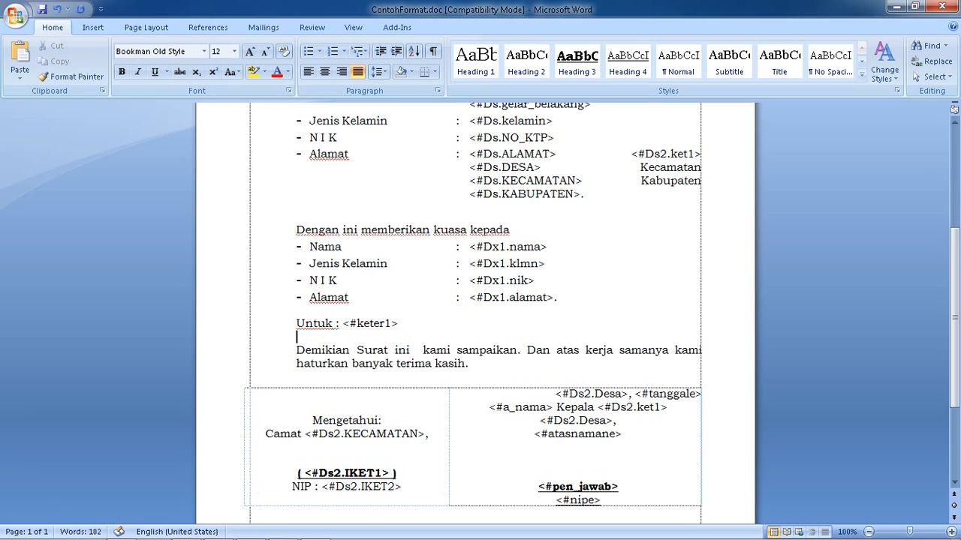
Clear the Mengetahui/Camat block and the village head signature block from both cells of the signature table
scroll(408, 350, "down", 2)
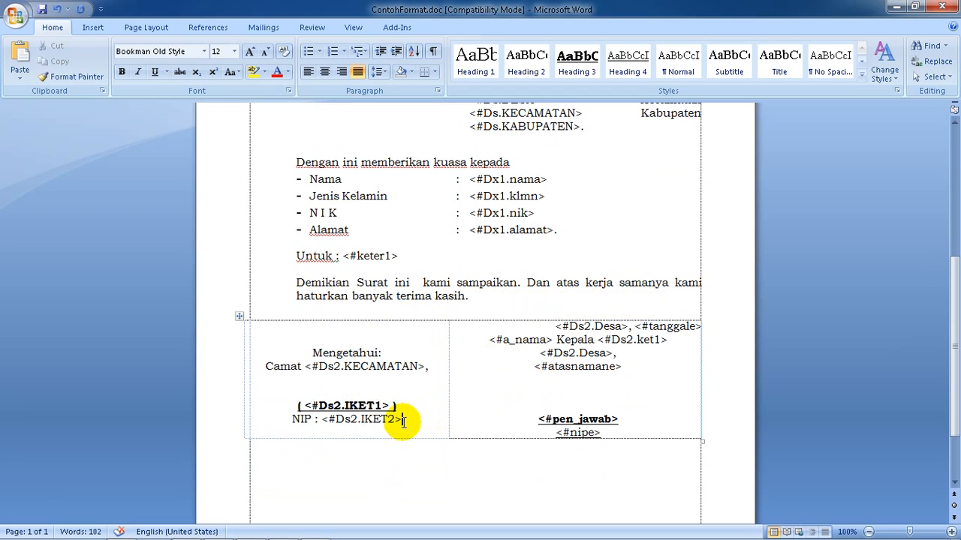
left_click_drag(403, 422, 276, 340)
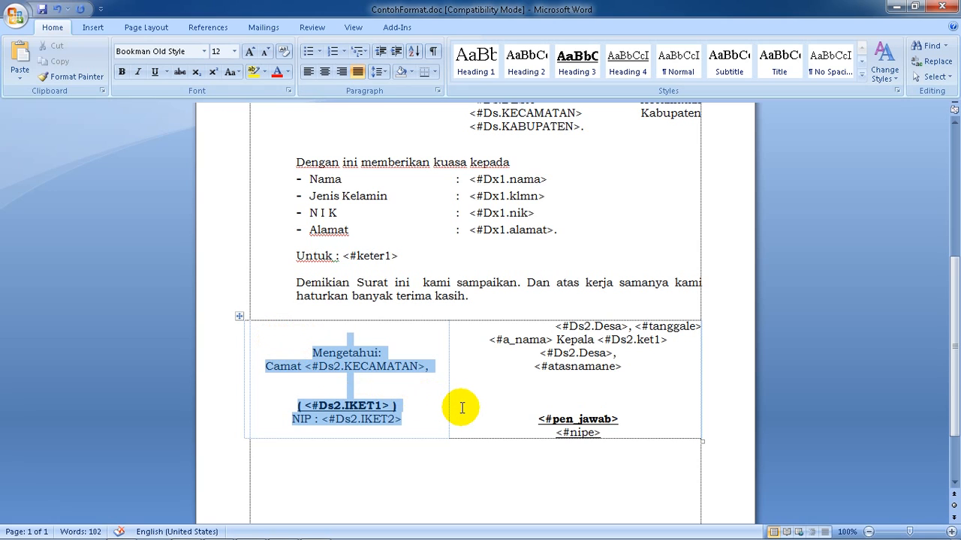
key("Delete")
left_click_drag(622, 430, 490, 328)
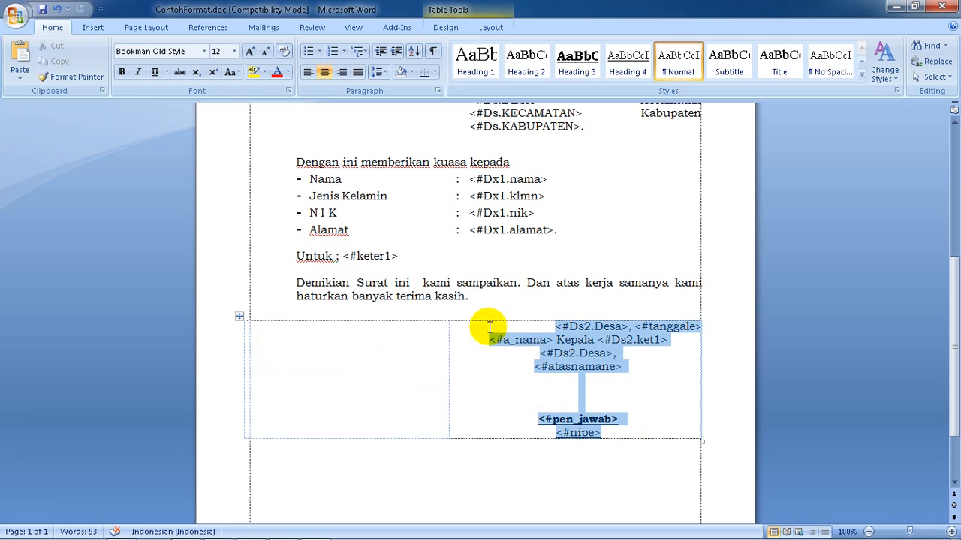
key("Delete")
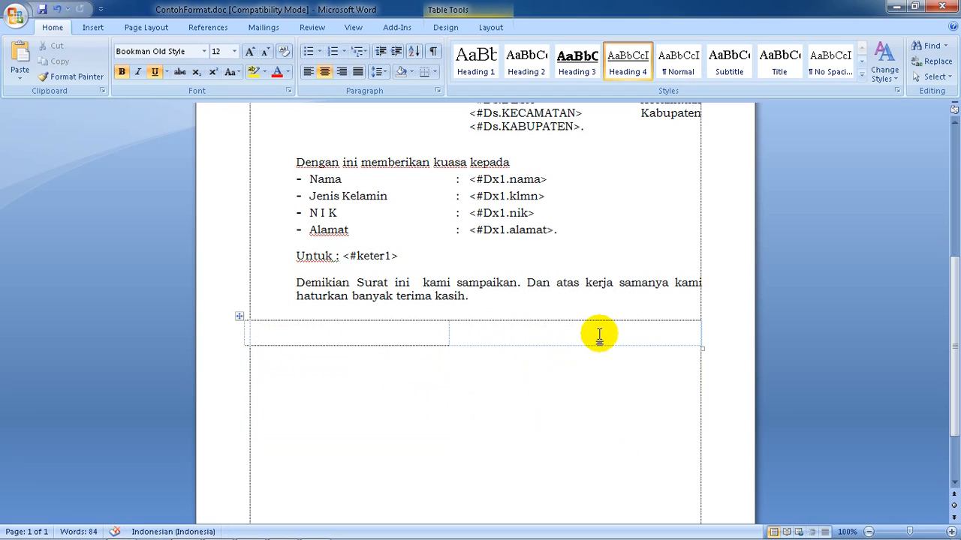
Enter "Hormat saya," in the right-hand cell of the signature table, followed by line breaks for the signature space
type("Hor")
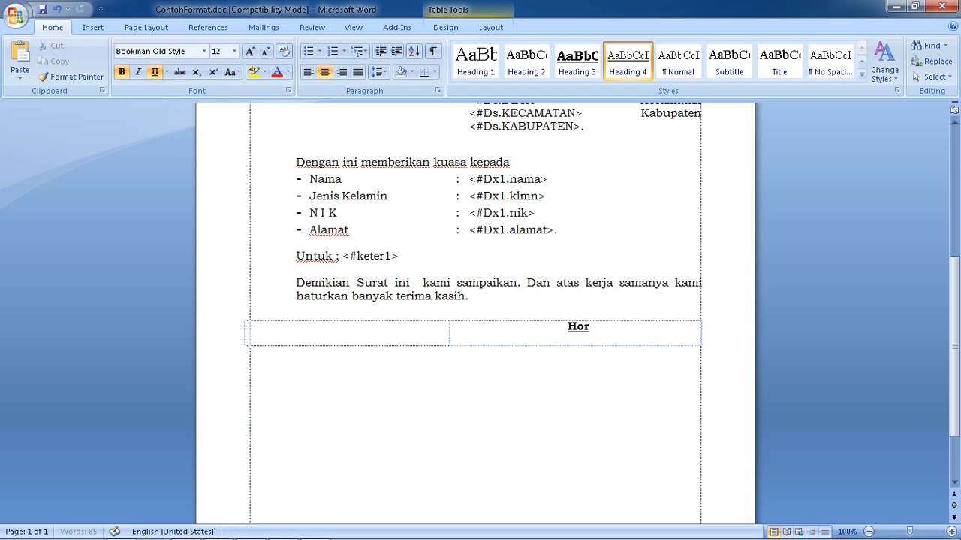
type("mat saya")
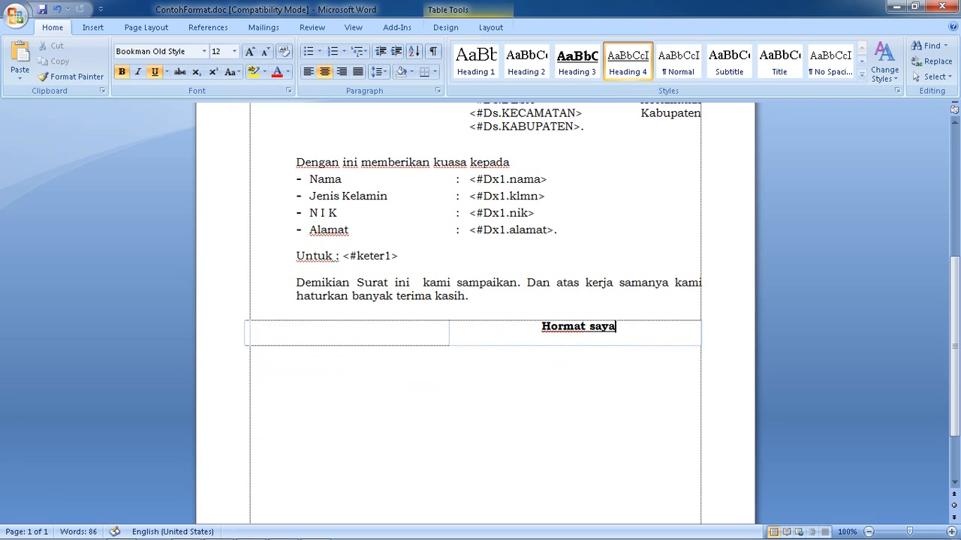
type(",")
key("Return")
key("Return")
key("Return")
key("Return")
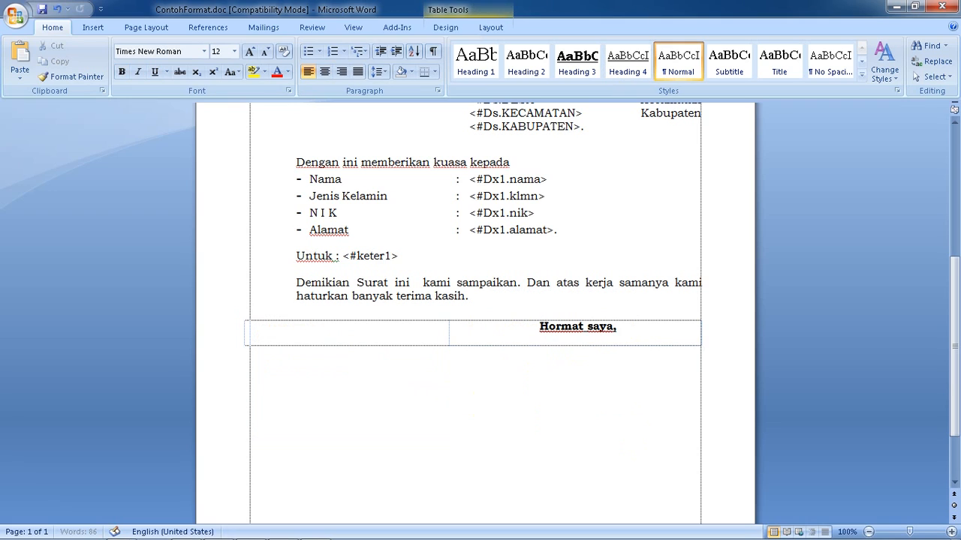
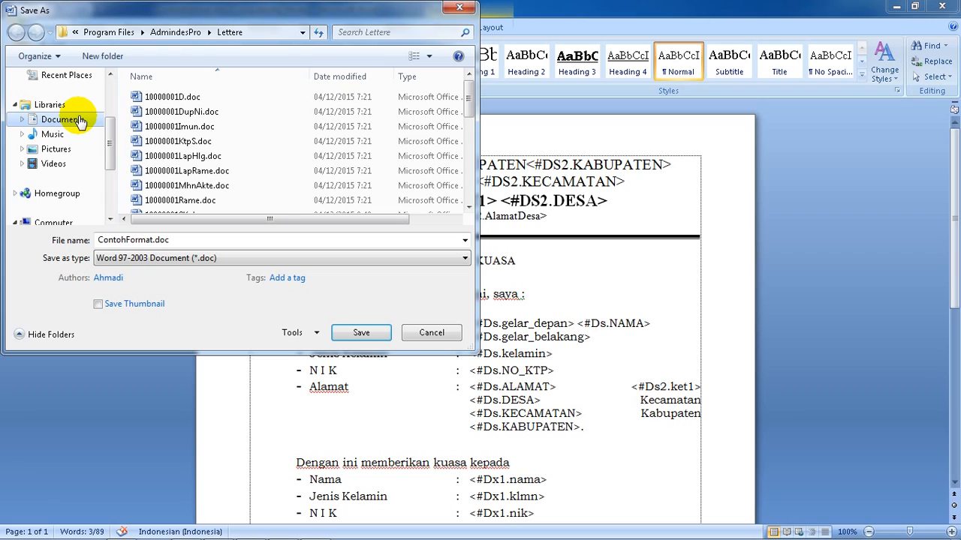
Save the letter in the Documents library as a Word 97-2003 document named "surat kuasaku"
left_click(80, 123)
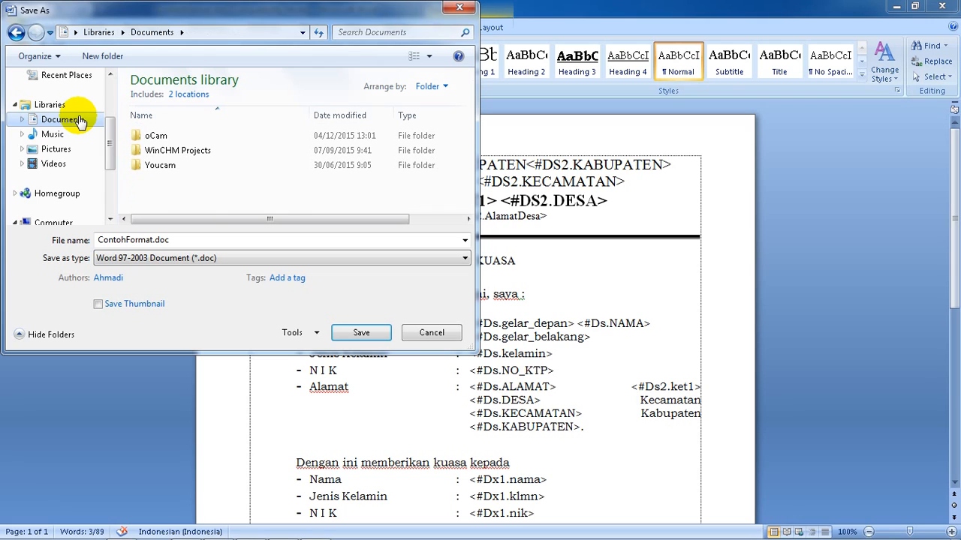
double_click(181, 240)
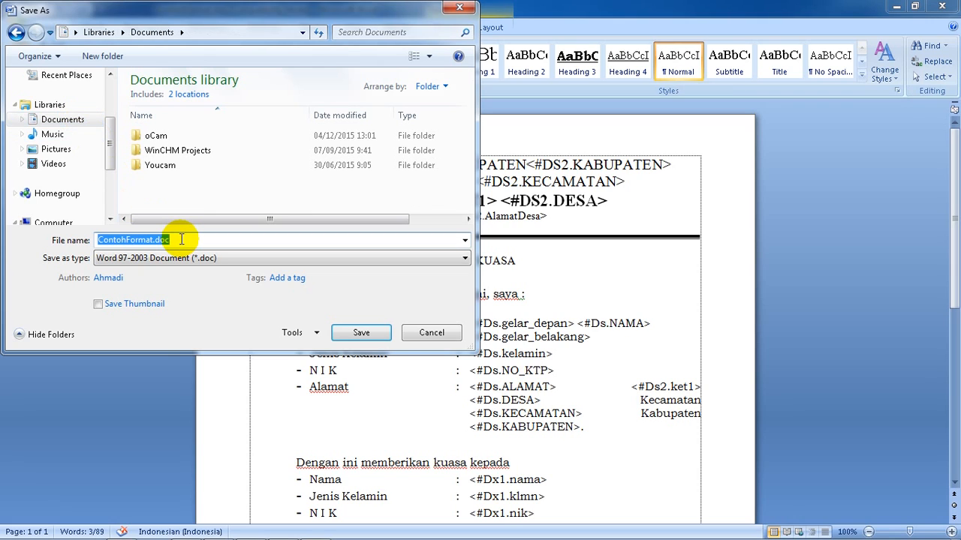
type("sura")
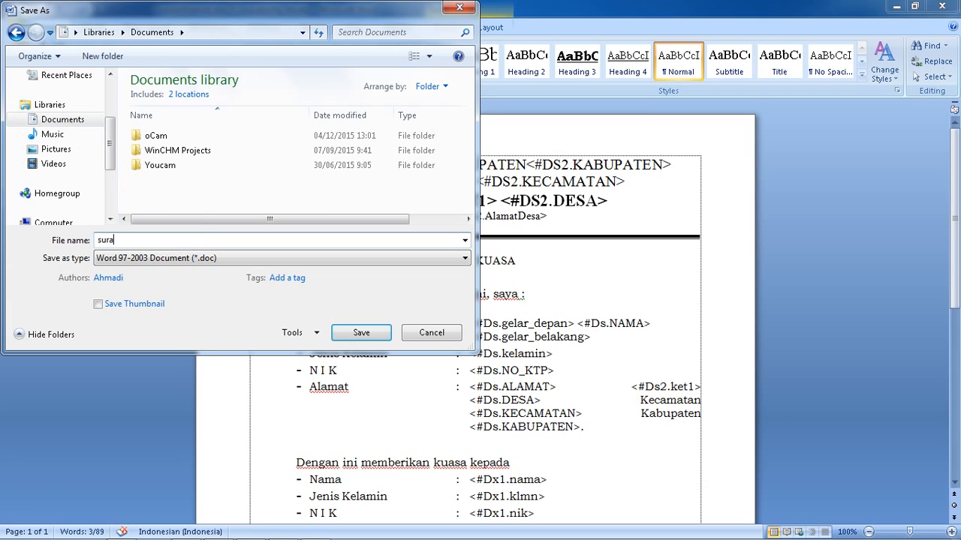
type("t kuasaku")
left_click(366, 333)
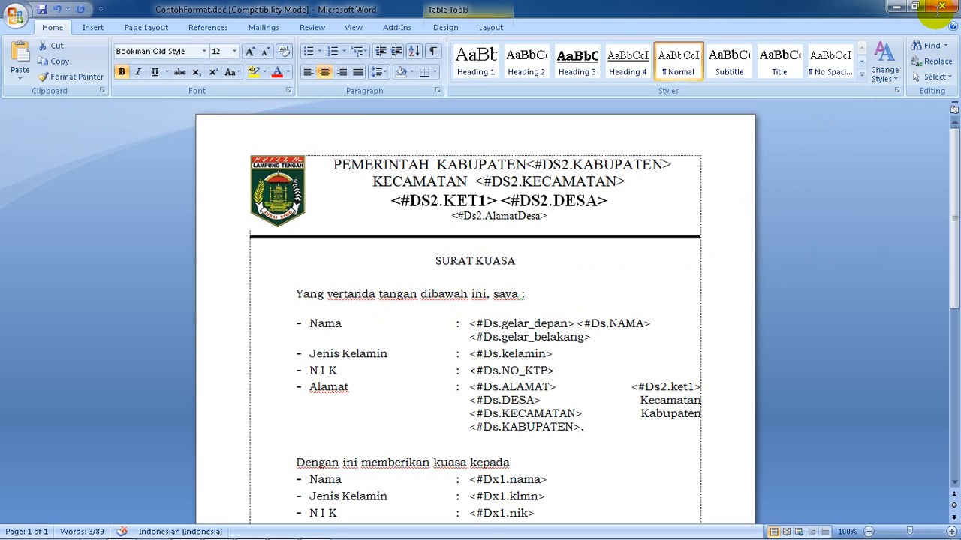
Close the saved letter and Word, agreeing to save Normal.dotm under its original name
left_click(940, 9)
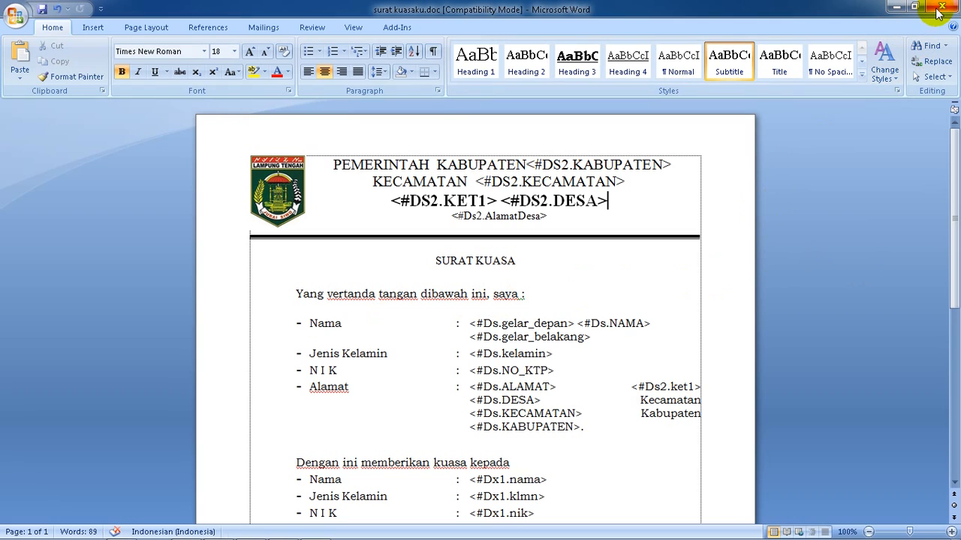
left_click(941, 9)
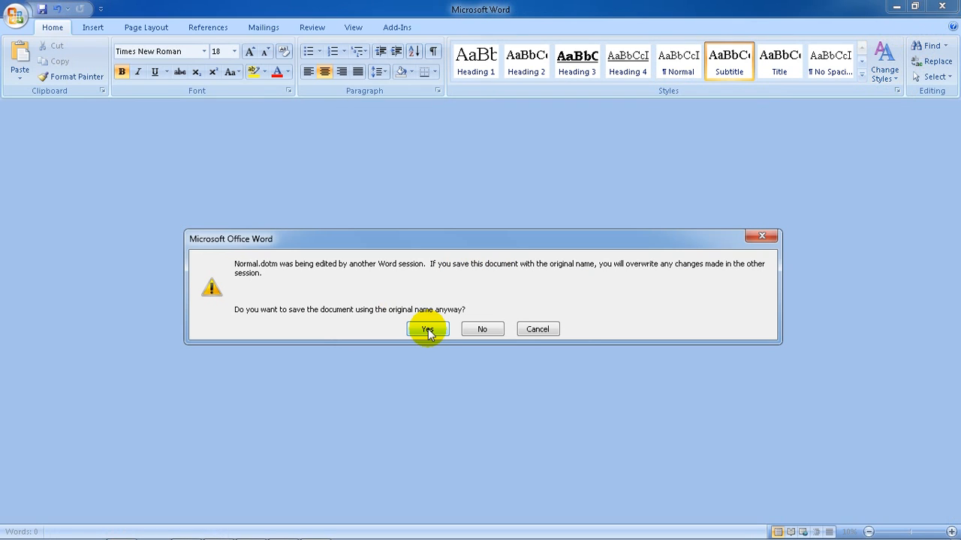
left_click(428, 330)
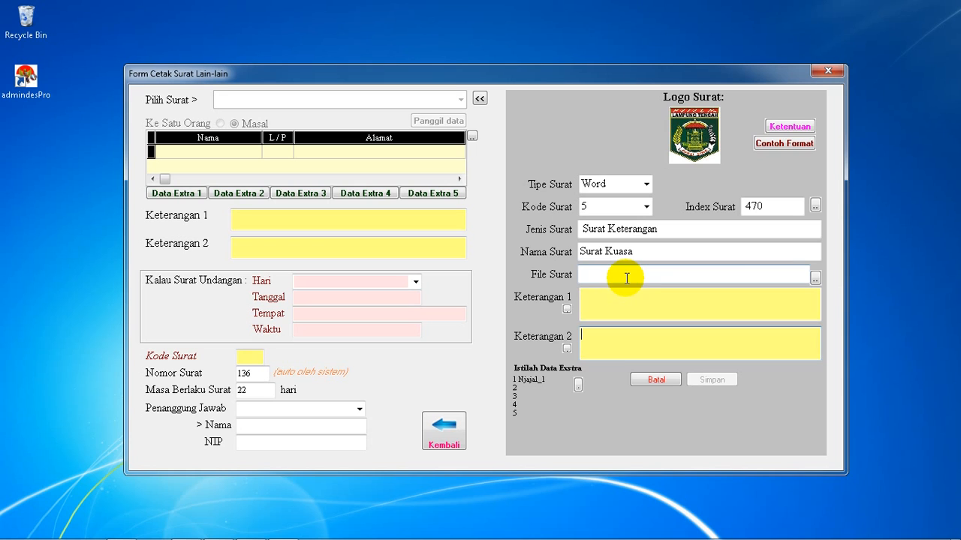
In the AdmindesPro letter form, set the letter file to surat kuasaku.doc from the Documents library
left_click(815, 279)
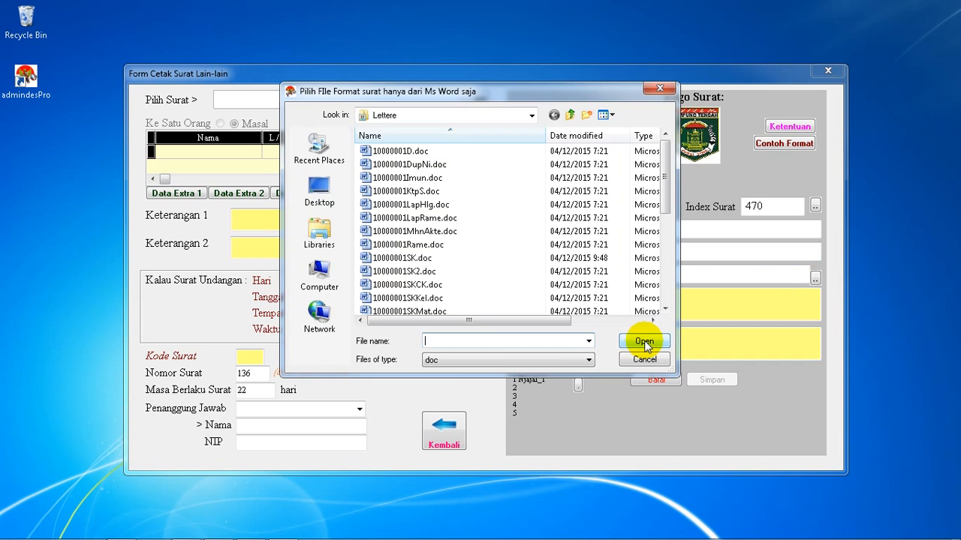
left_click(319, 239)
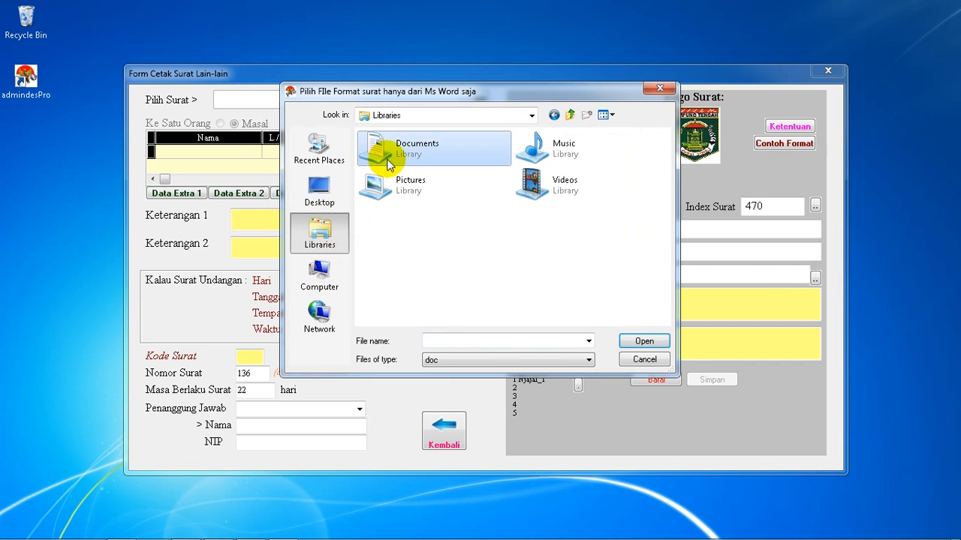
double_click(375, 154)
left_click(375, 195)
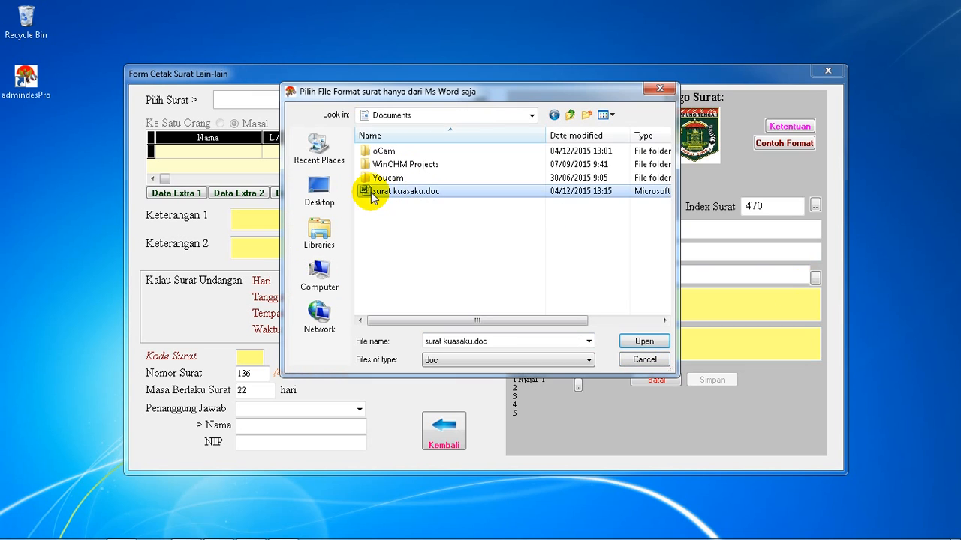
left_click(645, 342)
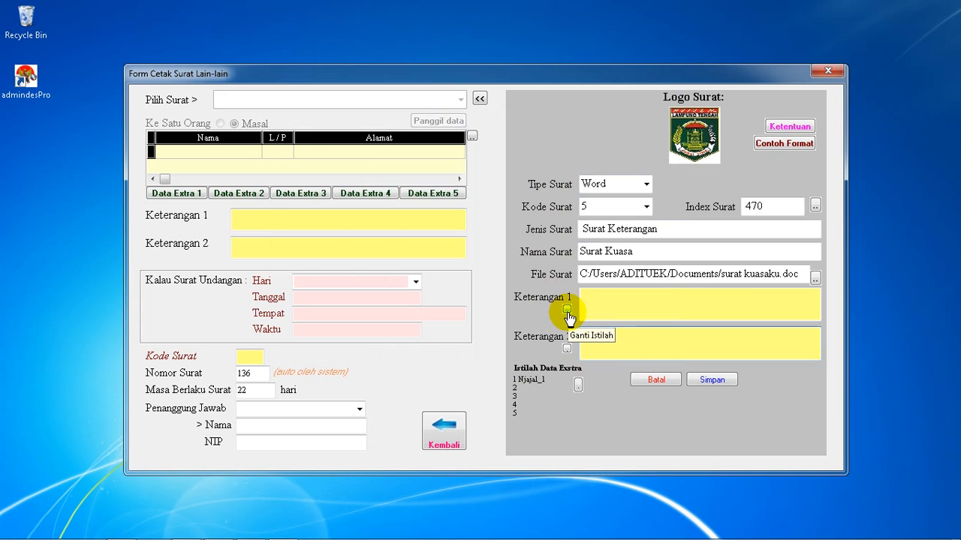
Rename the Keterangan 1 label to "untuk" and clear the Keterangan 2 label
left_click(567, 312)
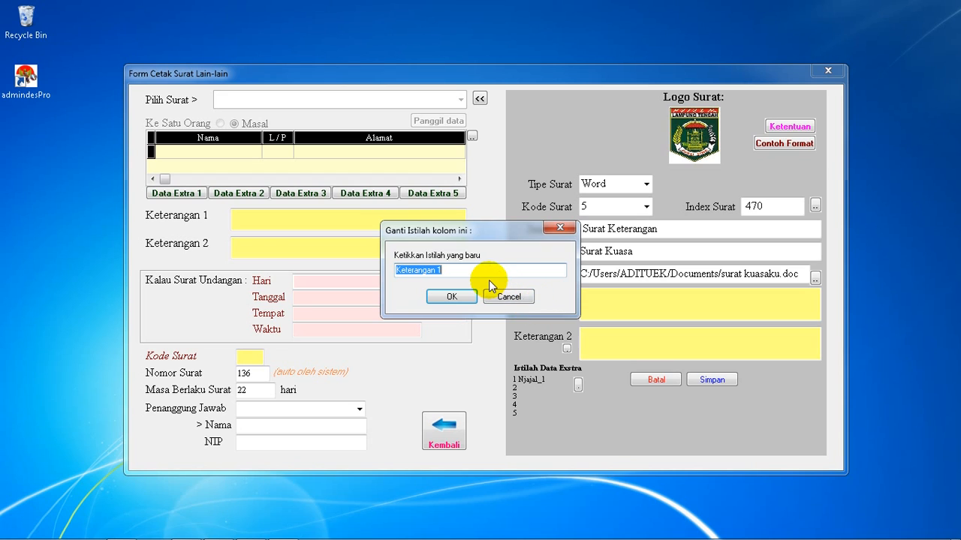
type("untuk")
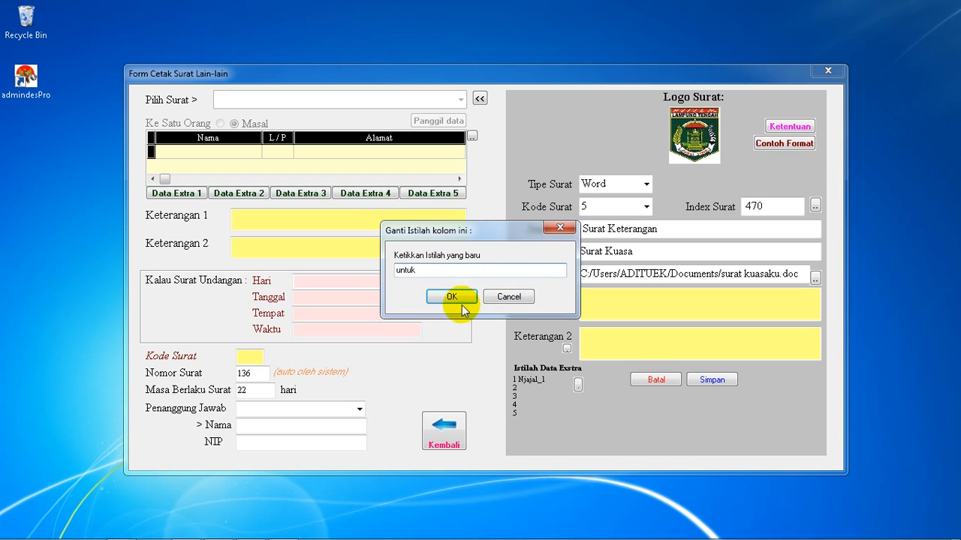
left_click(452, 298)
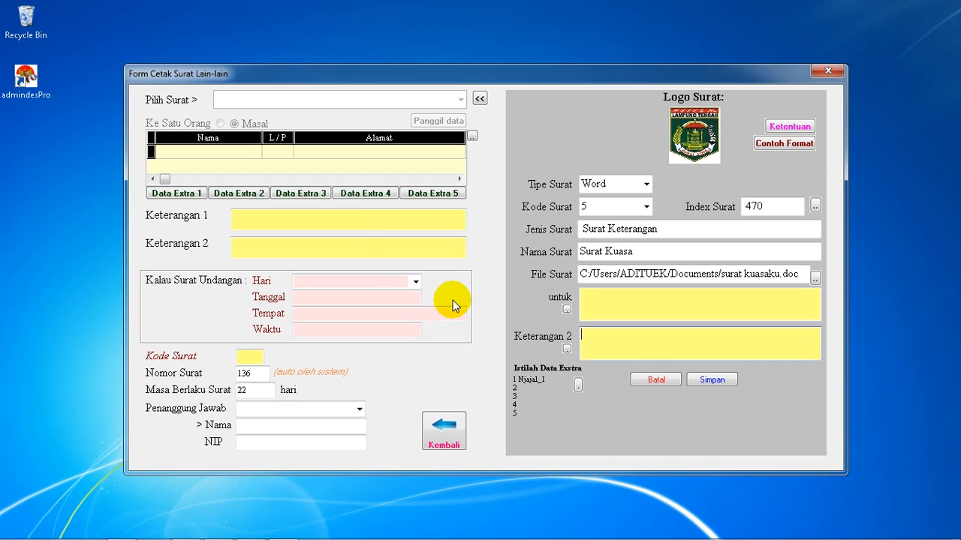
left_click(566, 348)
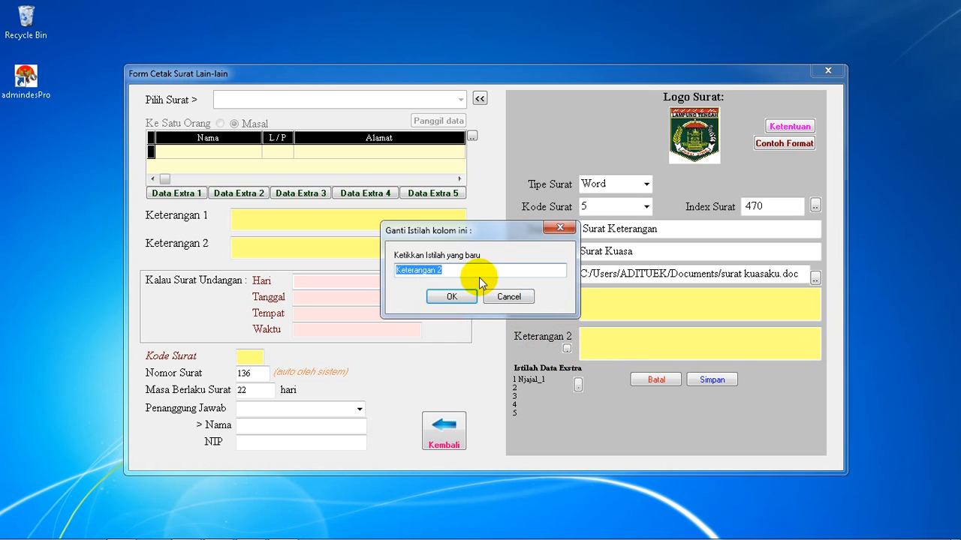
key("BackSpace")
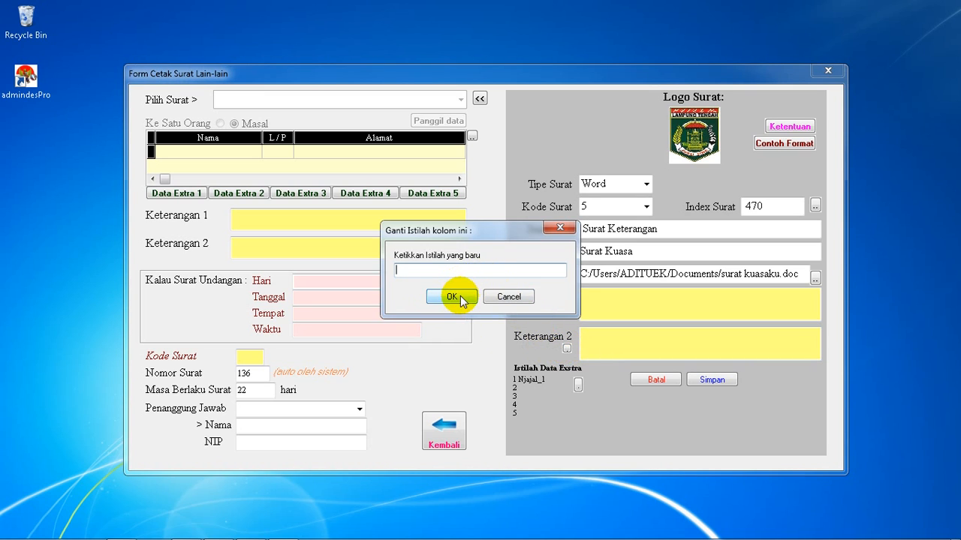
left_click(452, 297)
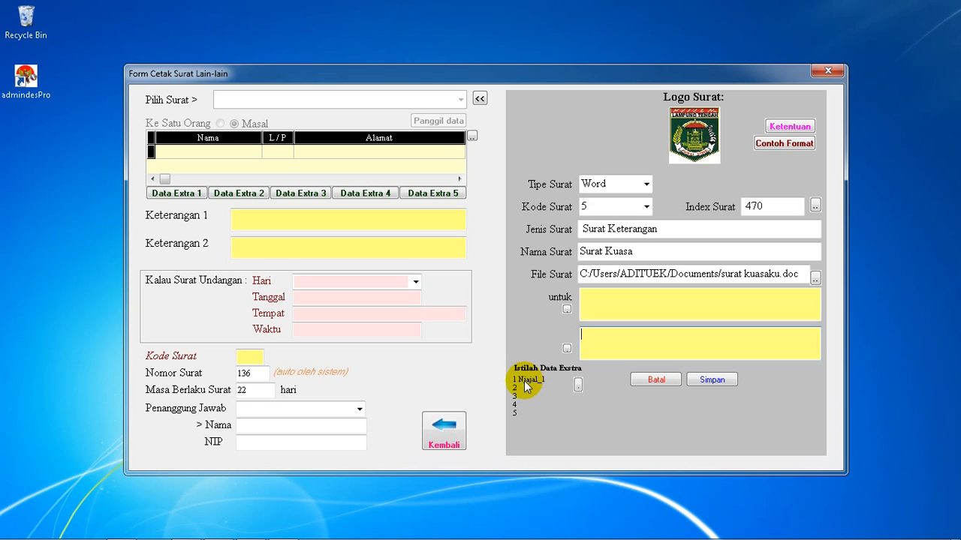
Change the Data Extra 1 term to "yg diberi"
left_click(578, 385)
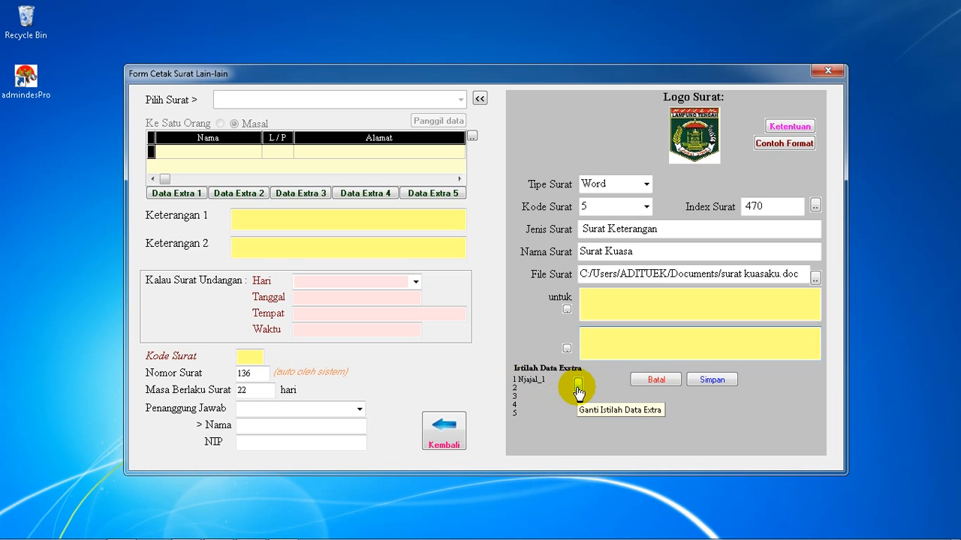
left_click(578, 386)
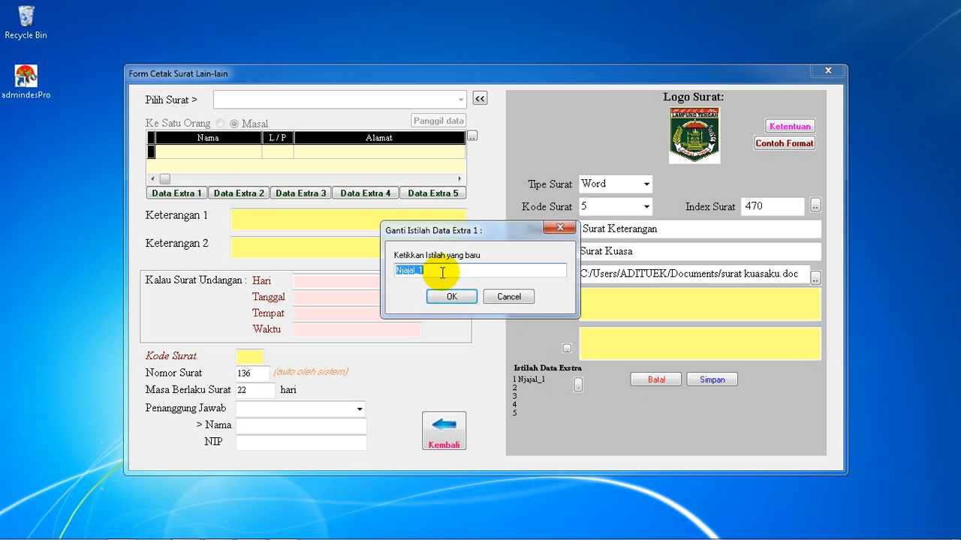
type("yg")
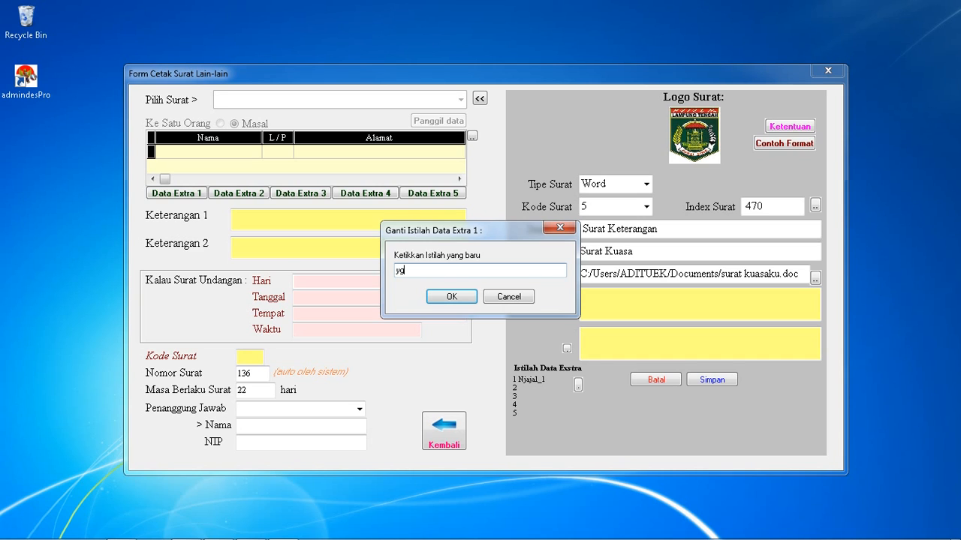
type(" diberi")
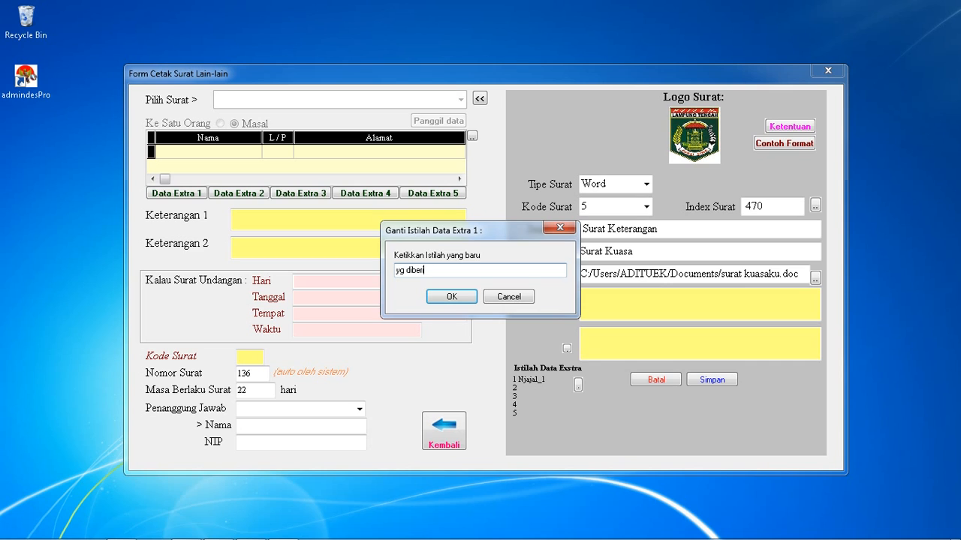
left_click(451, 296)
left_click(451, 297)
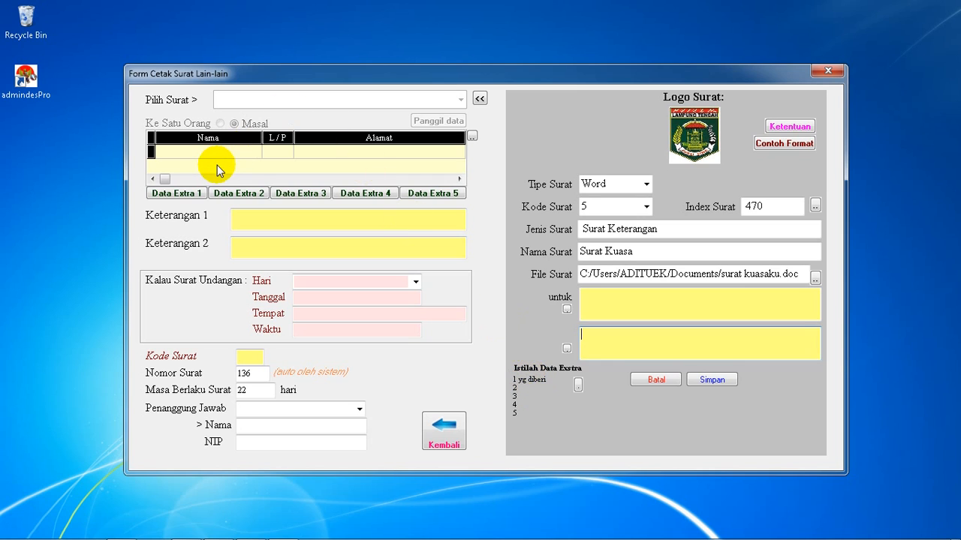
mouse_move(142, 174)
left_mouse_down()
mouse_move(396, 167)
mouse_move(484, 184)
mouse_move(158, 205)
mouse_move(140, 197)
mouse_move(140, 180)
left_mouse_up()
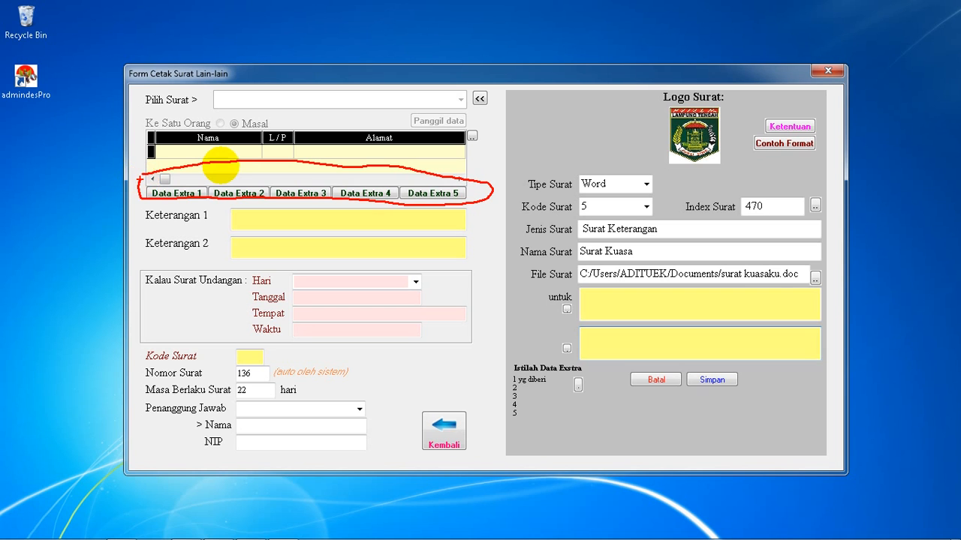
key("Escape")
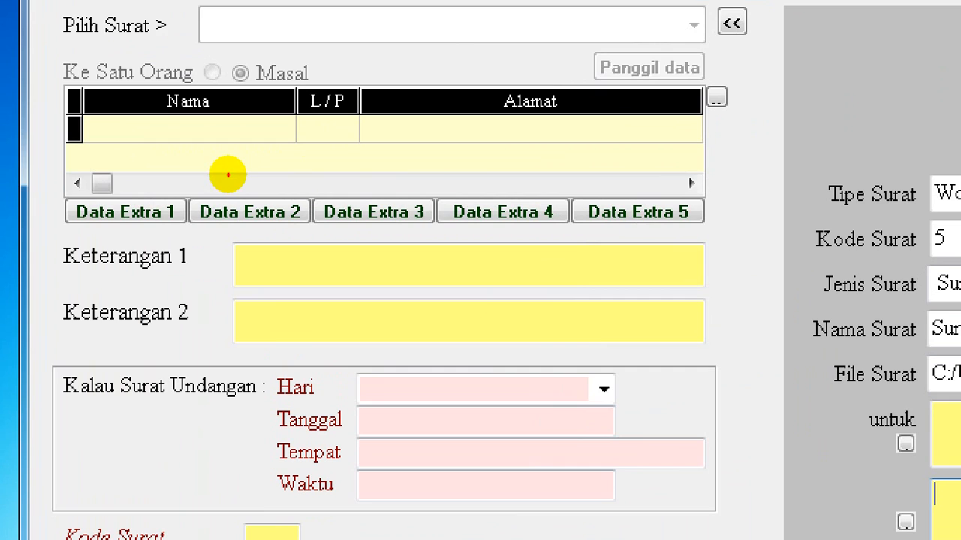
mouse_move(74, 177)
left_mouse_down()
mouse_move(600, 185)
mouse_move(794, 231)
mouse_move(233, 259)
mouse_move(9, 239)
mouse_move(79, 169)
mouse_move(93, 183)
left_mouse_up()
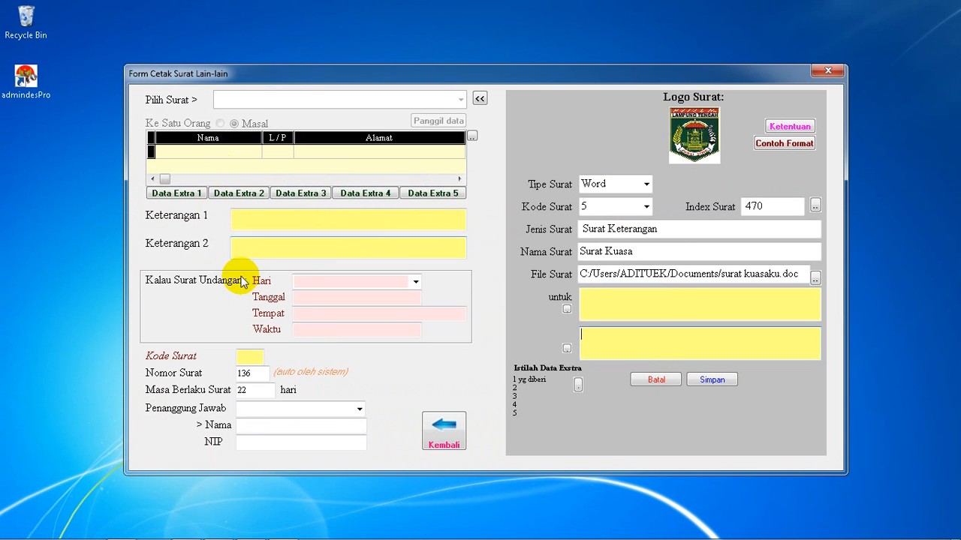
left_click(607, 304)
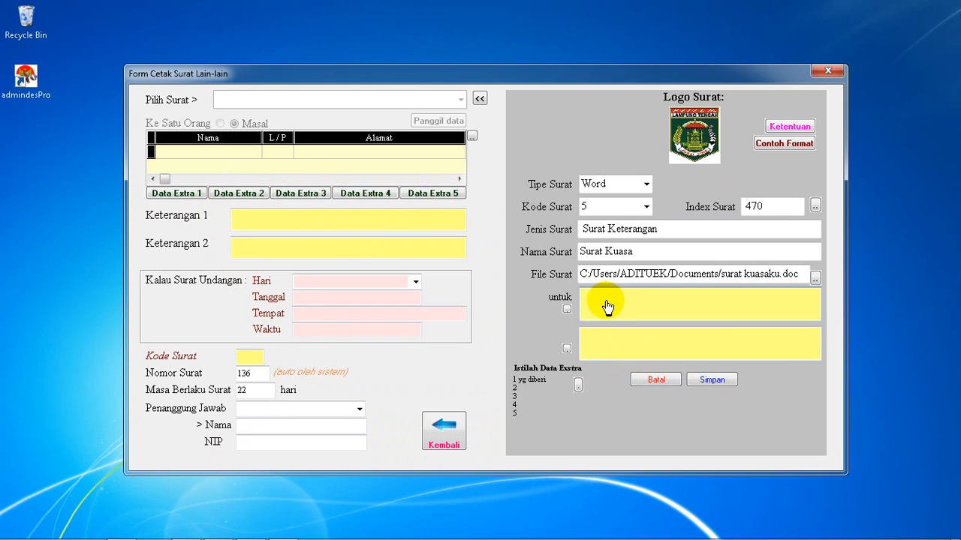
Save and finish the new letter format, and select Surat Kuasa as the letter to print
left_click(717, 384)
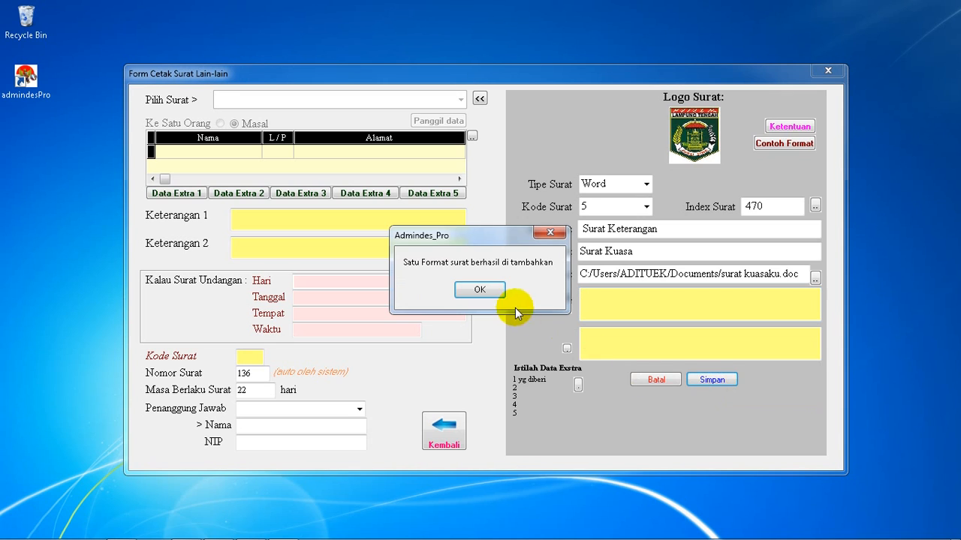
left_click(478, 291)
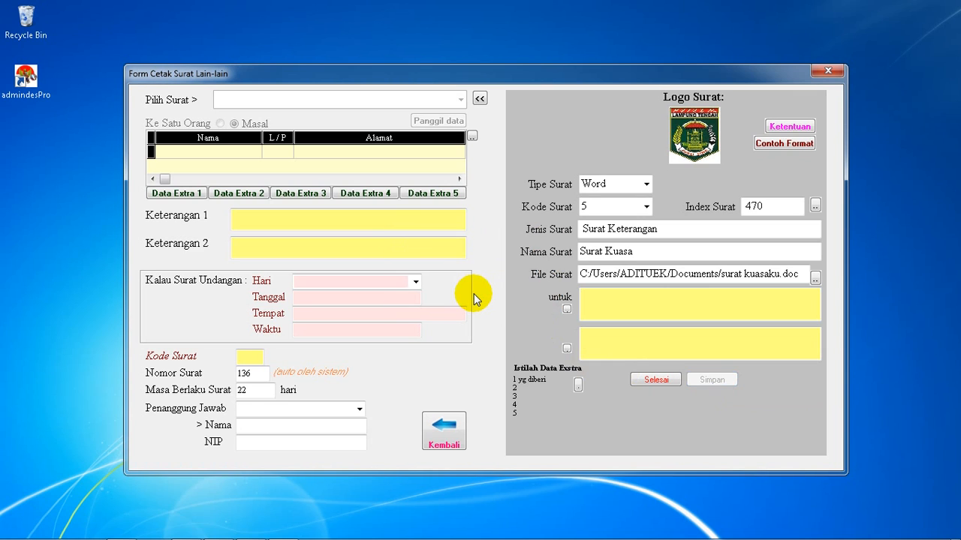
left_click(657, 380)
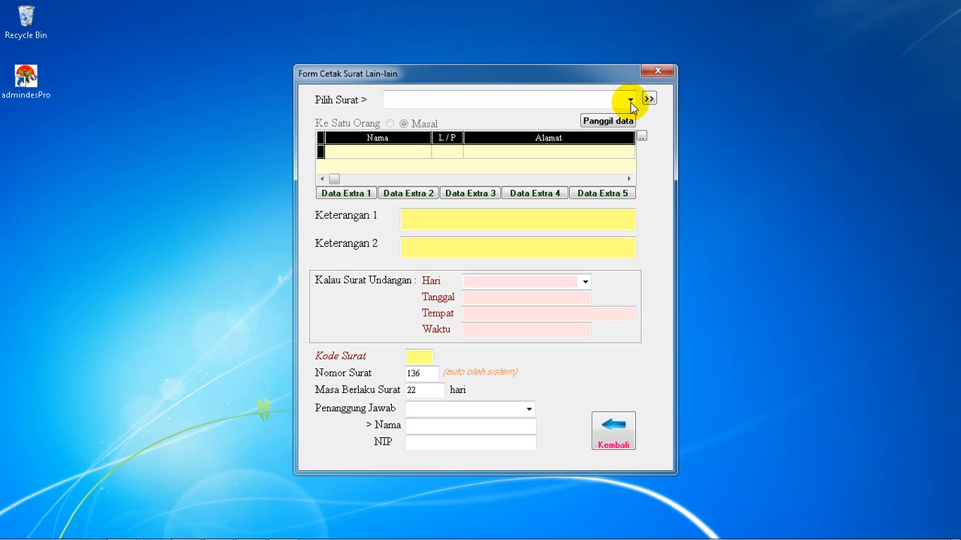
left_click(630, 102)
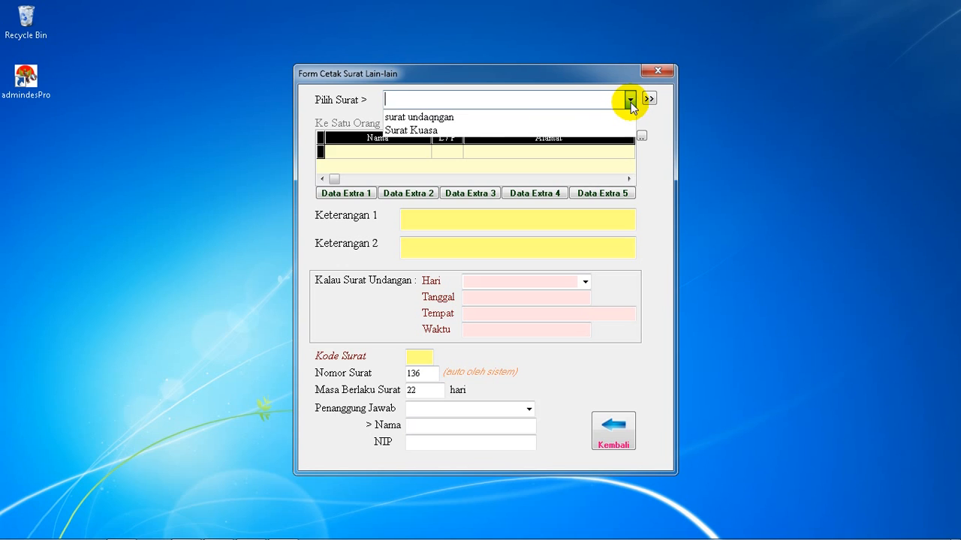
left_click(425, 130)
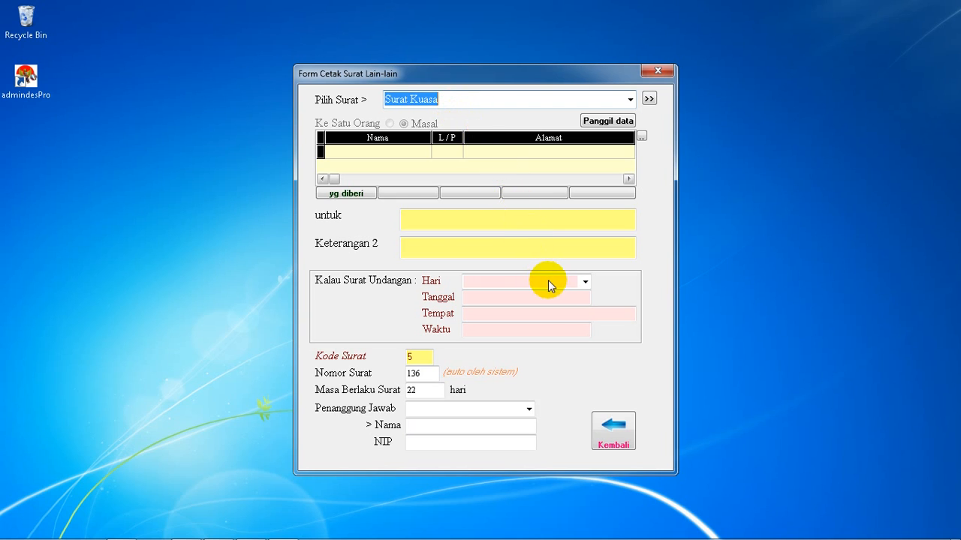
Open the letter format management and choose Surat Kuasa as the saved format to manage
left_click(649, 100)
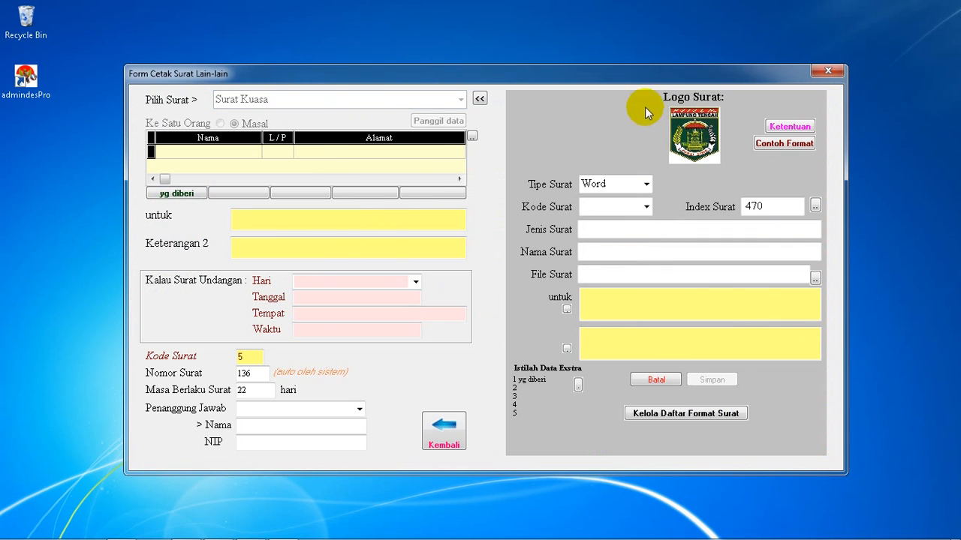
left_click(673, 417)
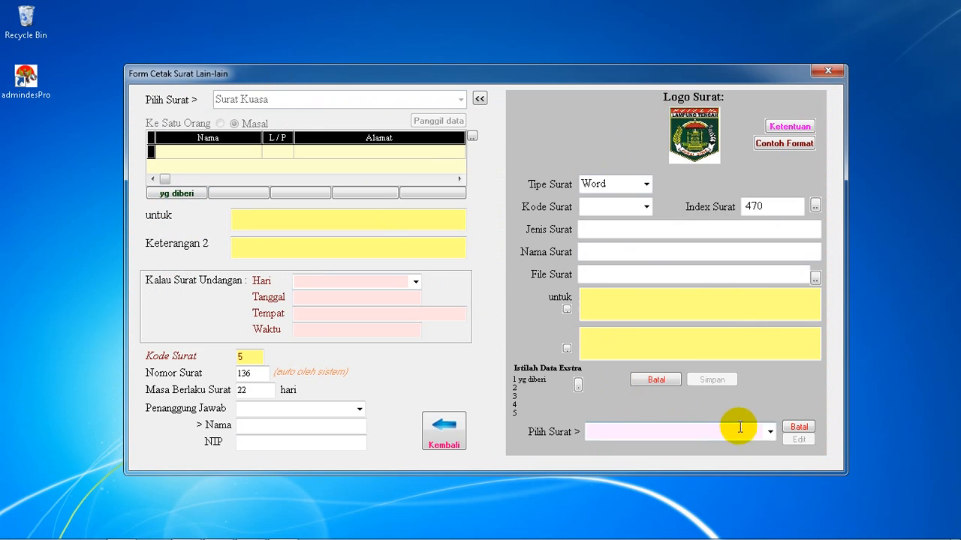
left_click(770, 433)
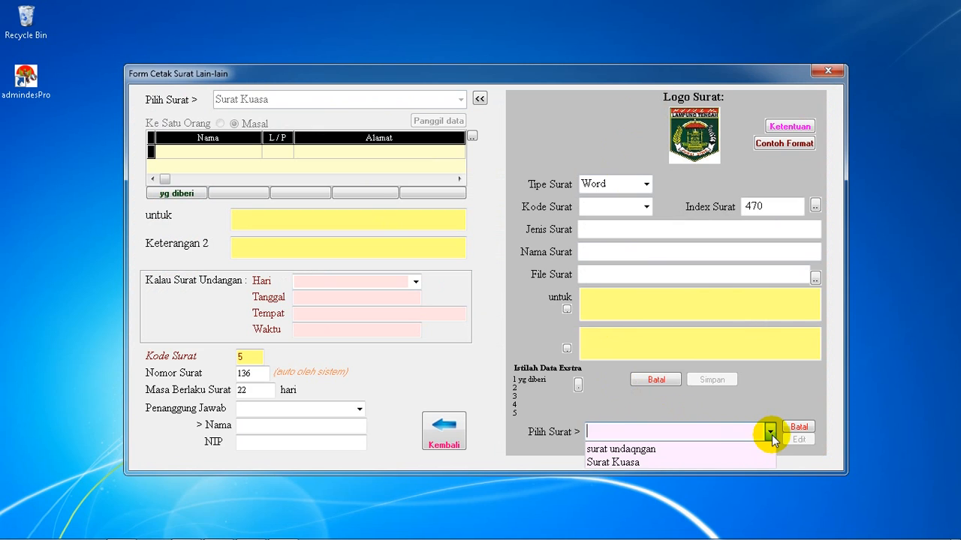
left_click(628, 464)
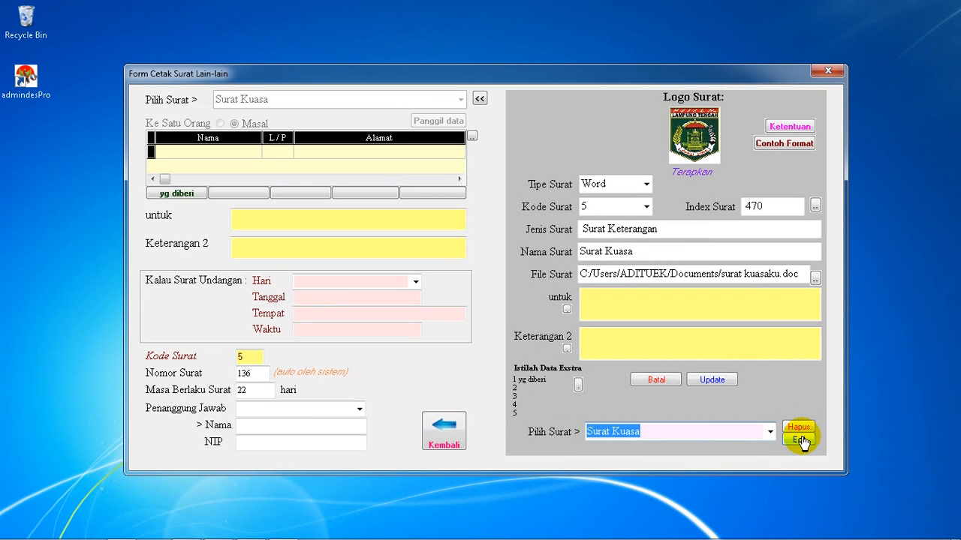
Open the saved Surat Kuasa format in Word, review its letterhead, data fields and signature block, and close it
left_click(800, 442)
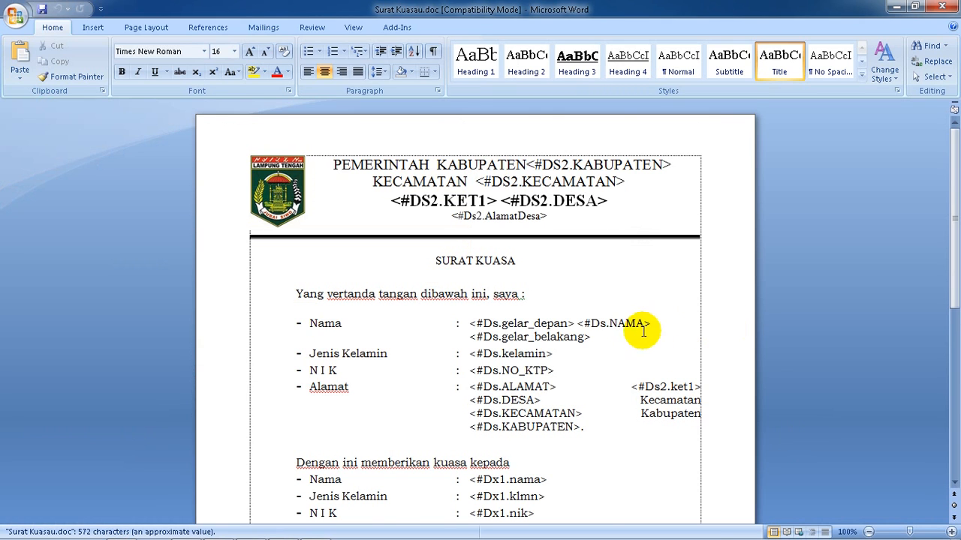
scroll(622, 330, "down", 5)
scroll(616, 356, "up", 5)
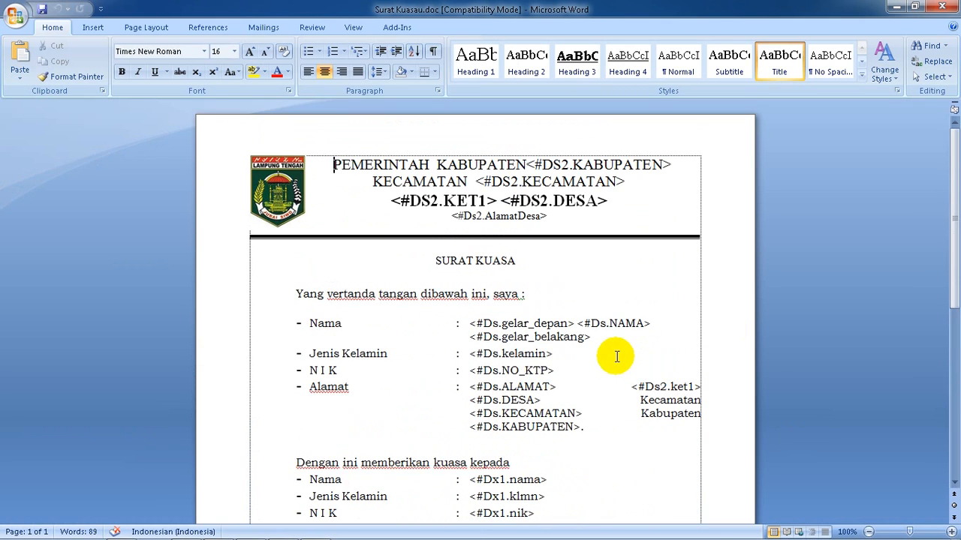
scroll(615, 358, "down", 4)
scroll(610, 364, "down", 2)
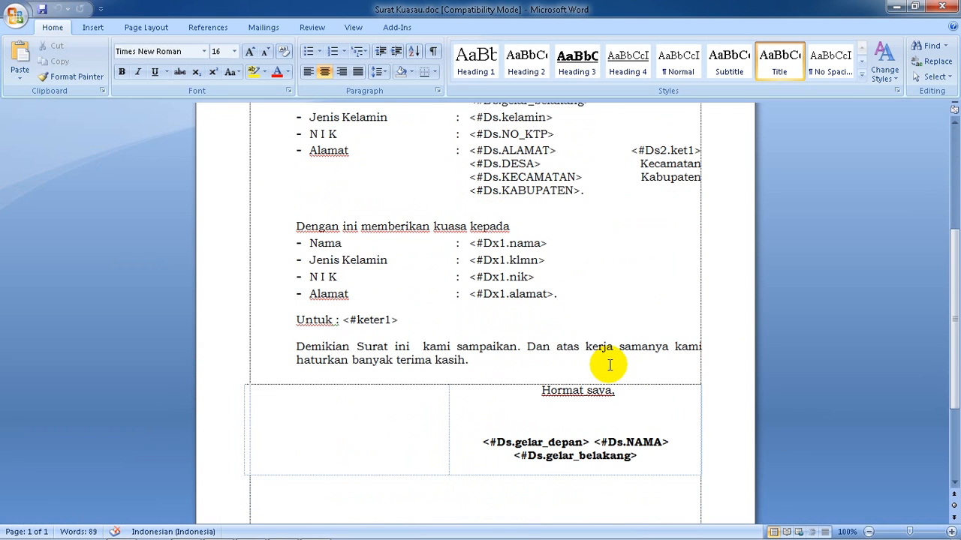
scroll(610, 365, "up", 7)
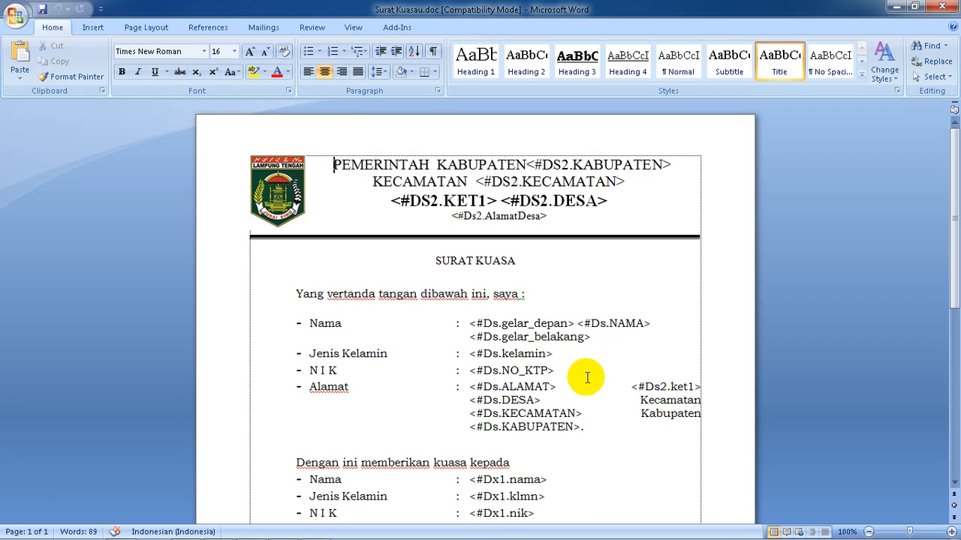
left_click(945, 9)
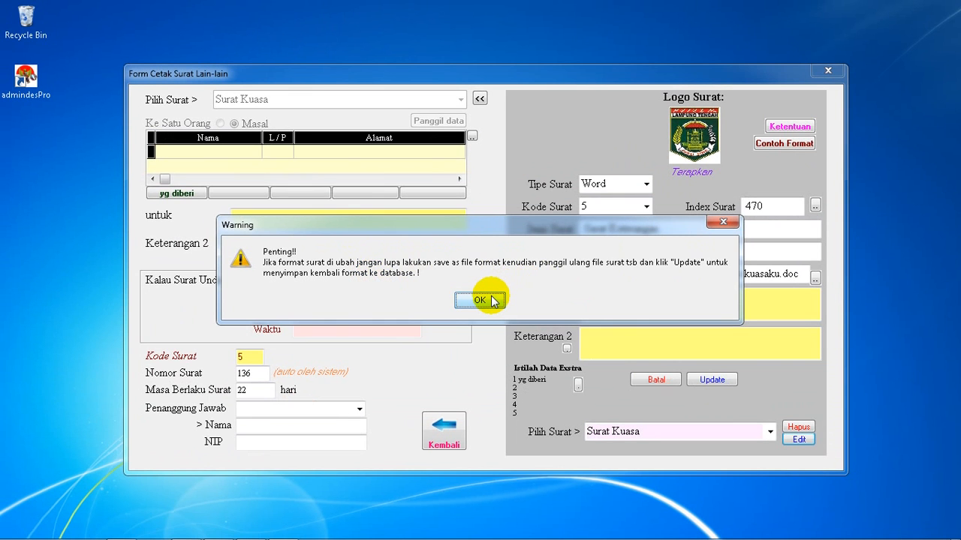
left_click(480, 301)
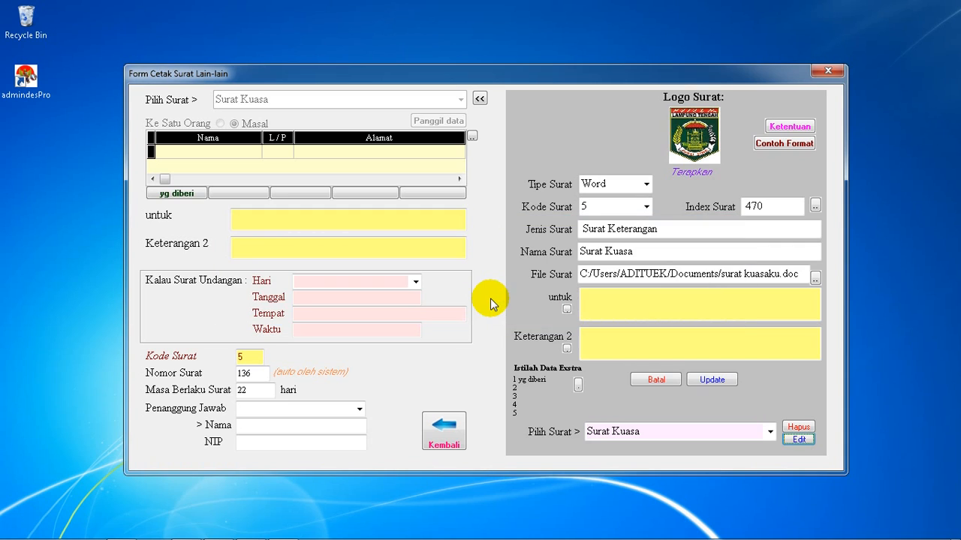
Close the letter format settings and return to the compact letter printing form
left_click(799, 441)
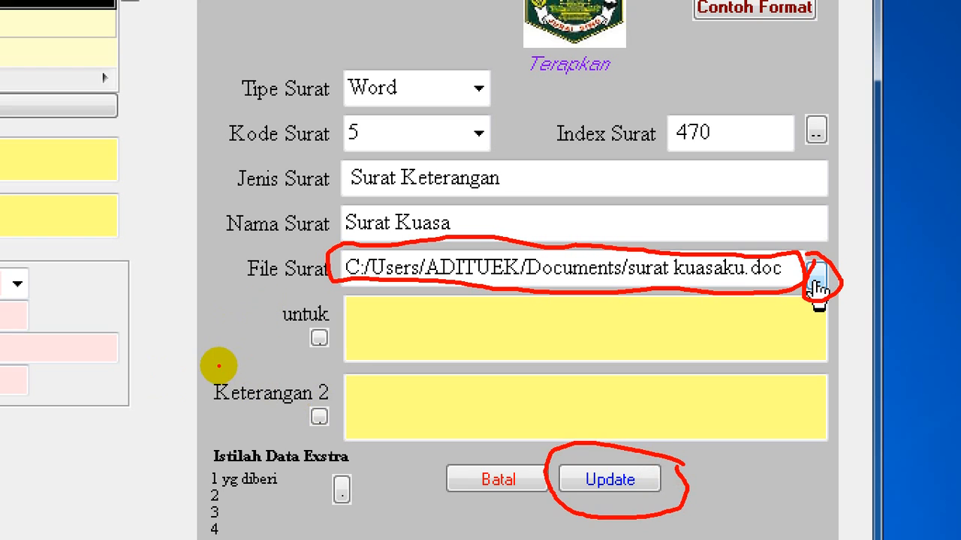
mouse_move(219, 366)
left_mouse_down()
mouse_move(331, 366)
mouse_move(294, 438)
mouse_move(198, 377)
mouse_move(221, 370)
left_mouse_up()
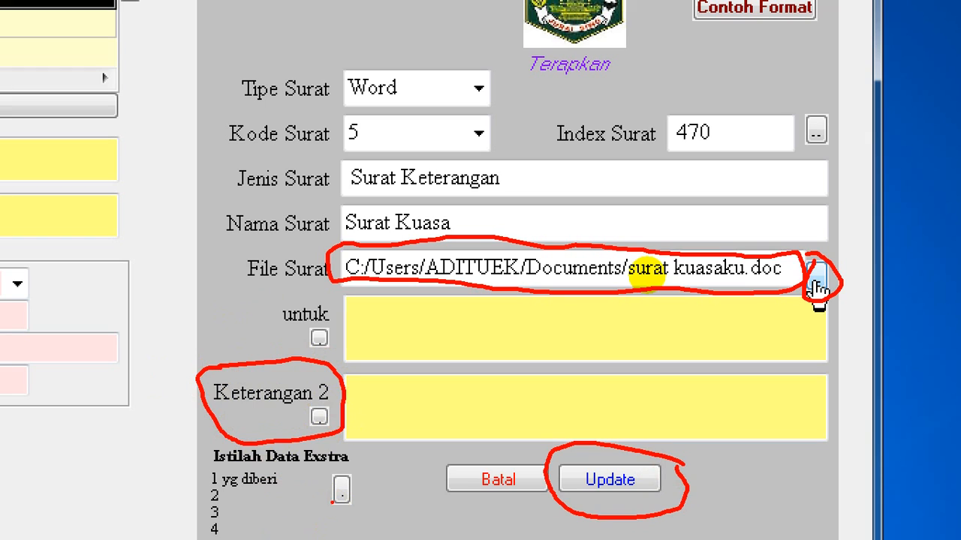
key("Escape")
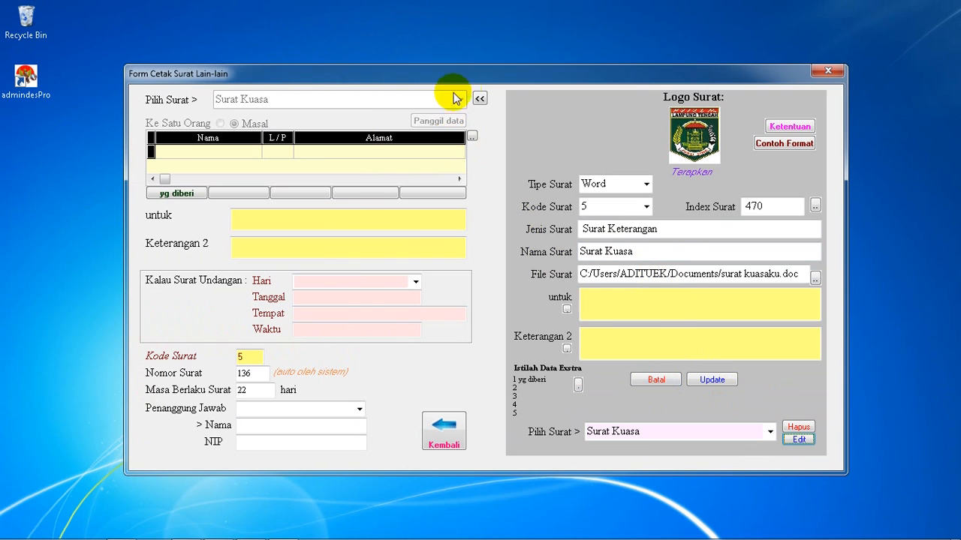
left_click(480, 98)
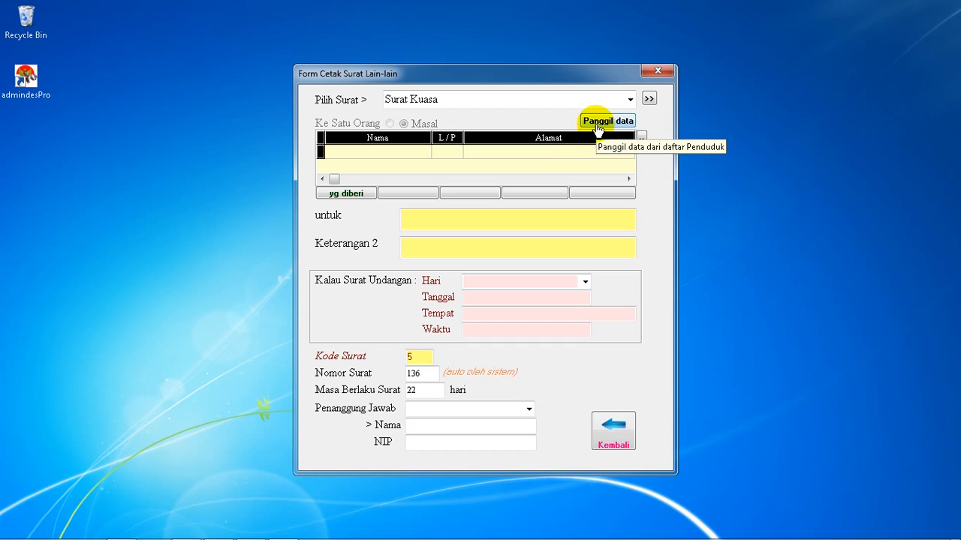
Load the full resident list from the population data into the mass letter and view it in the expanded recipient list
left_click(602, 126)
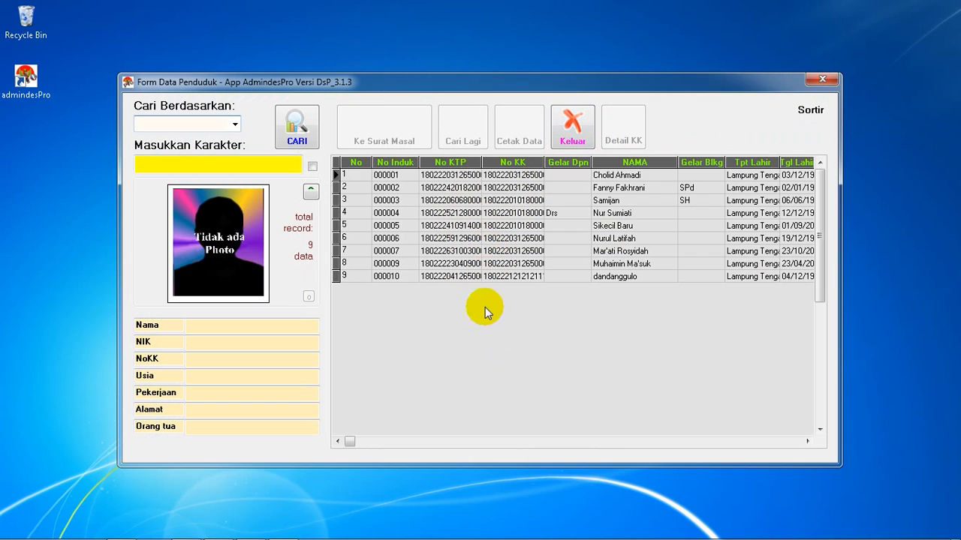
left_click(471, 227)
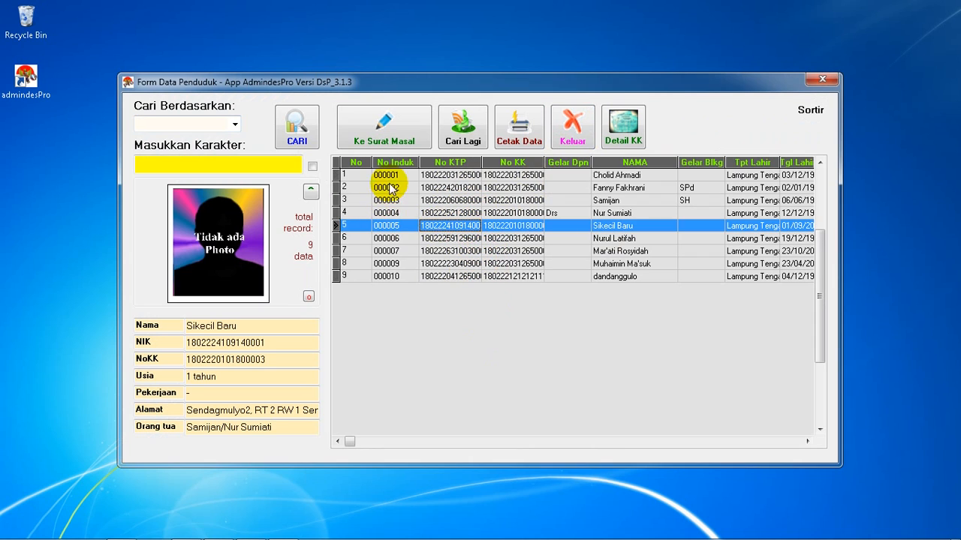
left_click(402, 133)
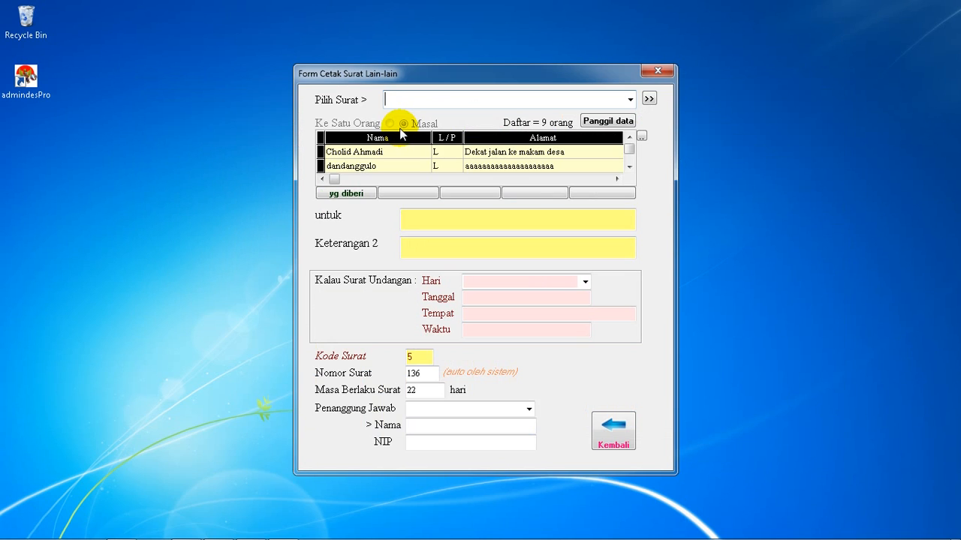
left_click(641, 137)
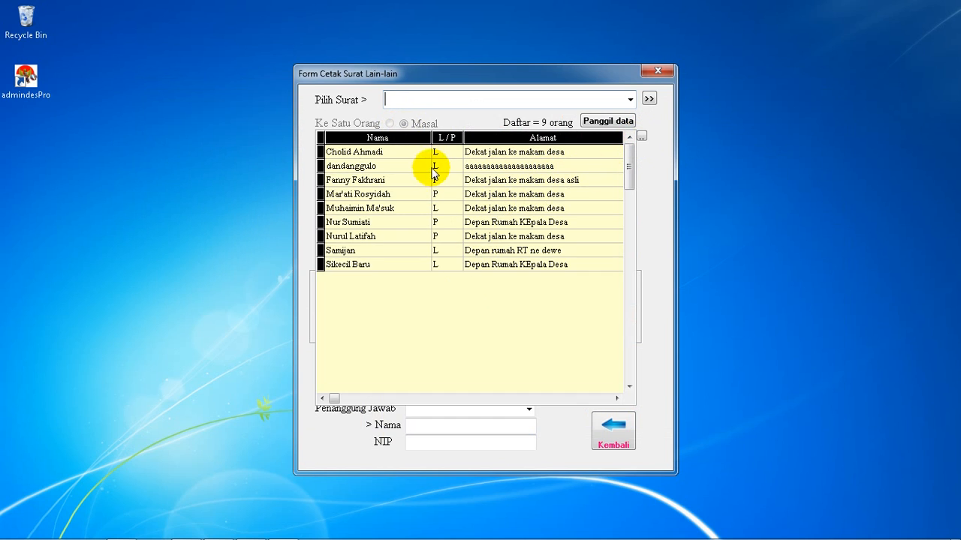
left_click(641, 136)
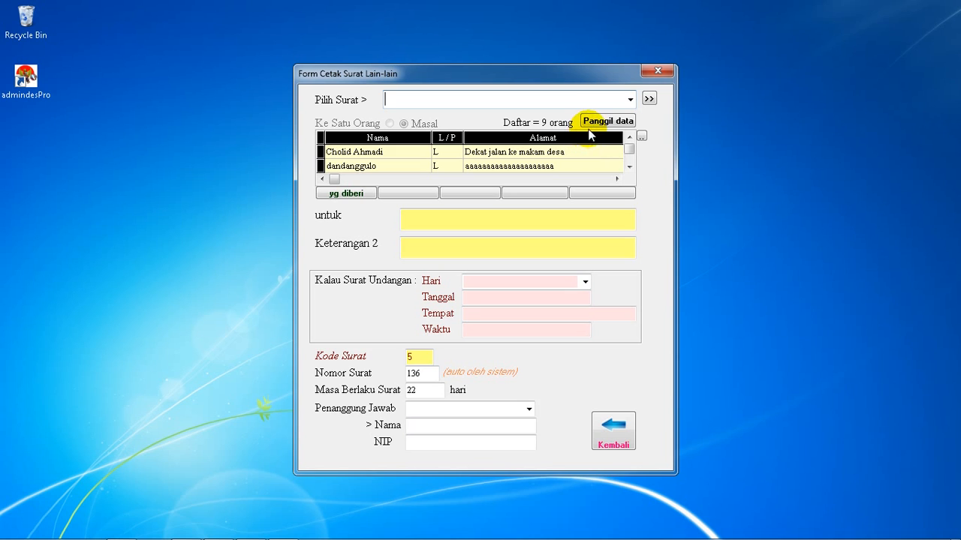
Reopen the resident data and search by NAMA with the beginning of the wanted resident's name
left_click(592, 123)
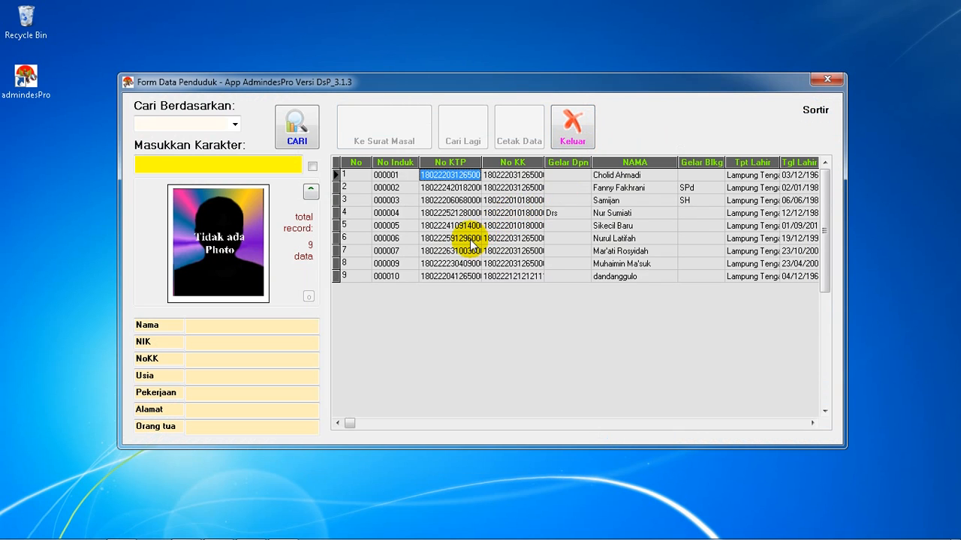
left_click(453, 214)
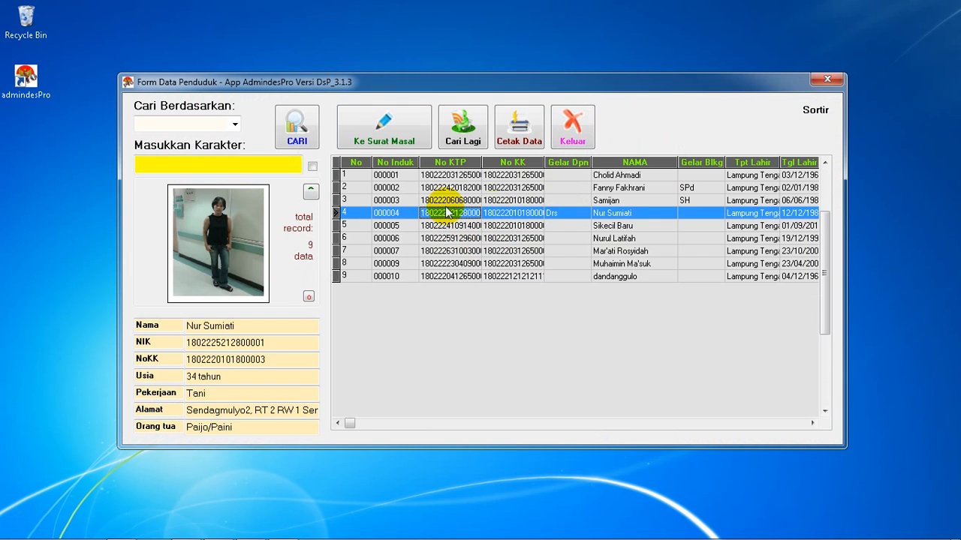
left_click(161, 124)
left_click(235, 124)
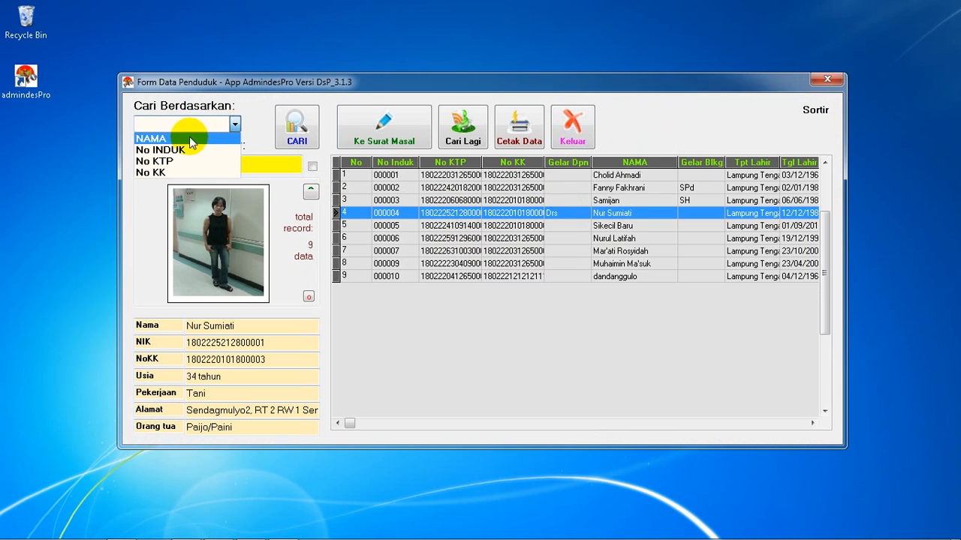
left_click(176, 133)
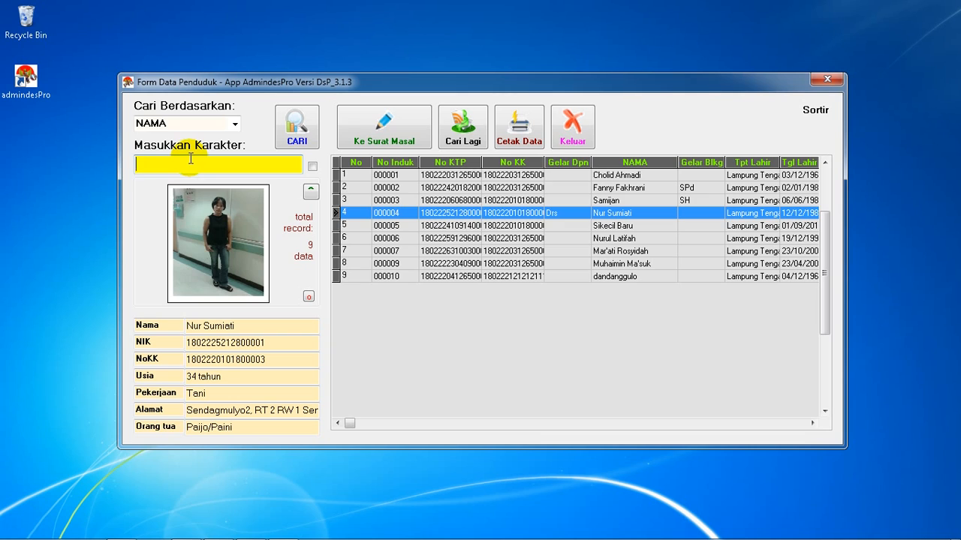
type("nur")
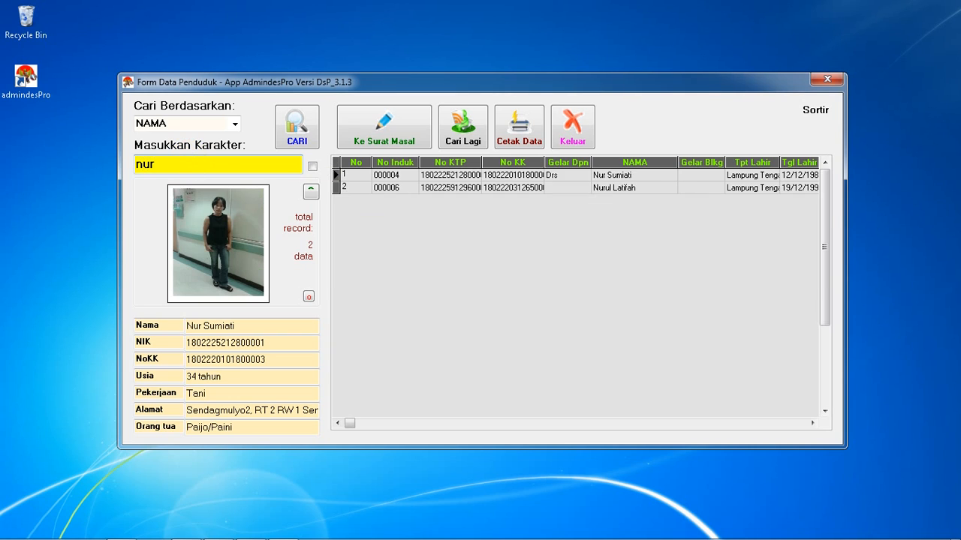
type(" su")
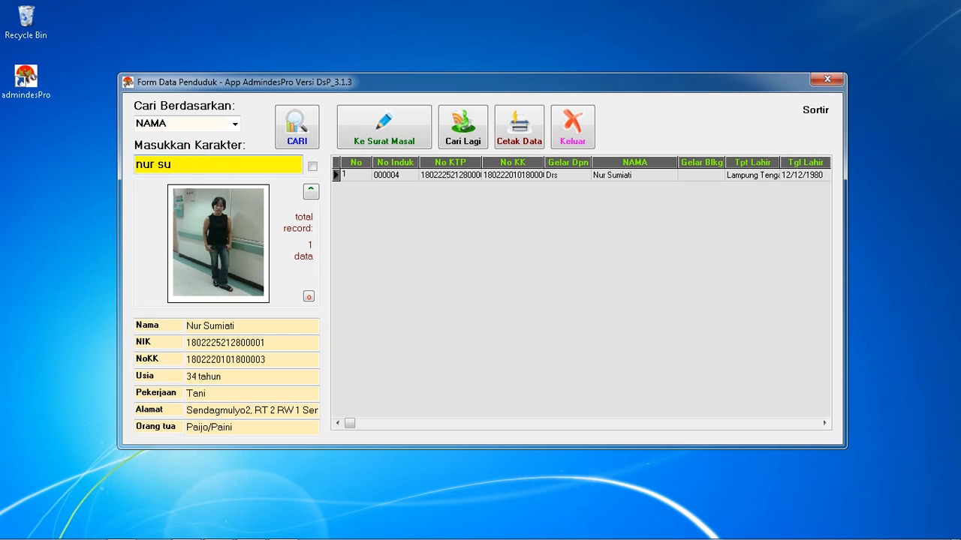
Send the found resident's record to the mass letter and check it in the expanded recipient list
left_click(468, 177)
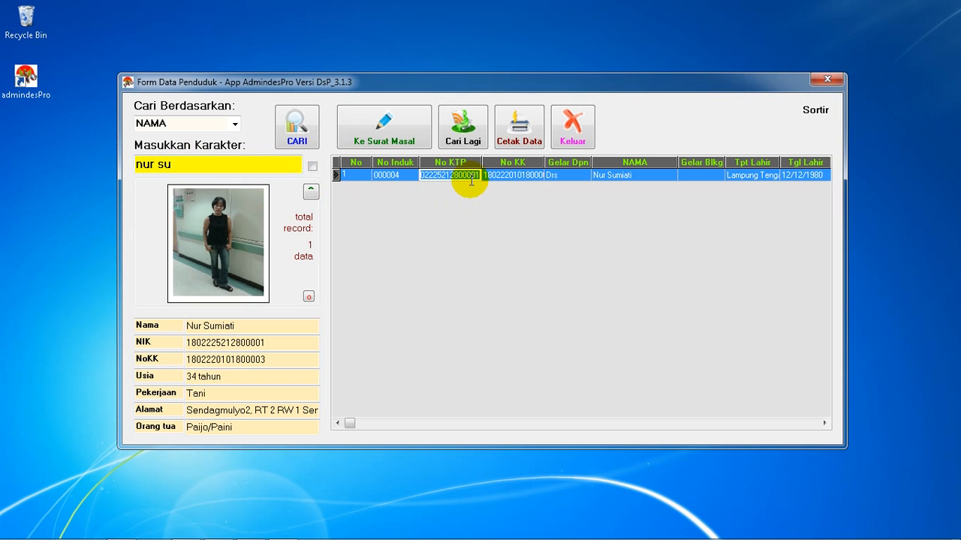
left_click(376, 129)
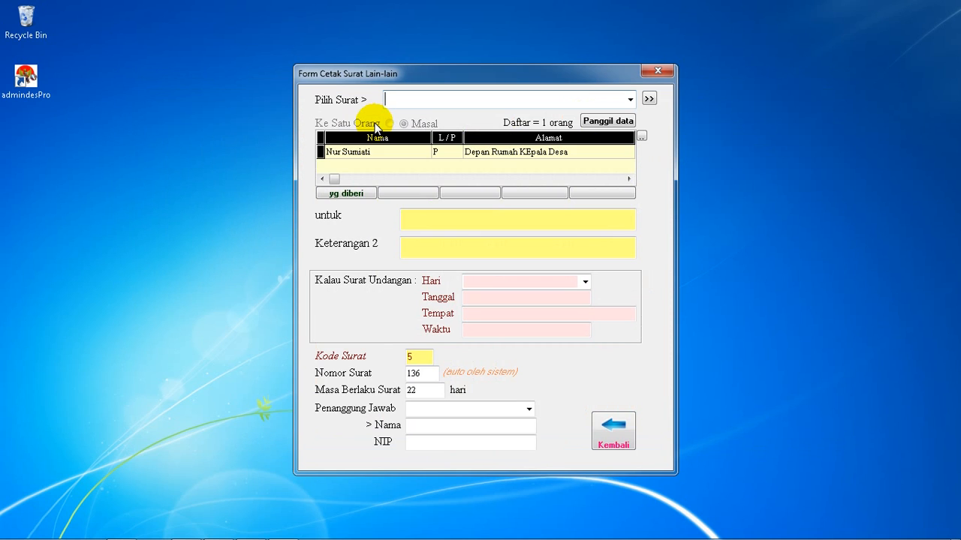
left_click(641, 139)
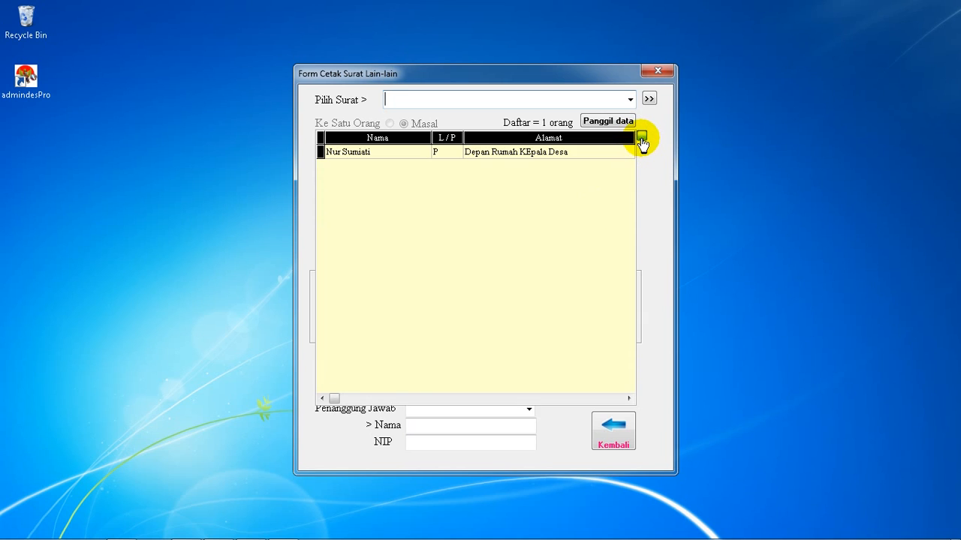
left_click(642, 139)
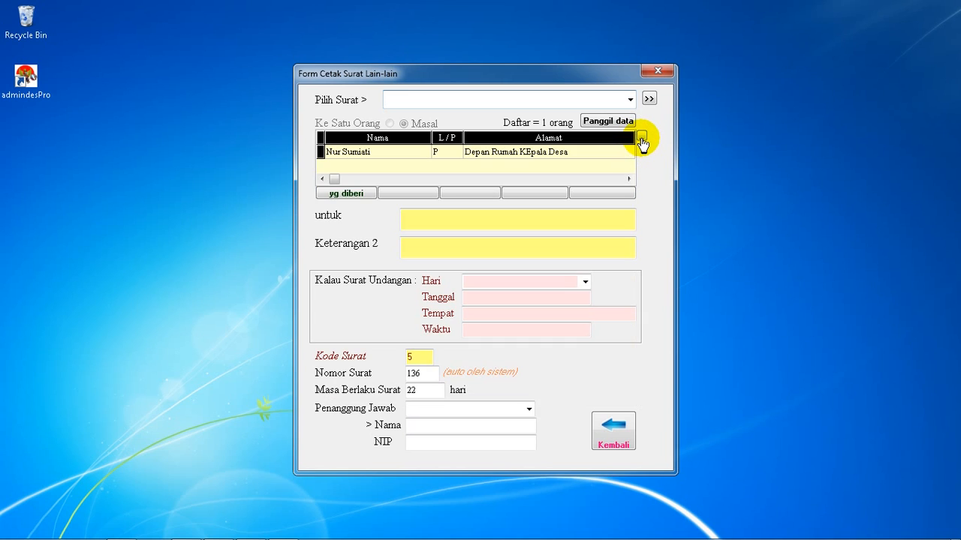
Filter the resident data by Jenis Kelamin with detail Laki-laki, view the second matching resident's details, and leave without sending any record
left_click(607, 123)
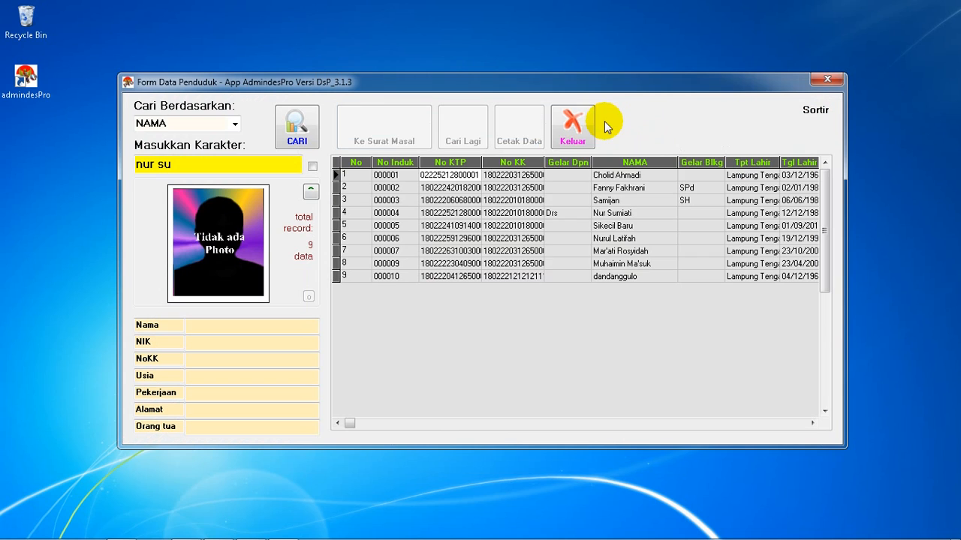
left_click(617, 213)
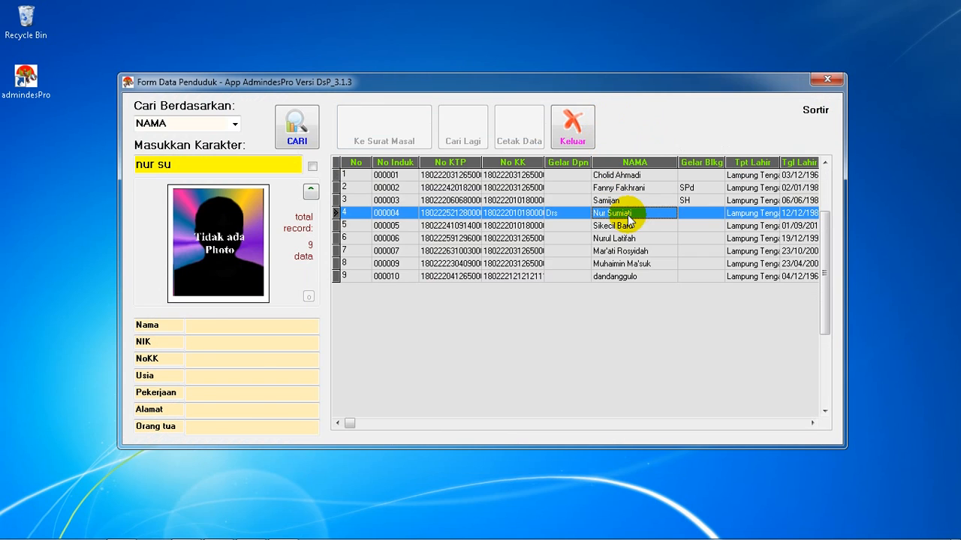
left_click(815, 114)
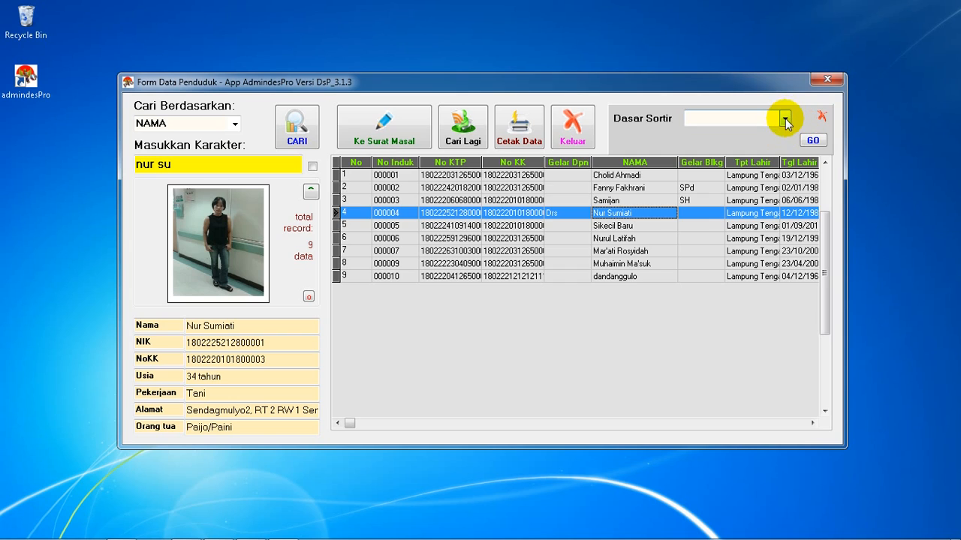
left_click(784, 120)
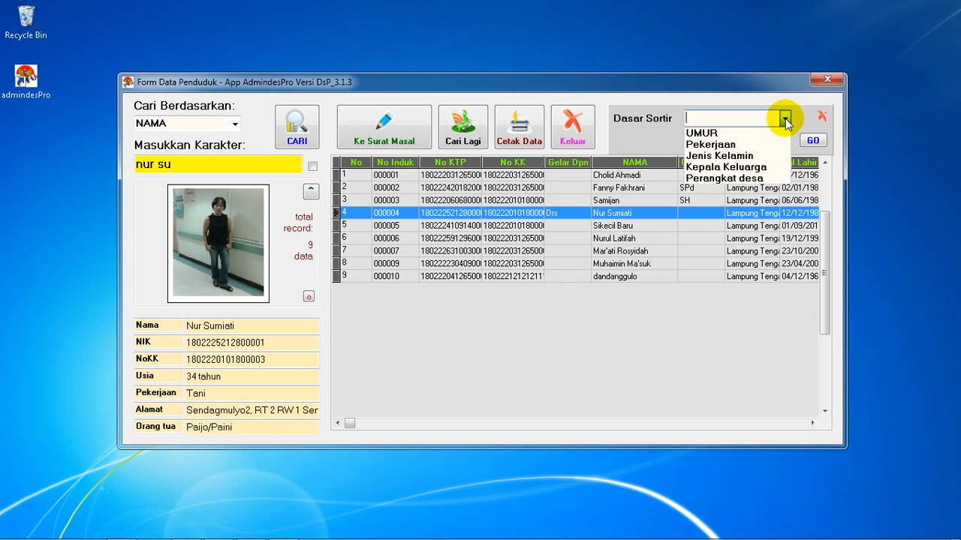
left_click(723, 157)
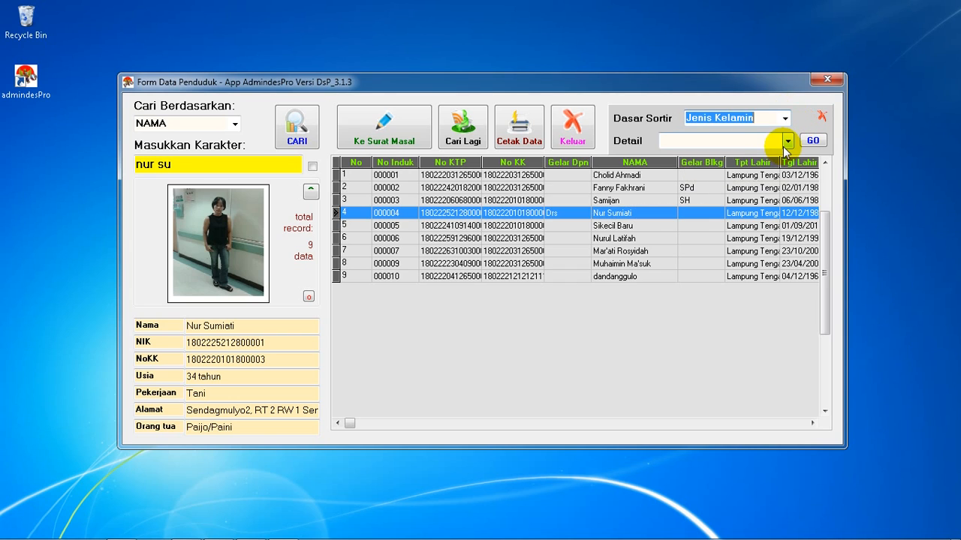
left_click(786, 142)
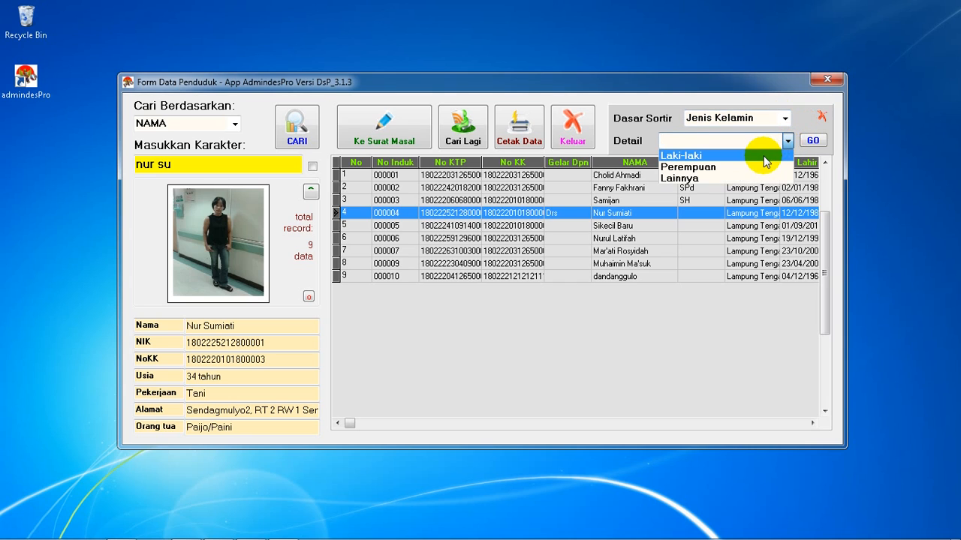
left_click(763, 157)
left_click(811, 140)
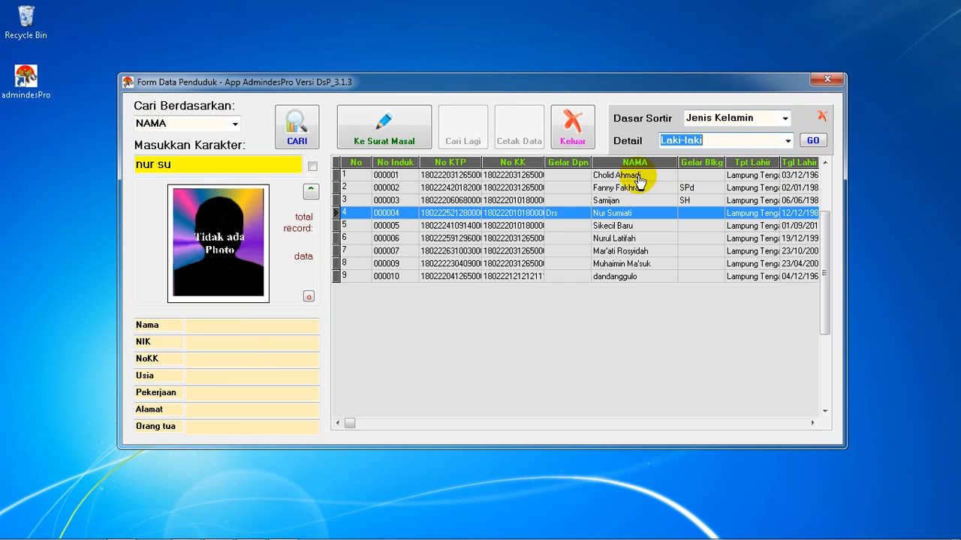
left_click(453, 187)
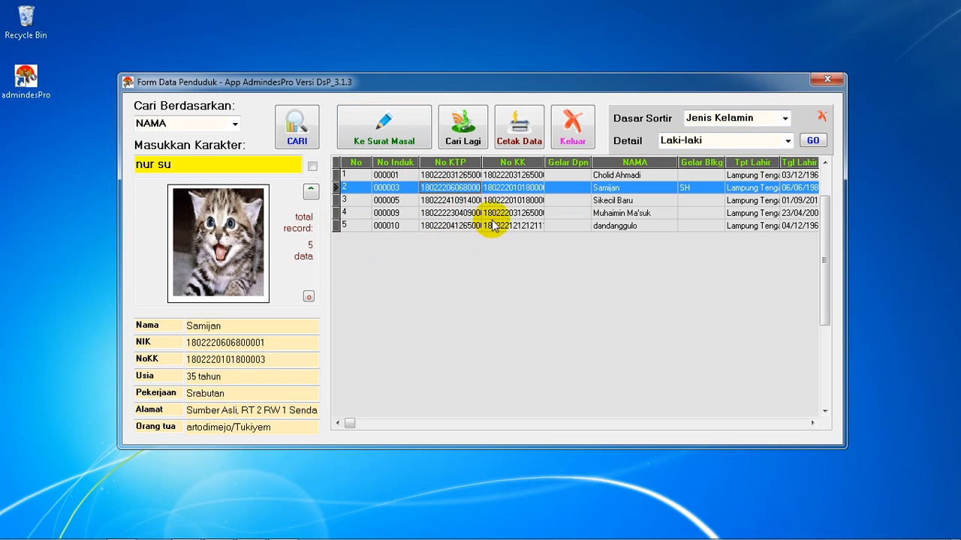
left_click(575, 128)
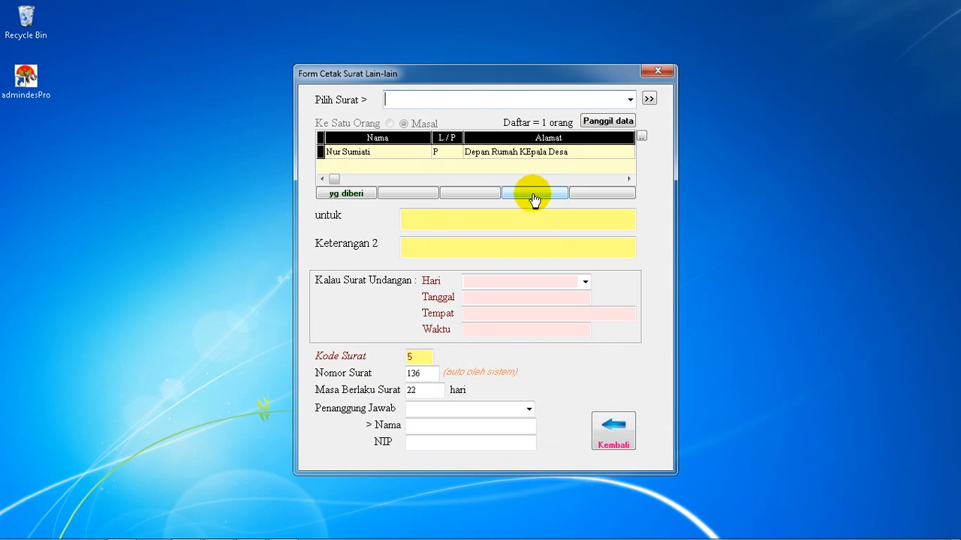
Choose Surat Kuasa as the letter to print for the resident in the recipient list
left_click(365, 156)
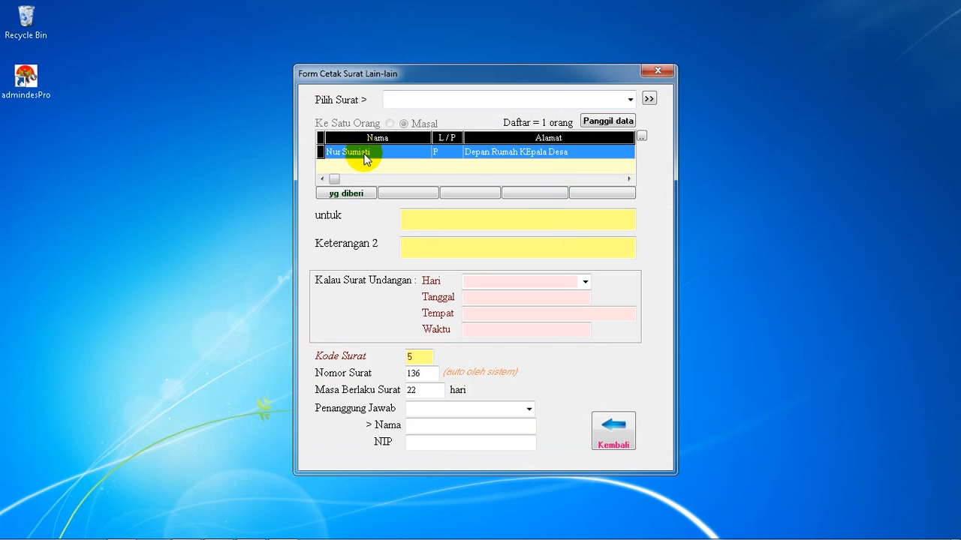
left_click(630, 102)
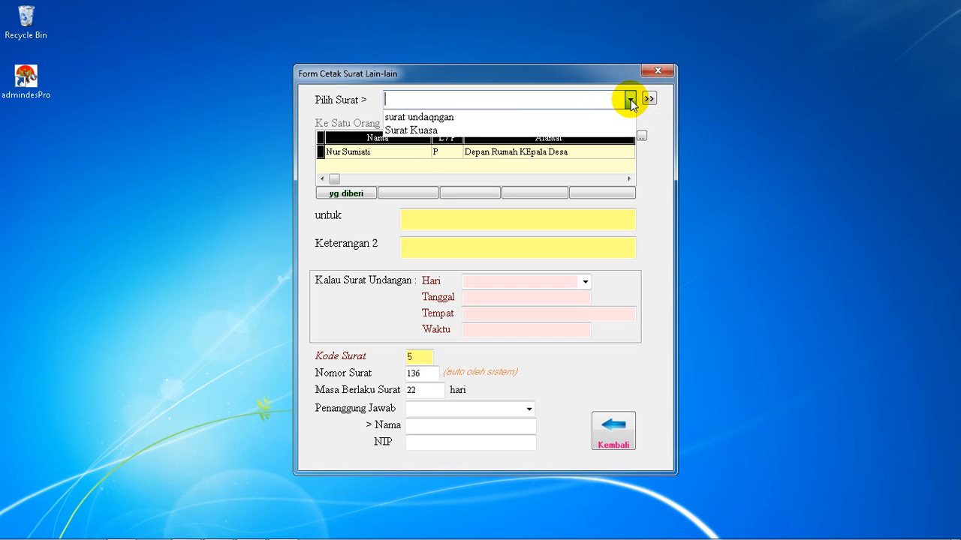
left_click(413, 131)
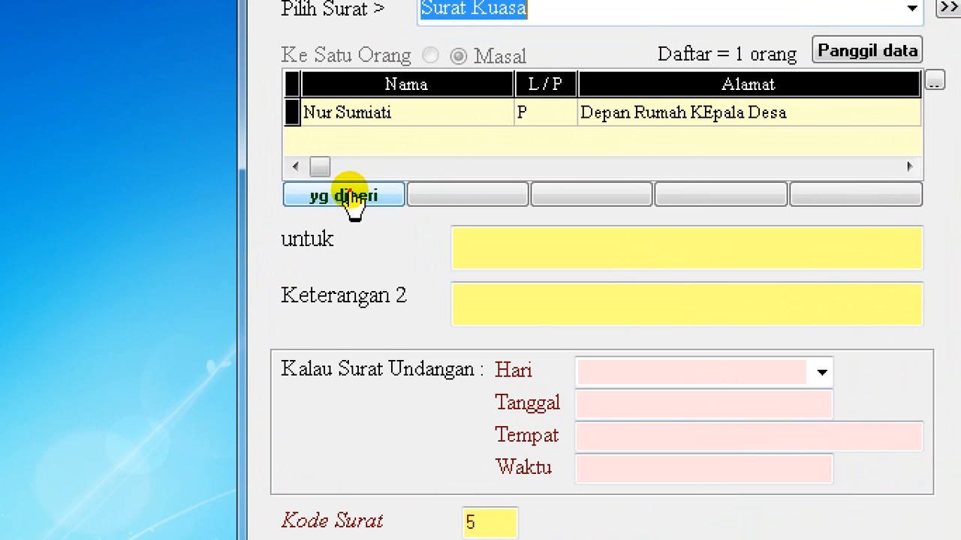
mouse_move(272, 175)
left_mouse_down()
mouse_move(407, 183)
mouse_move(403, 210)
mouse_move(268, 214)
mouse_move(269, 174)
left_mouse_up()
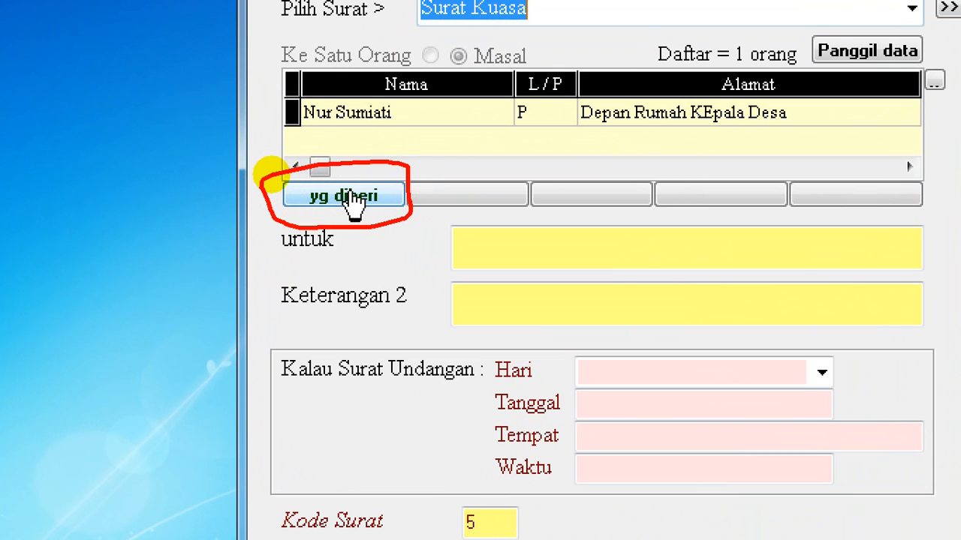
key("Escape")
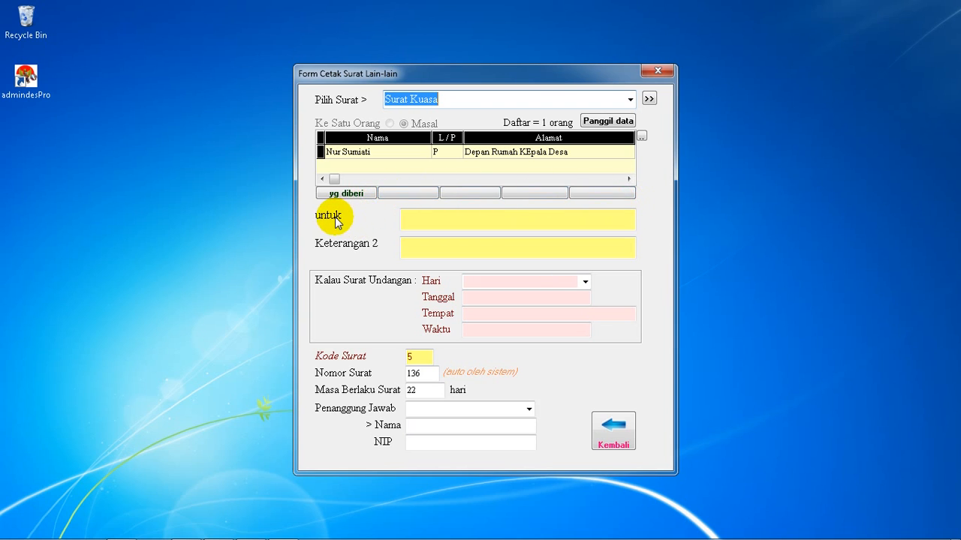
Fill the yg diberi data from the population record in row 7 and collapse the filled details
left_click(424, 226)
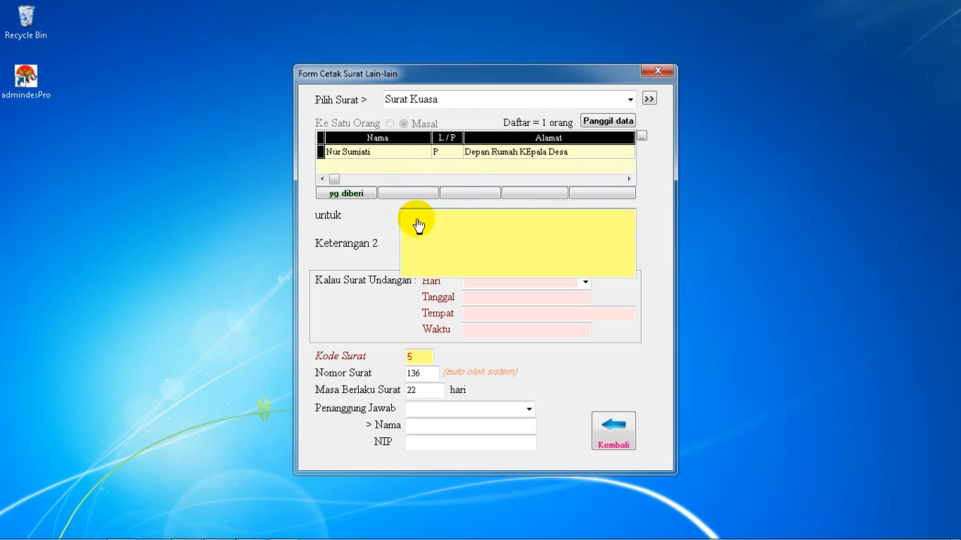
left_click(347, 195)
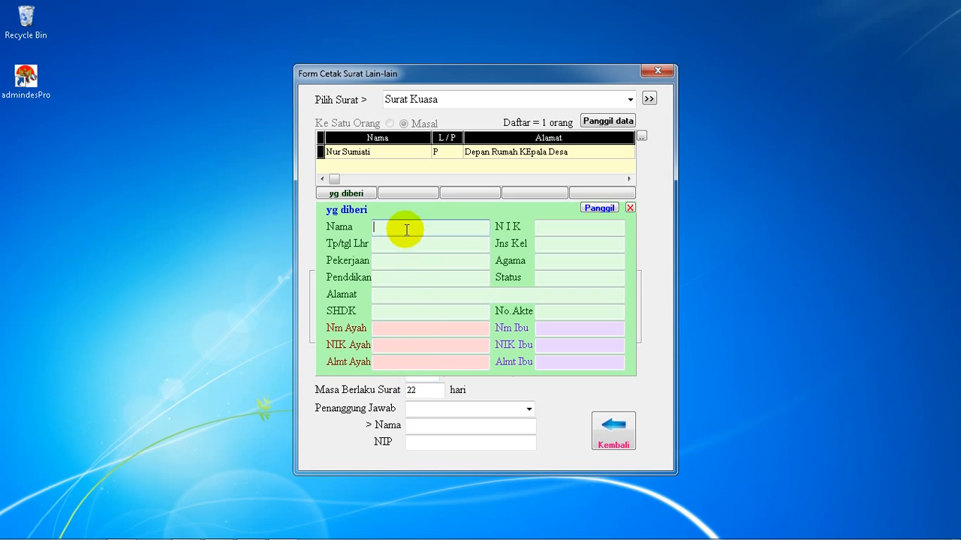
left_click(601, 208)
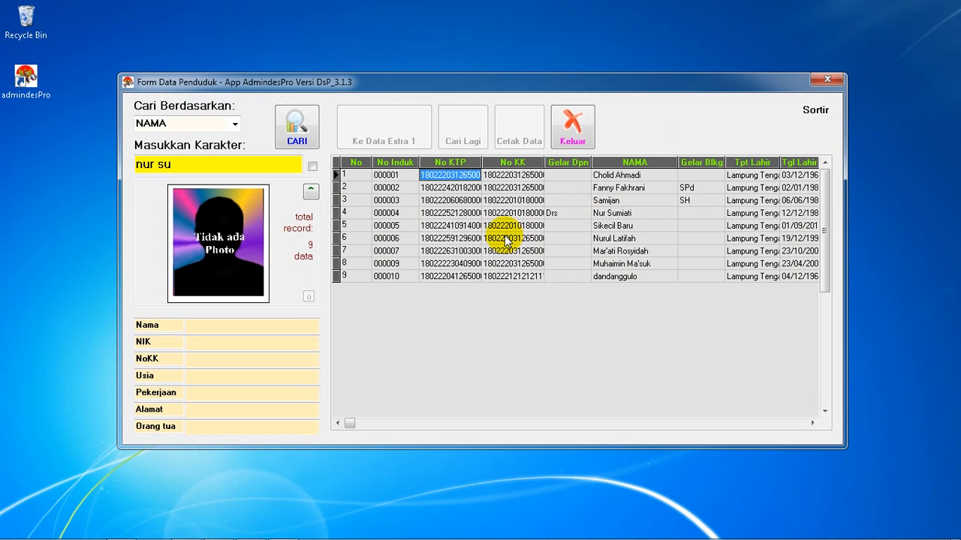
left_click(470, 252)
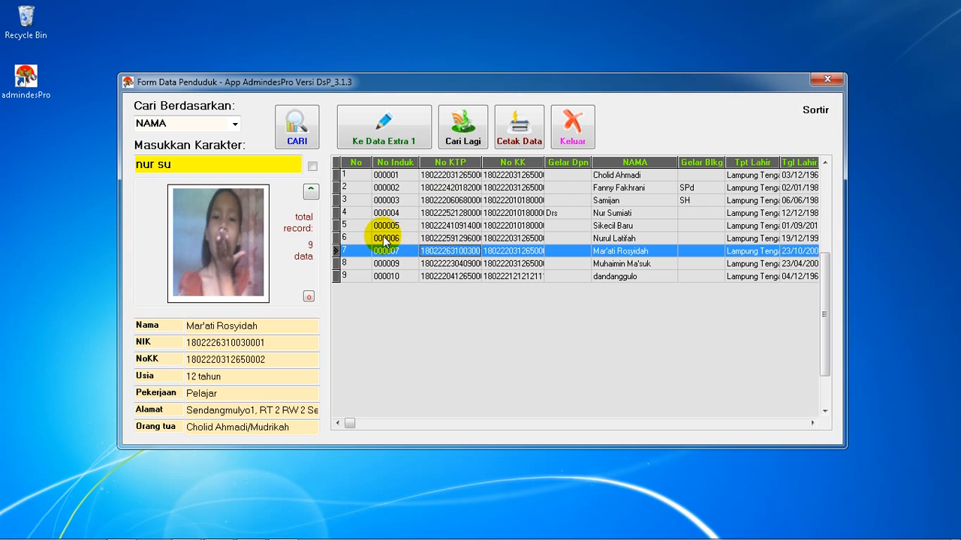
left_click(393, 141)
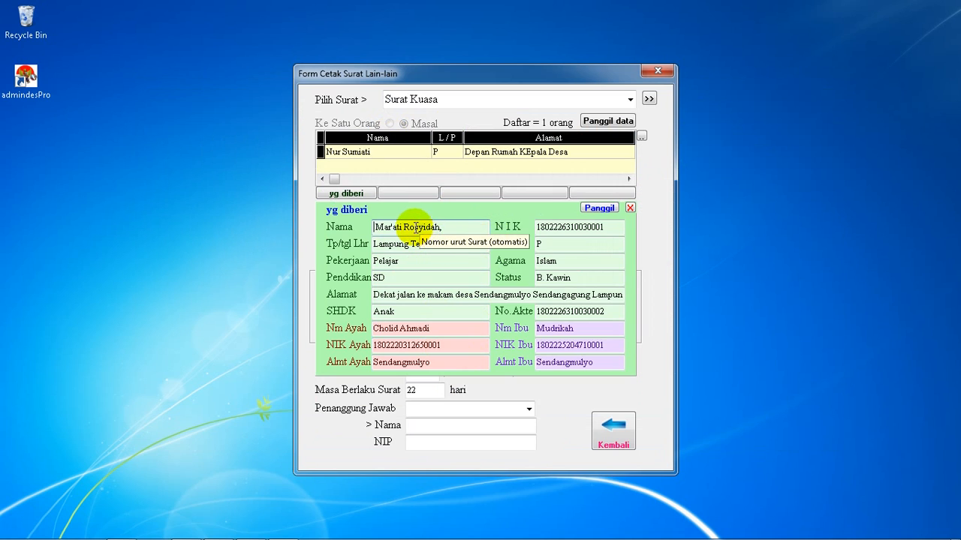
left_click(365, 192)
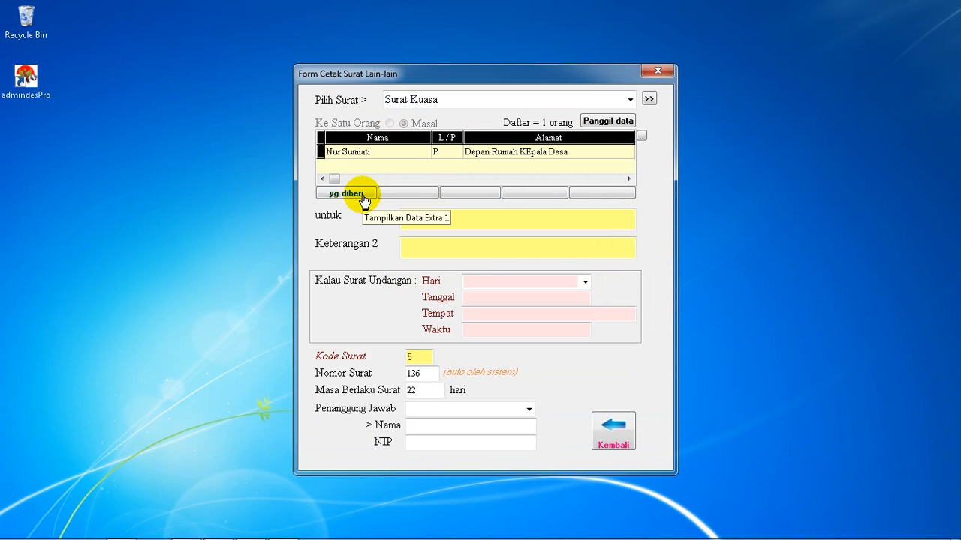
Enter "Membayarkan uang listrik yang tertunggak" as the letter's untuk text
left_click(430, 218)
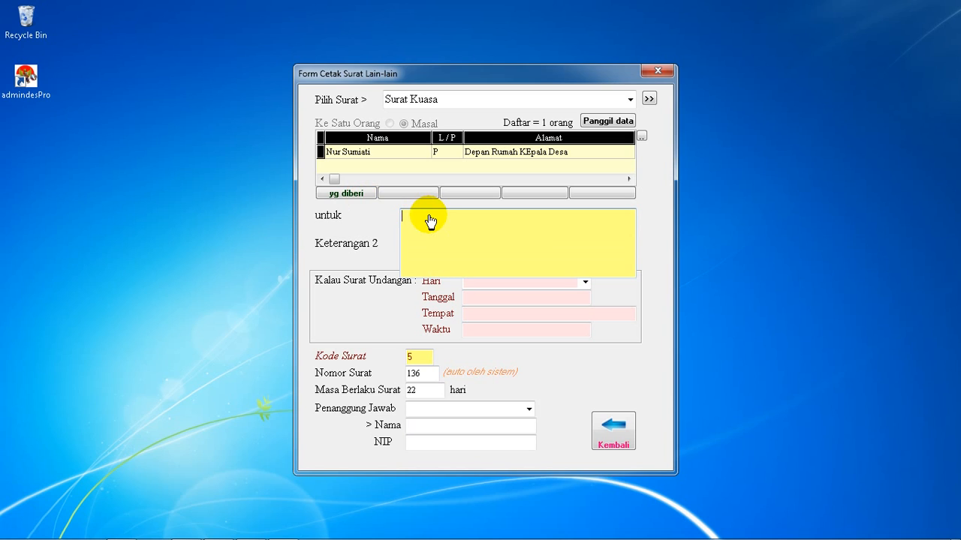
type("Membayarkan uang ")
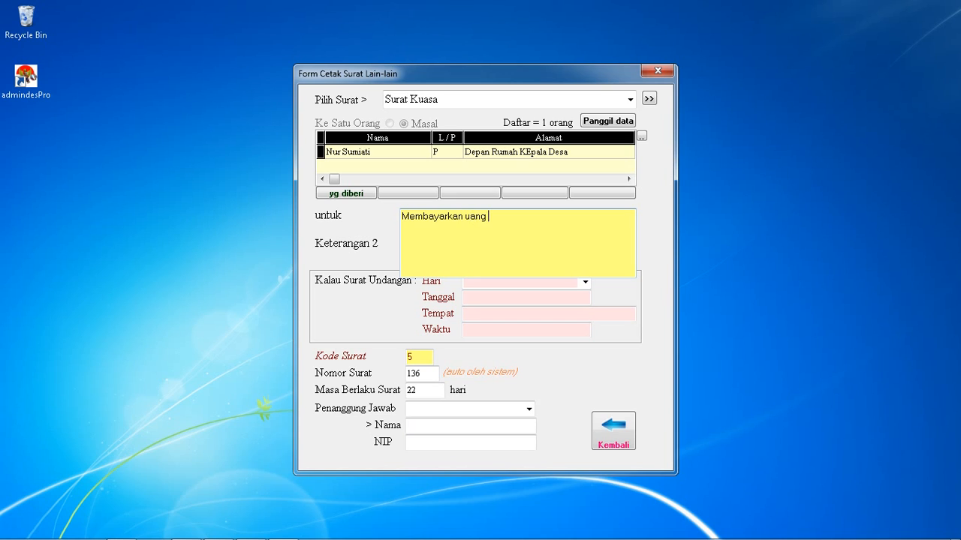
type("listrik yang tertunggak")
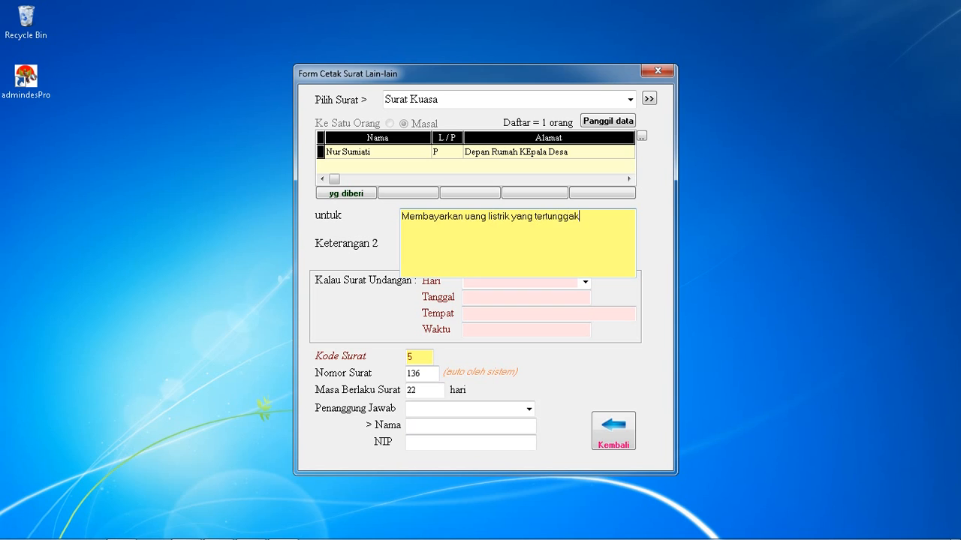
left_click(604, 222)
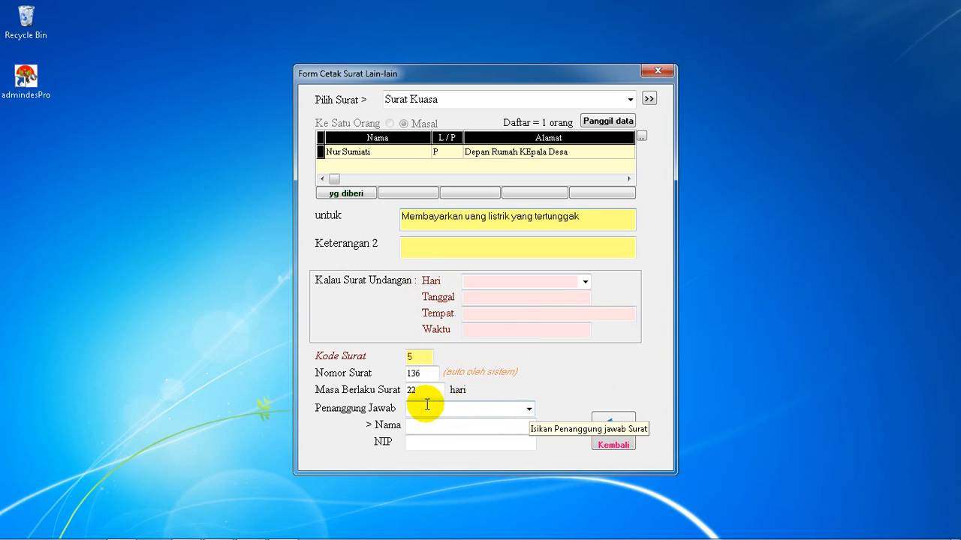
Set the Penanggung Jawab to Kepala Kampung and select the recipient's row in the mass list
left_click(524, 408)
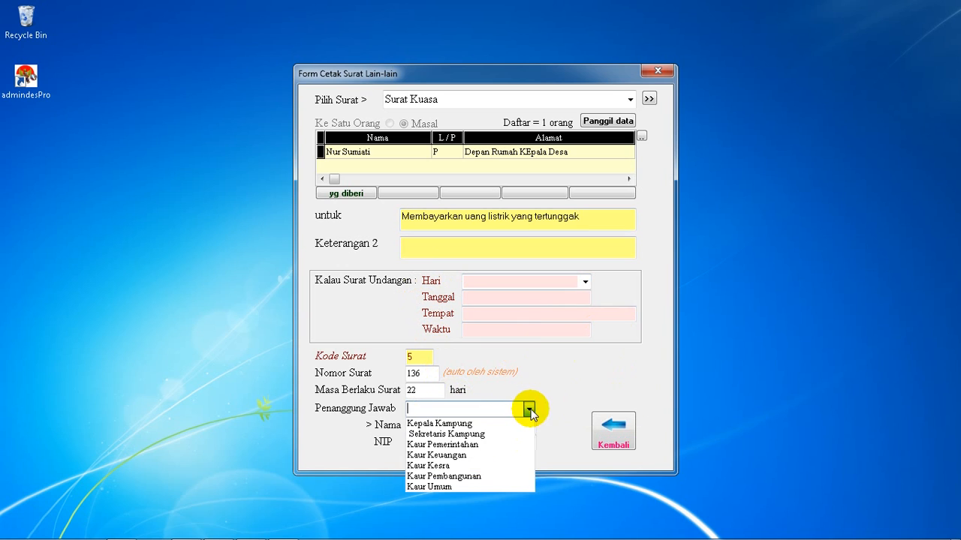
left_click(468, 427)
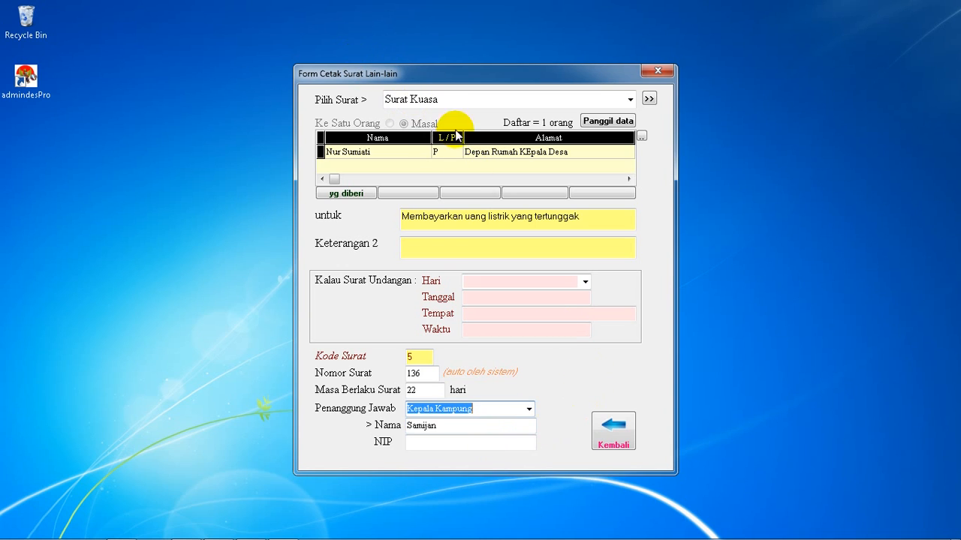
left_click(481, 154)
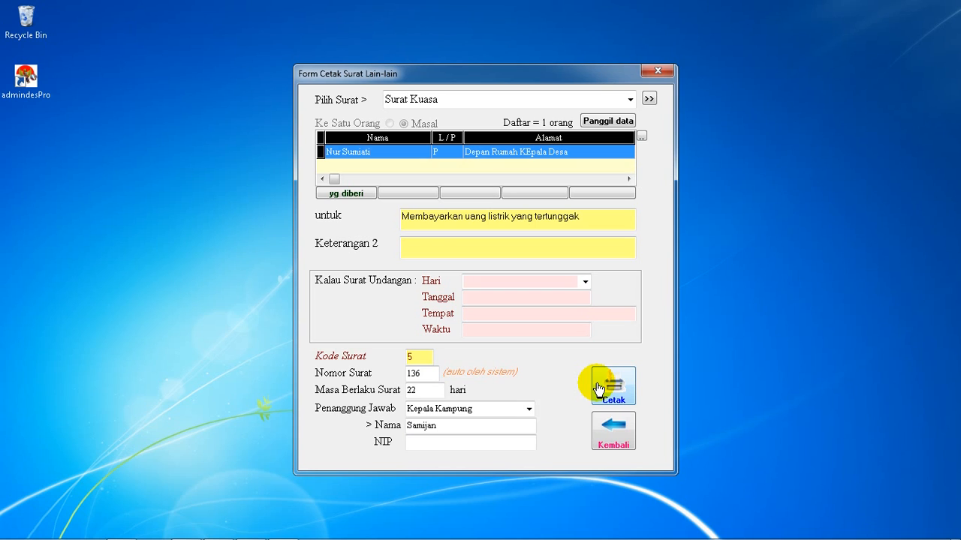
mouse_move(582, 358)
left_mouse_down()
mouse_move(623, 348)
mouse_move(650, 390)
mouse_move(590, 417)
mouse_move(566, 358)
mouse_move(583, 354)
left_mouse_up()
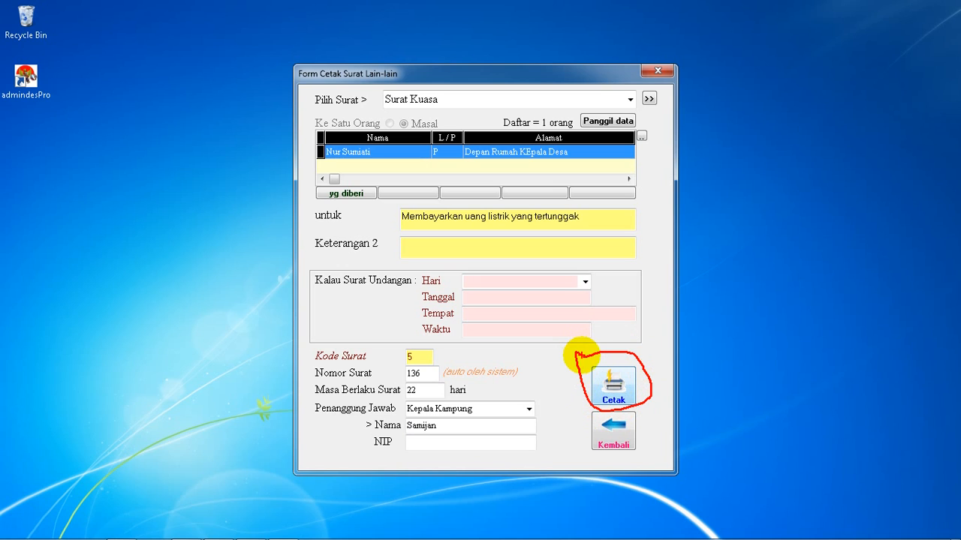
key("Escape")
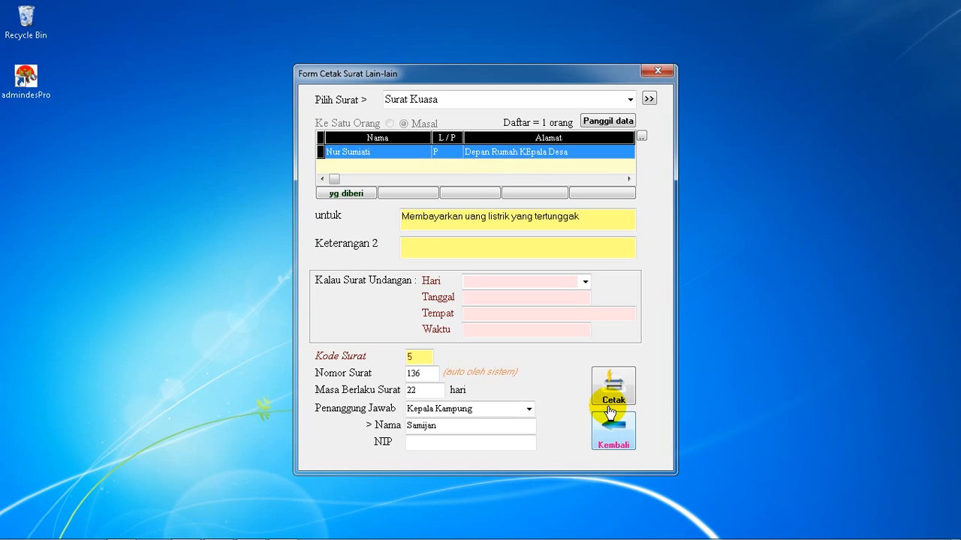
Generate the Surat Kuasa for the whole mass list as a preview in Microsoft Word, without archiving the letter
double_click(428, 151)
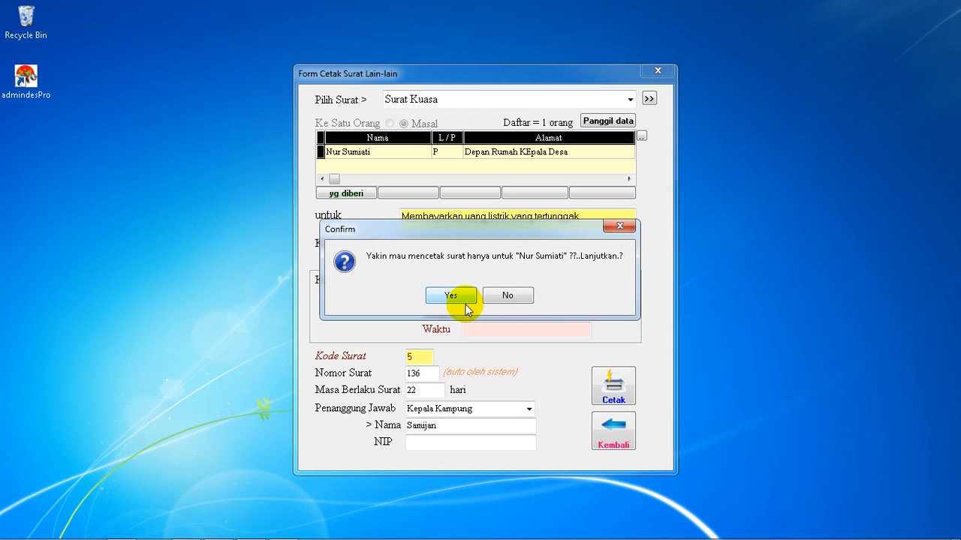
left_click(507, 297)
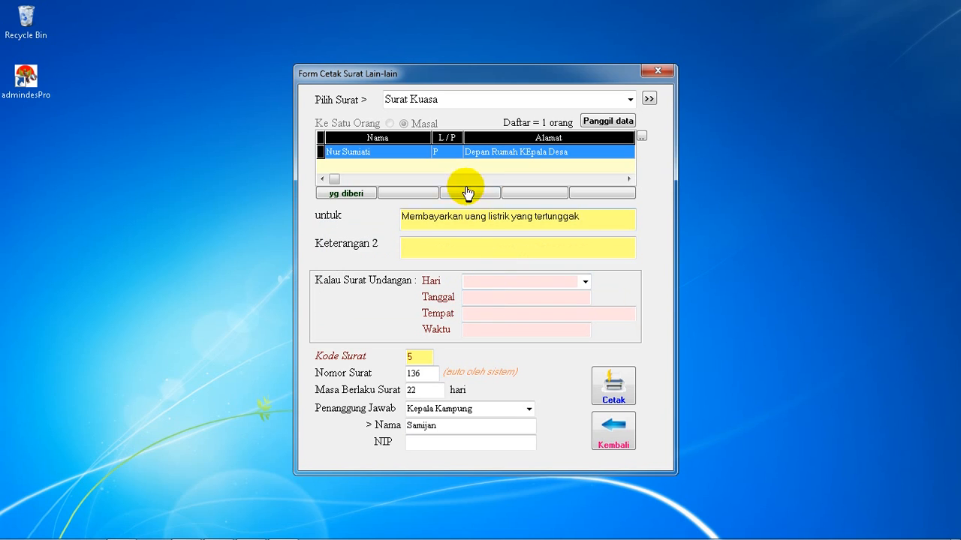
left_click(616, 396)
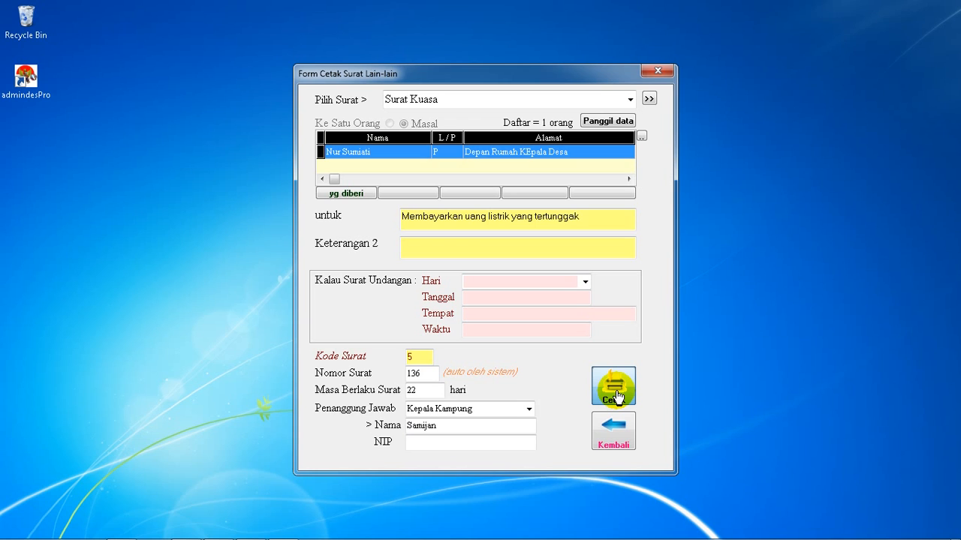
left_click(615, 396)
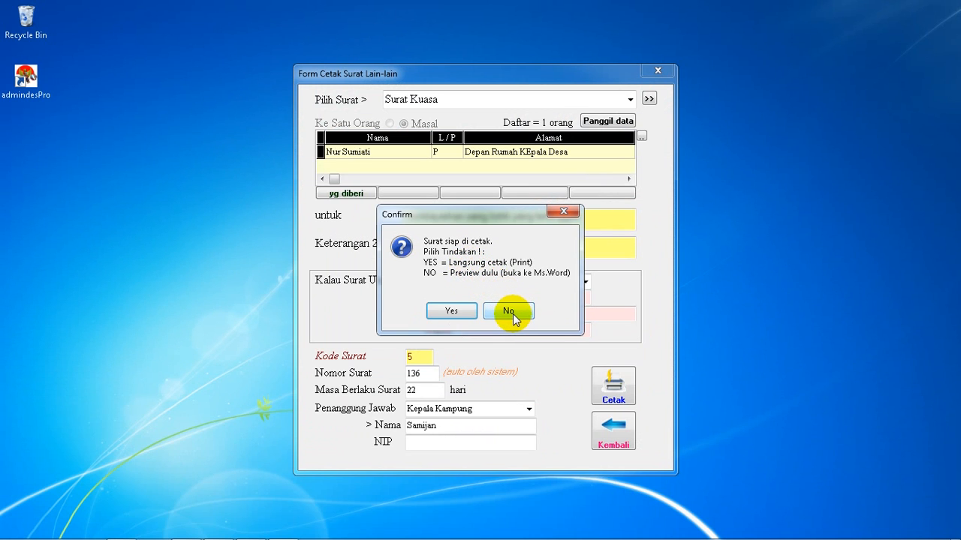
left_click(509, 311)
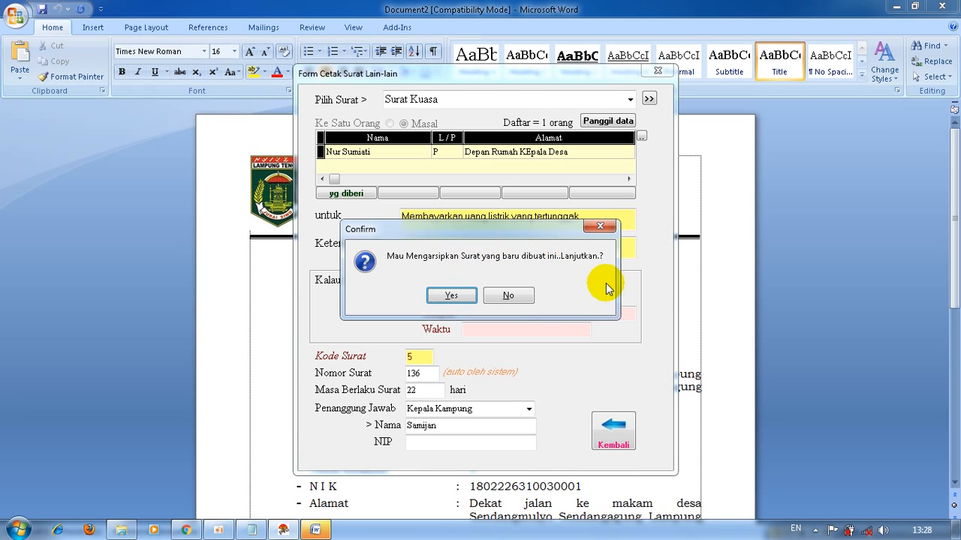
left_click(503, 295)
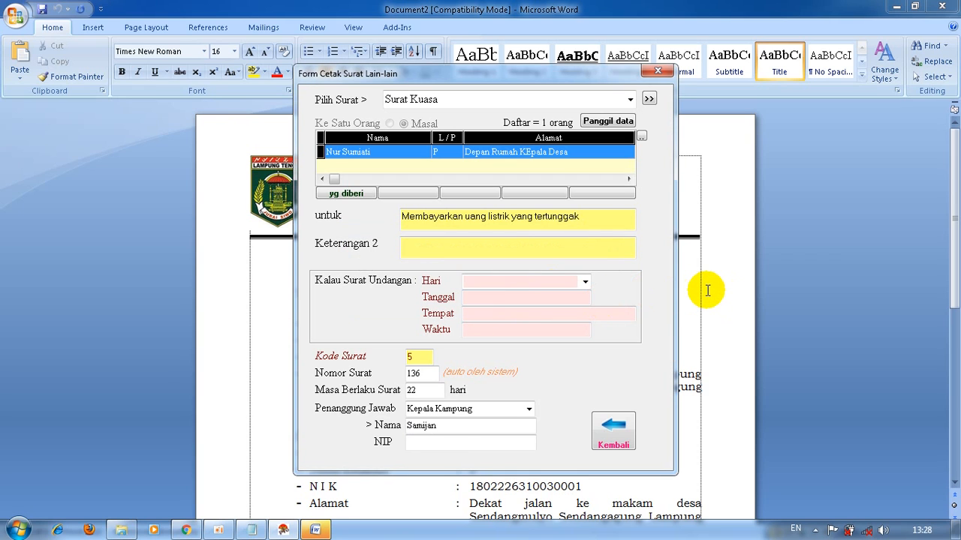
Review the generated Surat Kuasa in Word, checking the giver's and recipient's data, the untuk text and the signature block
scroll(560, 296, "down", 1)
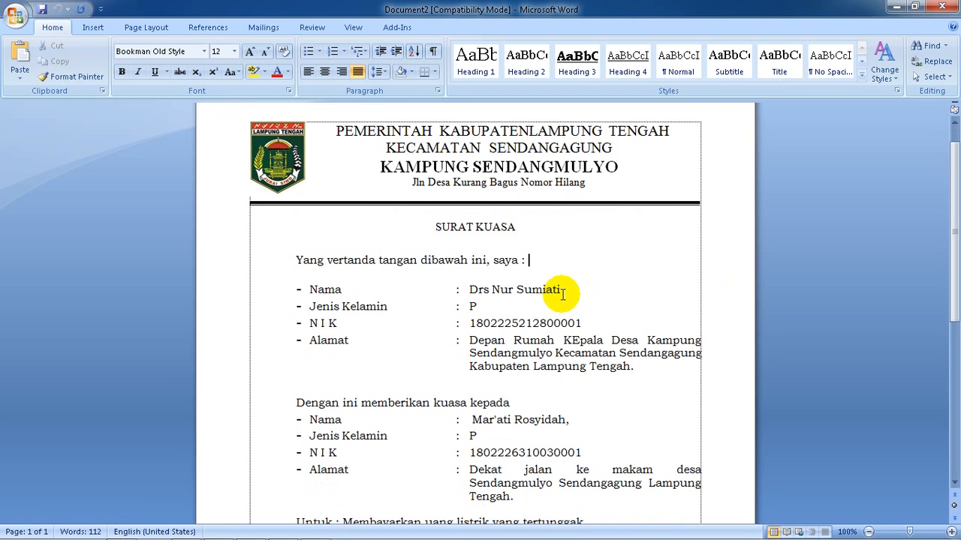
left_click(562, 291)
scroll(565, 292, "down", 2)
scroll(566, 300, "up", 1)
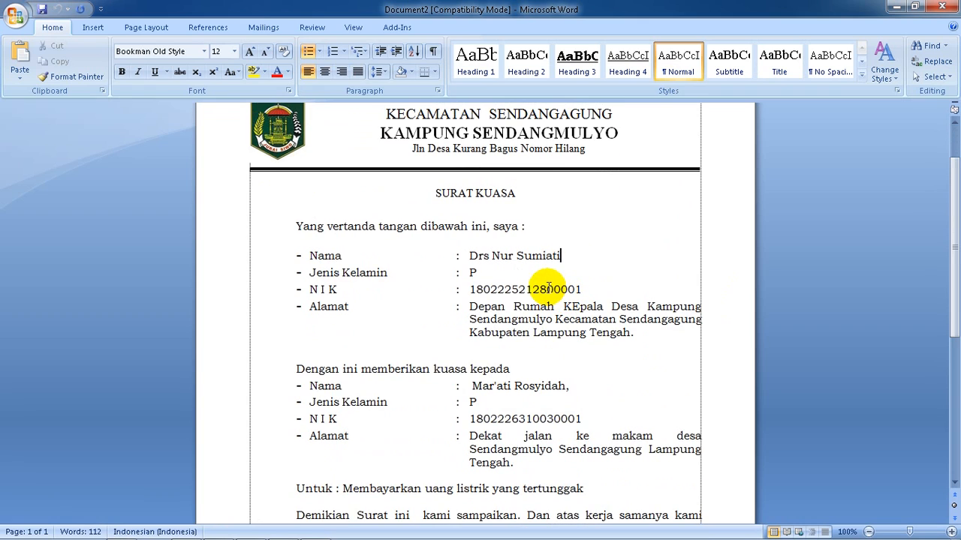
scroll(478, 293, "down", 1)
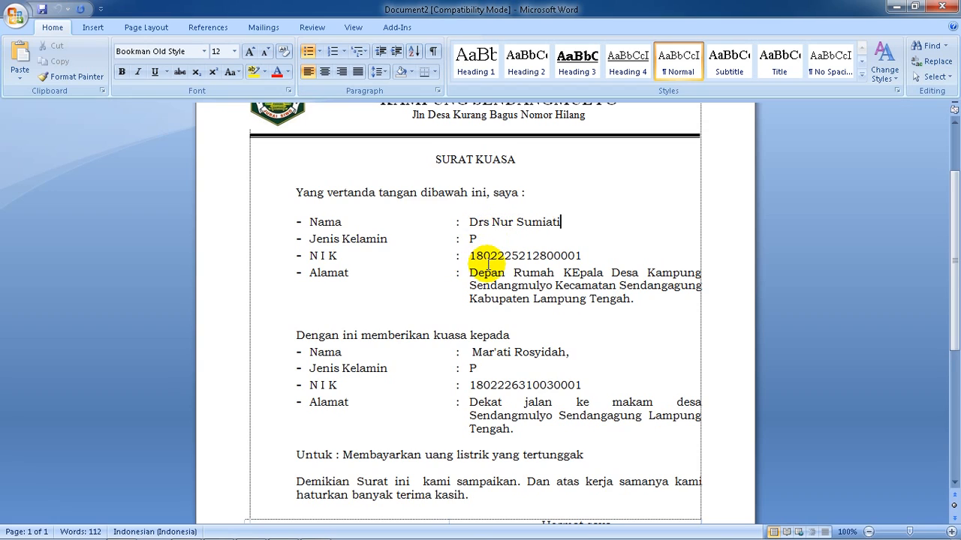
scroll(451, 263, "down", 2)
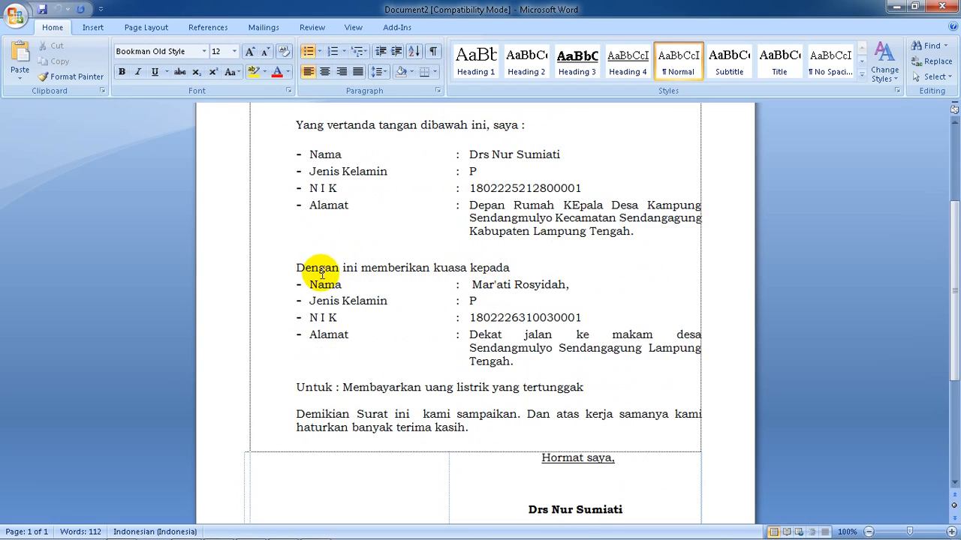
scroll(323, 270, "down", 1)
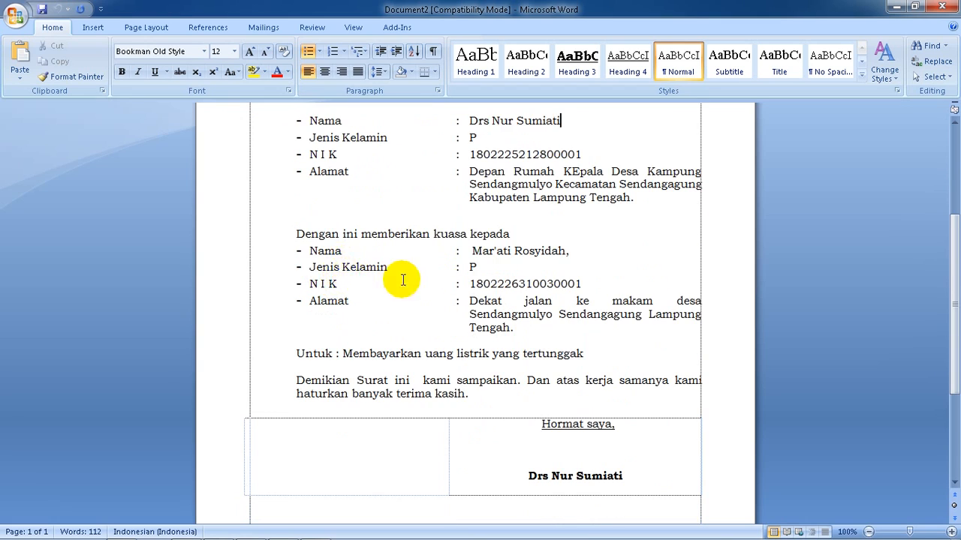
scroll(394, 279, "down", 1)
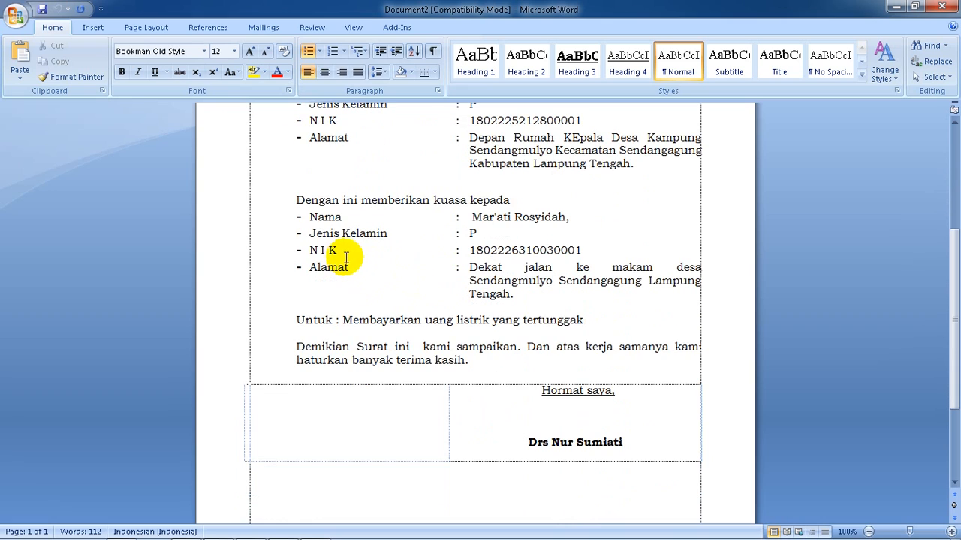
scroll(480, 283, "down", 1)
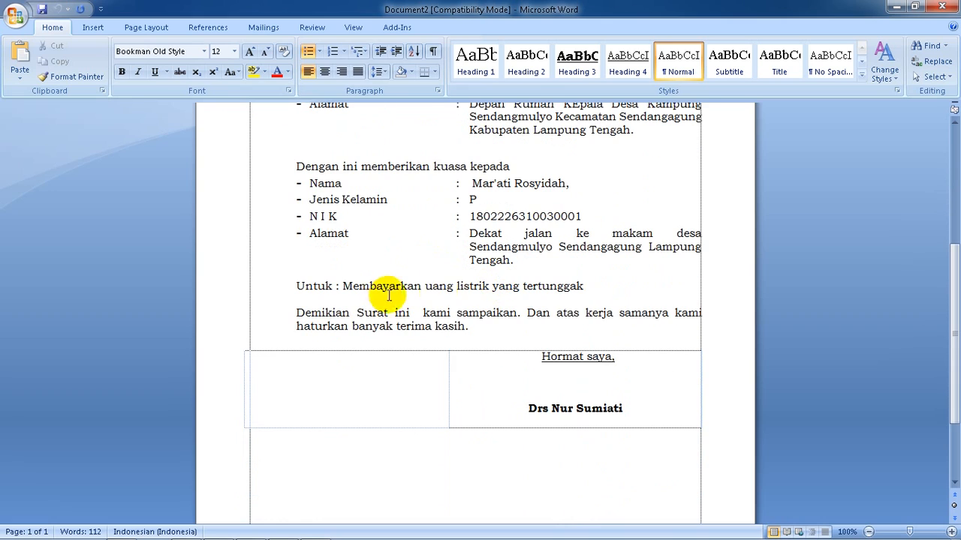
left_click_drag(343, 286, 563, 297)
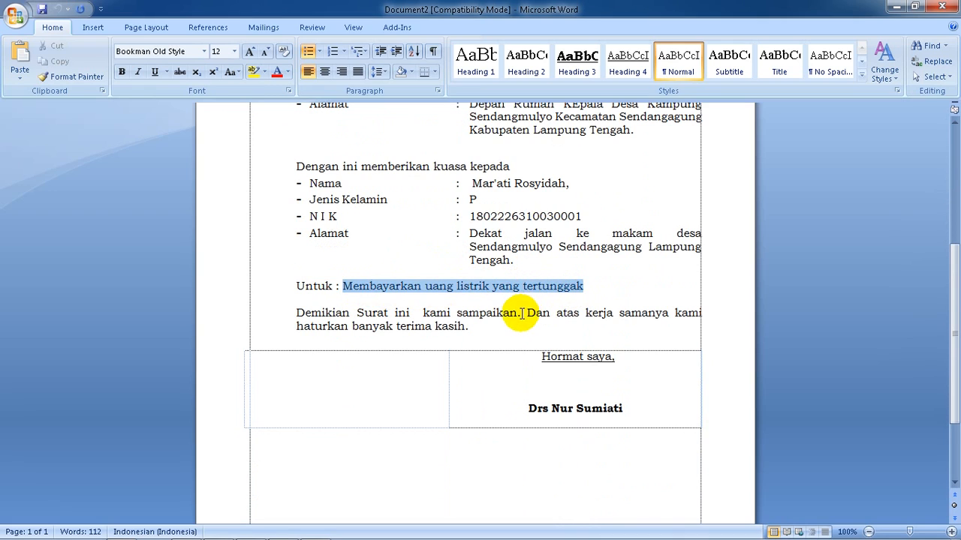
scroll(521, 326, "down", 1)
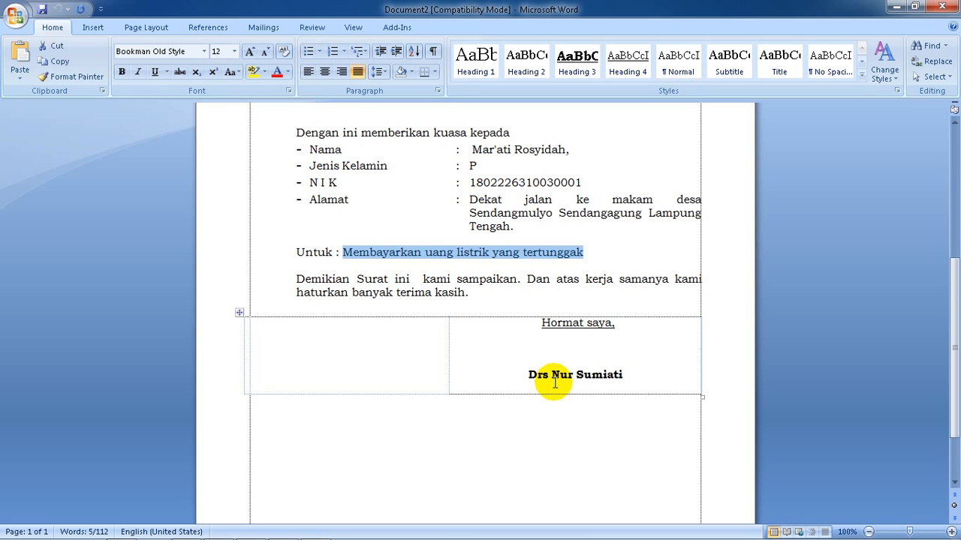
scroll(548, 380, "up", 9)
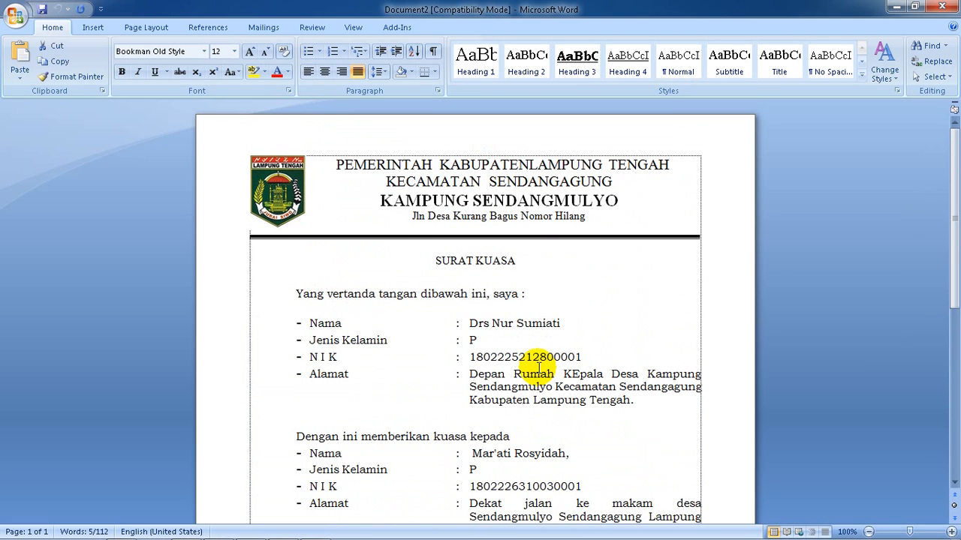
Switch back to AdmindesPro, expand the yg diberi details to check them against the letter, and collapse them
mouse_move(306, 536)
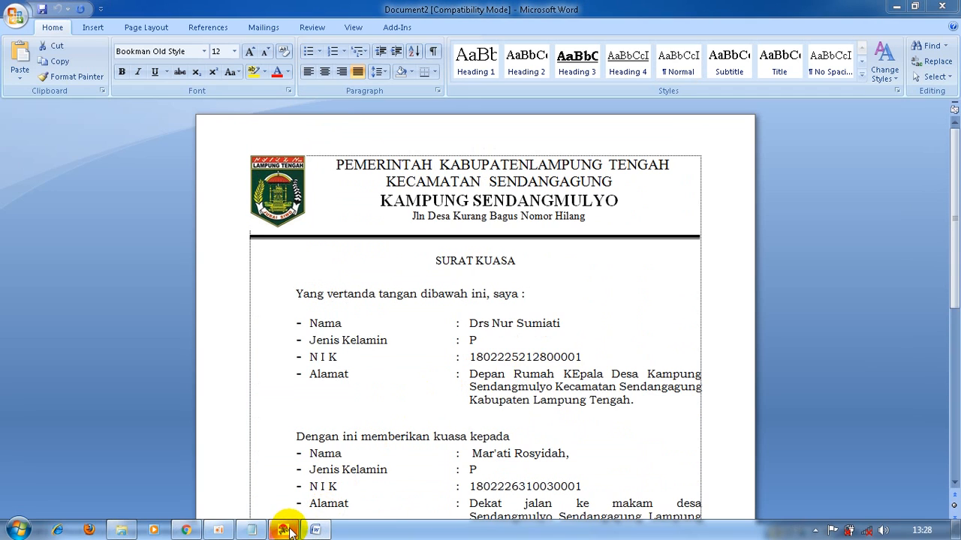
left_click(289, 529)
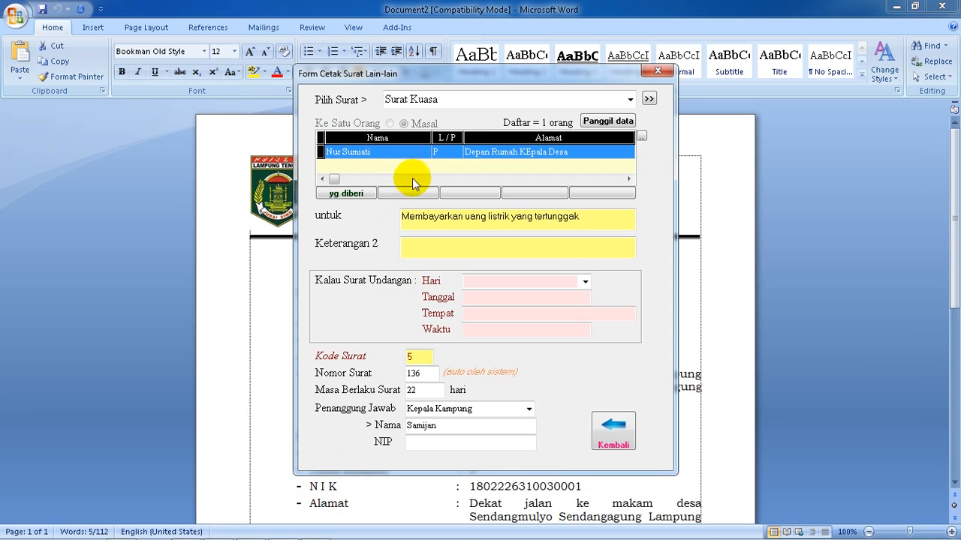
left_click(345, 194)
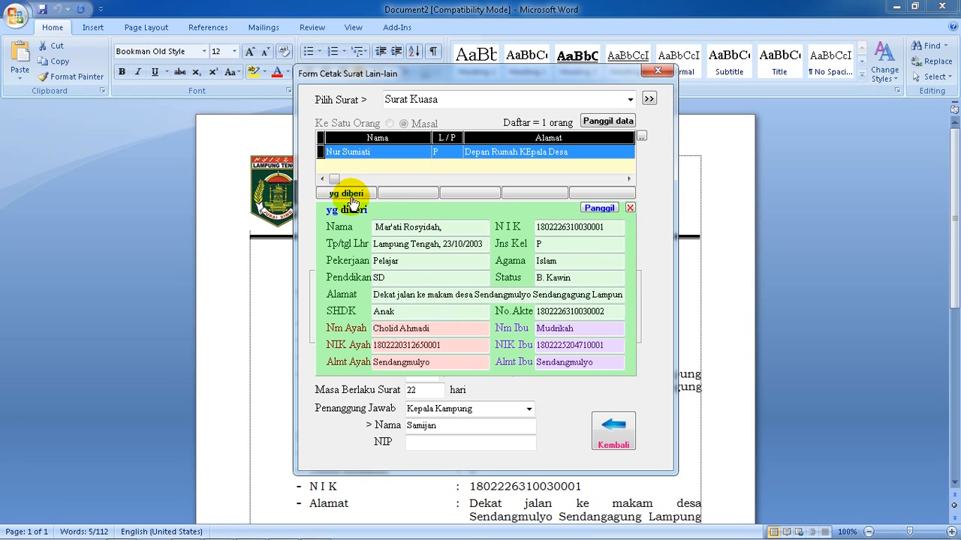
left_click(351, 198)
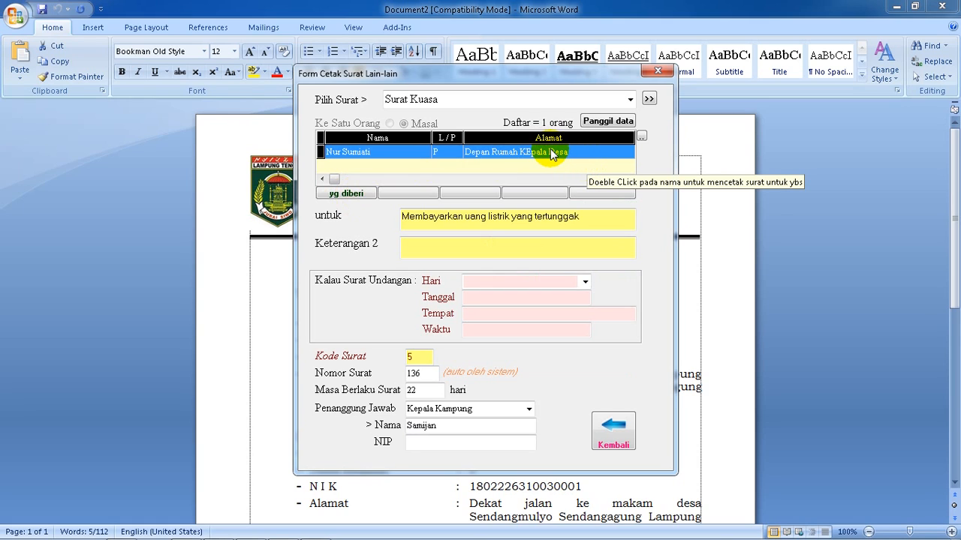
left_click(707, 172)
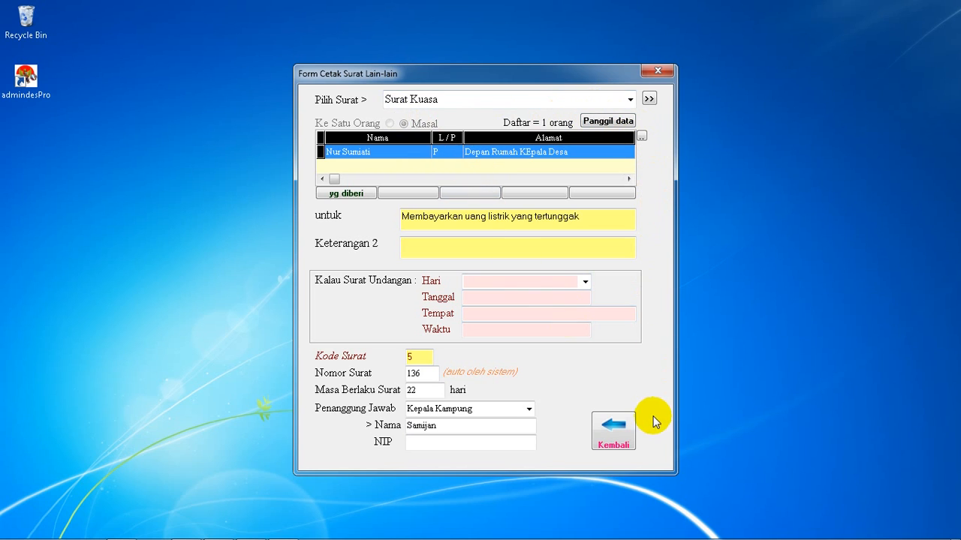
Choose Excel as the Tipe Surat in the letter format settings, and leave the letter printing form without saving a format
left_click(648, 99)
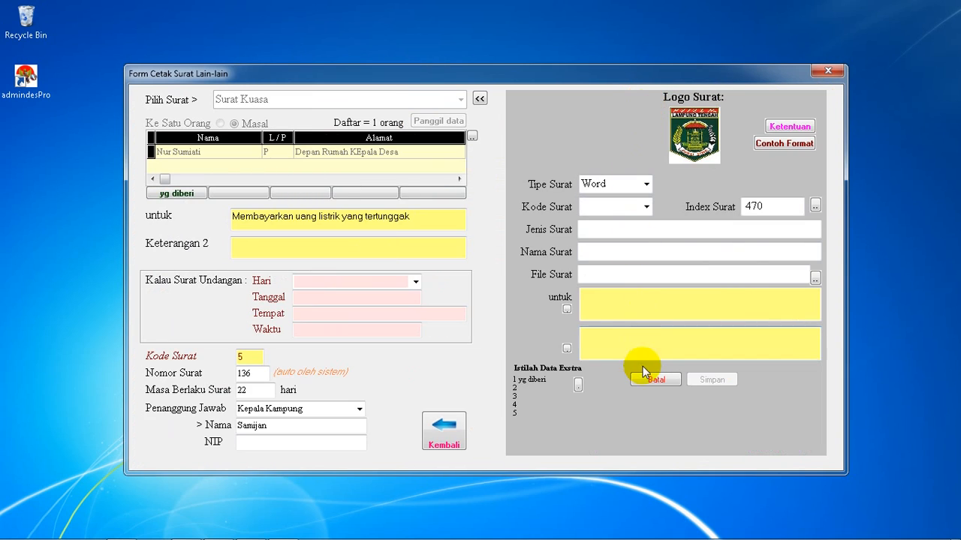
left_click(646, 184)
left_click(613, 213)
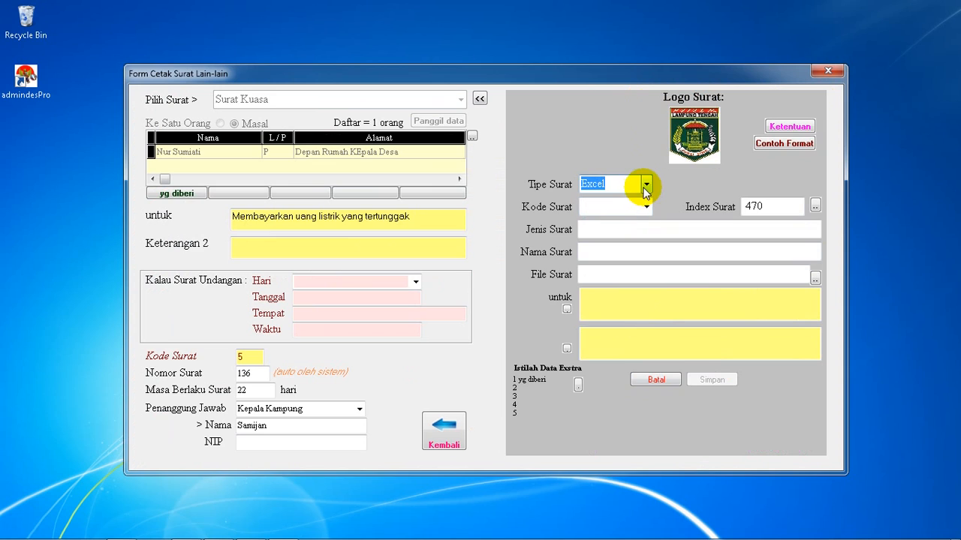
left_click(629, 184)
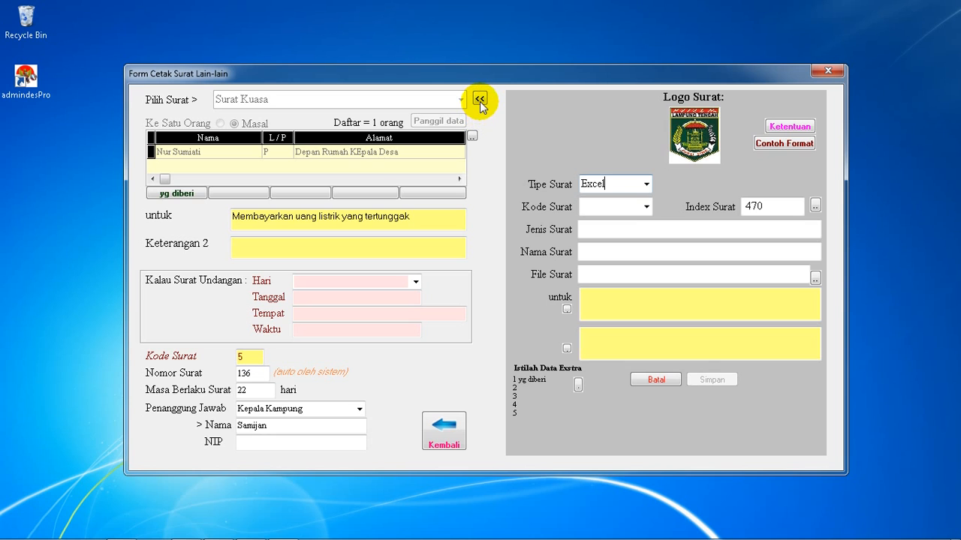
left_click(479, 100)
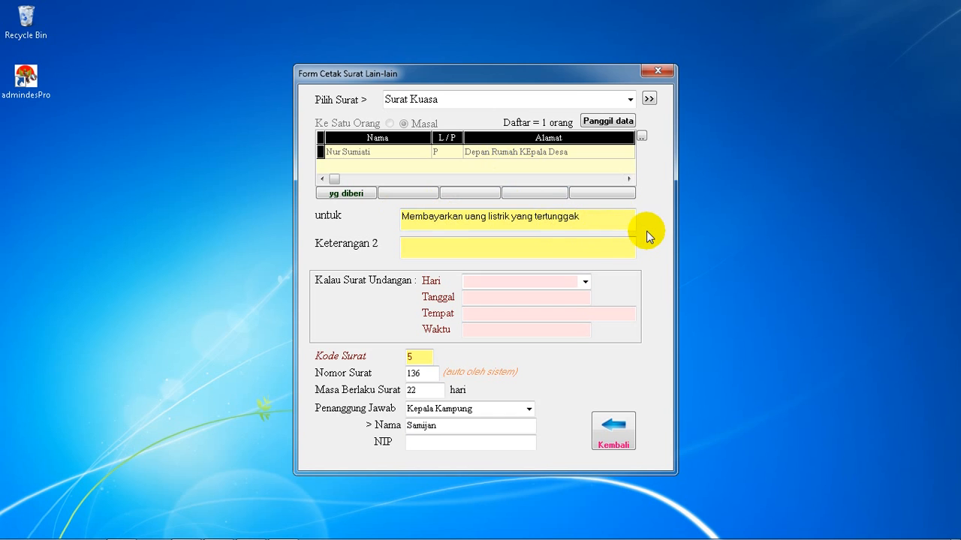
left_click(628, 432)
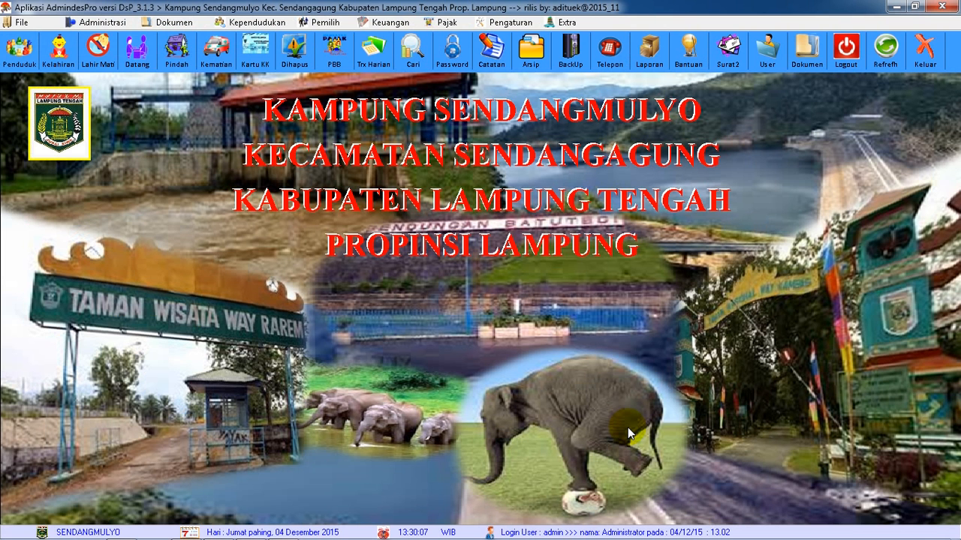